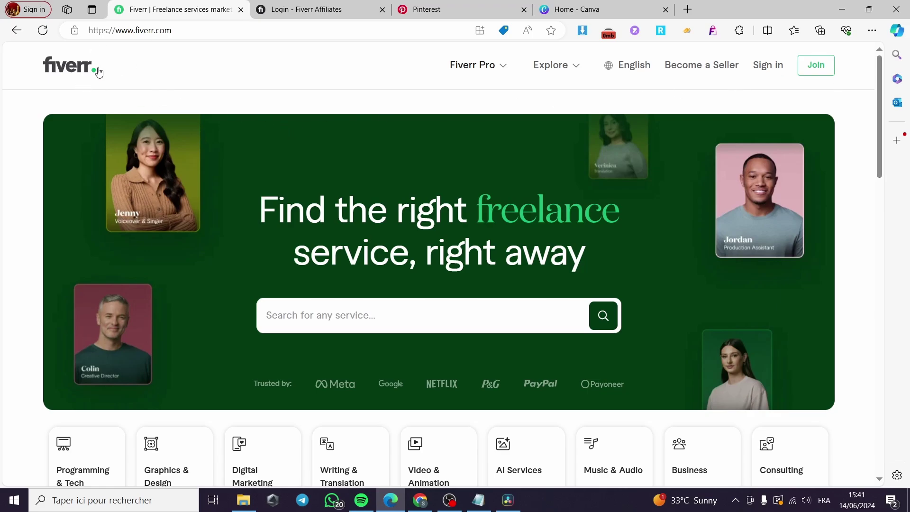
Step: Open the Affiliates page from the Community links in the Fiverr footer and go to the affiliate program's sign-up form
drag(879, 93, 889, 446)
scroll(625, 321, down, 5)
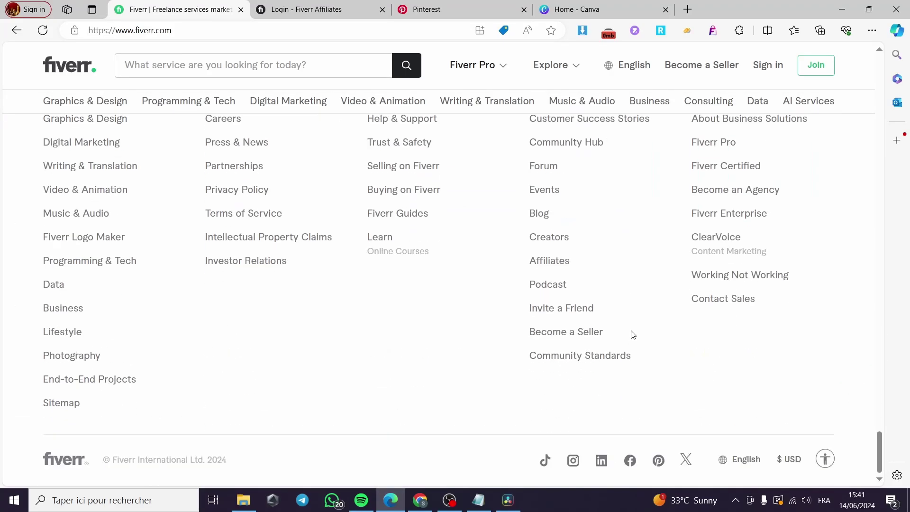
scroll(576, 265, up, 2)
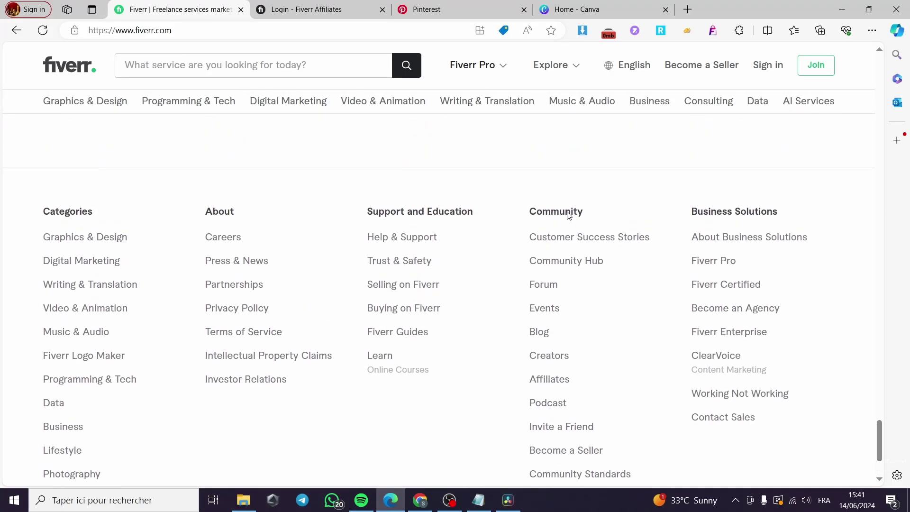
scroll(593, 312, down, 1)
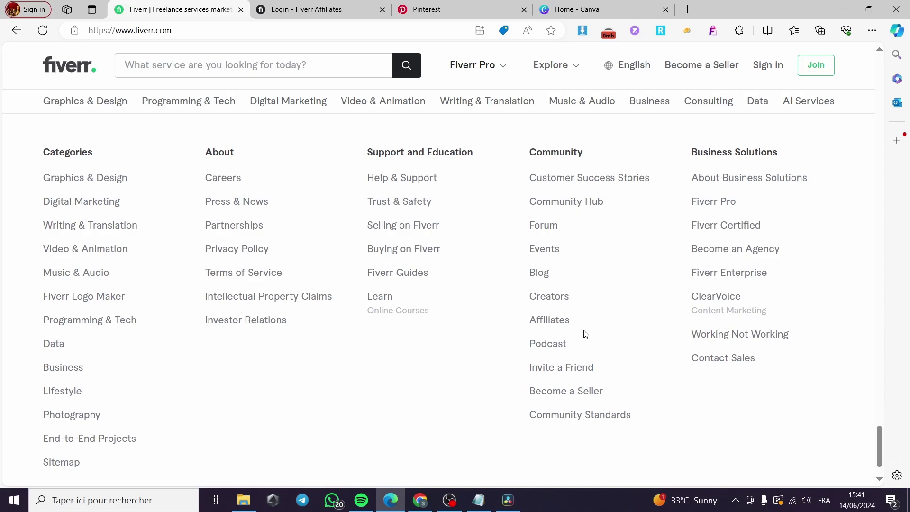
click(550, 317)
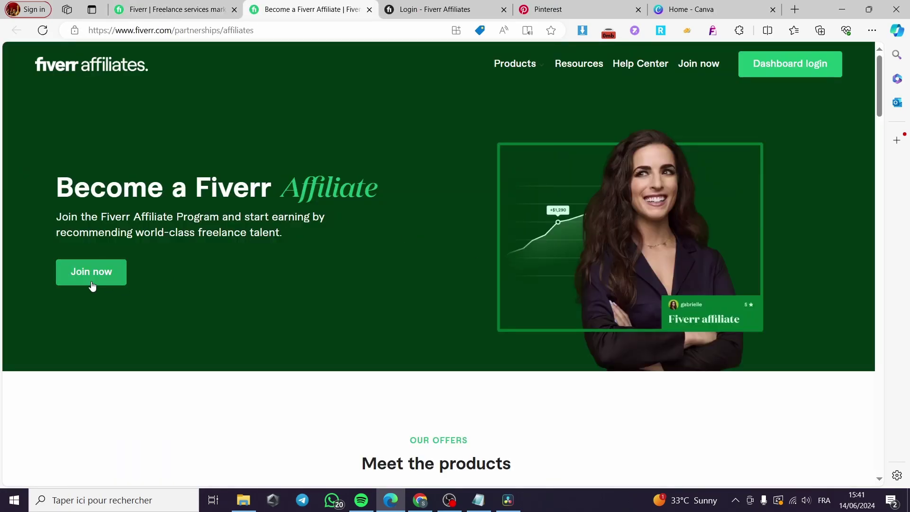
click(100, 273)
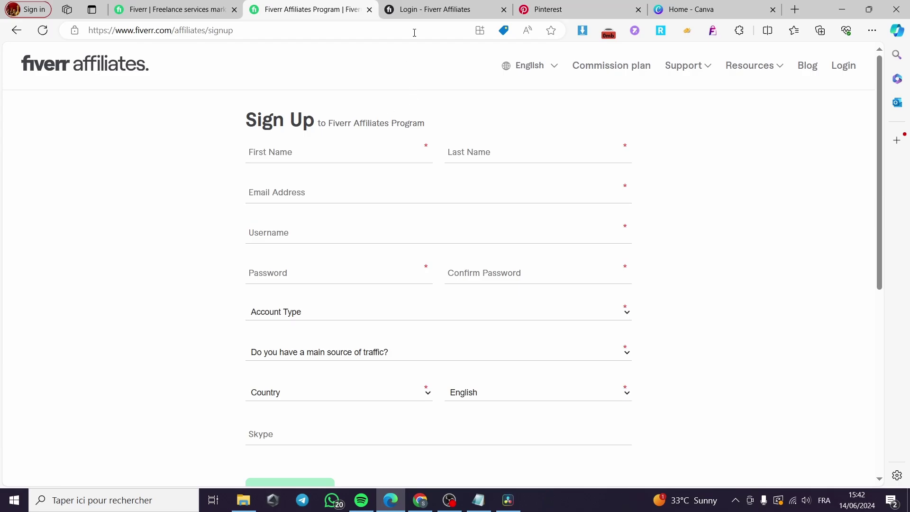
Step: Log in to the Fiverr Affiliates account and expand the Marketing Tools section of the dashboard
click(423, 7)
click(214, 228)
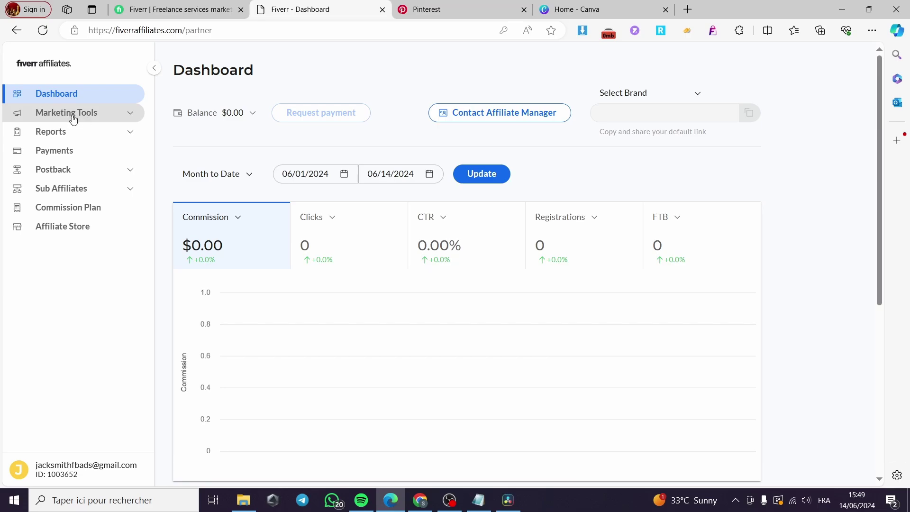
click(98, 123)
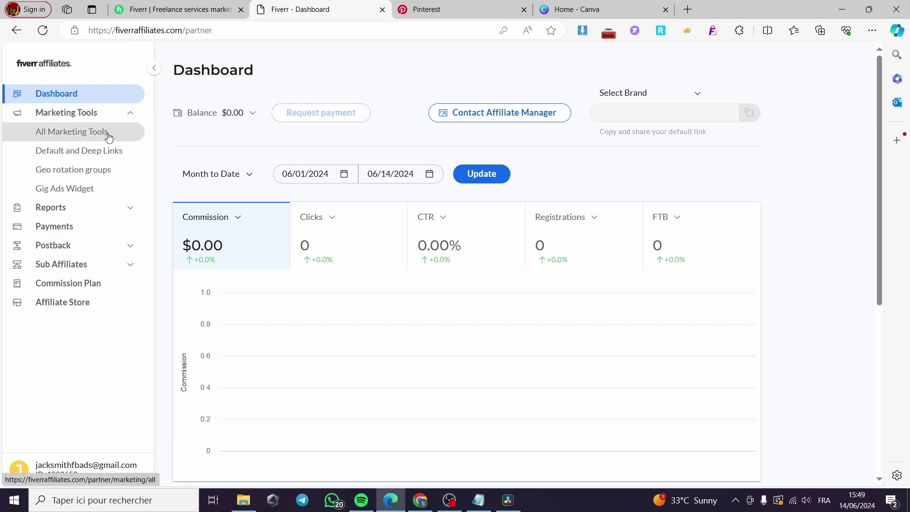
Step: Open the Logo Design category under Graphics & Design on the Fiverr marketplace site
click(163, 10)
scroll(134, 67, up, 15)
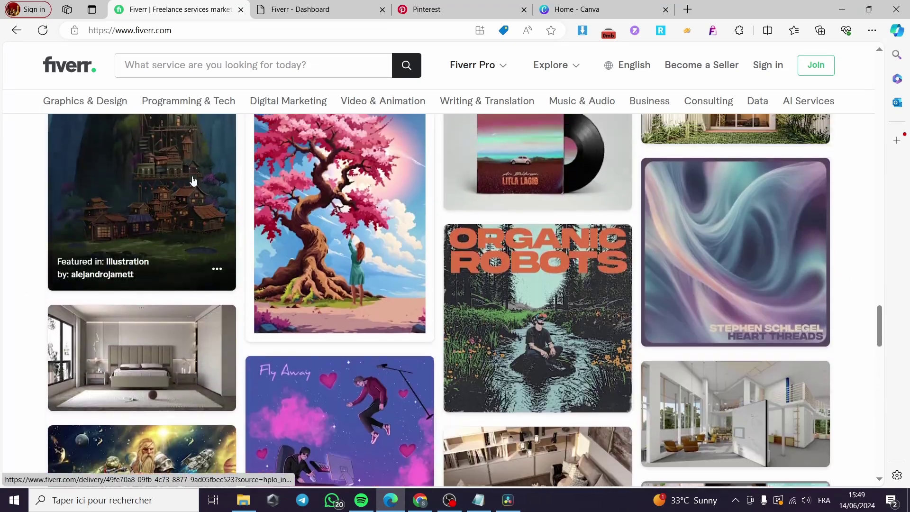
mouse_move(182, 105)
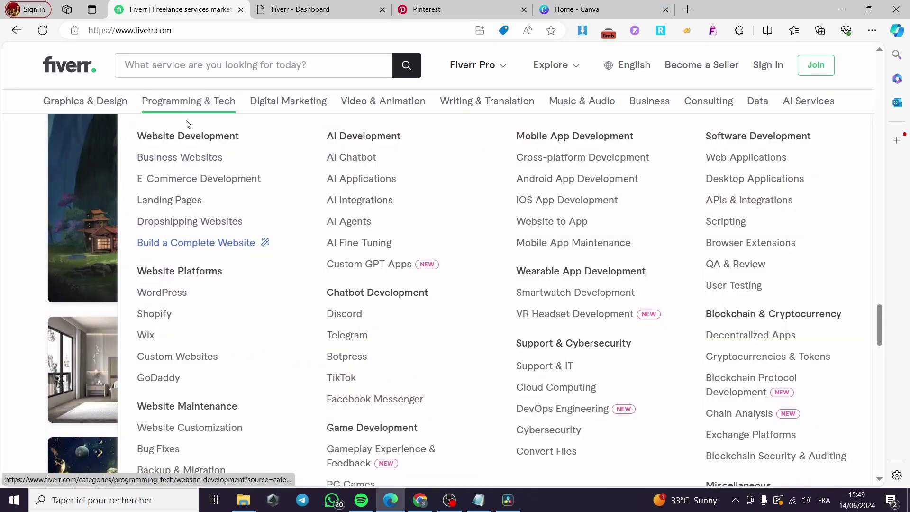
mouse_move(112, 102)
click(108, 158)
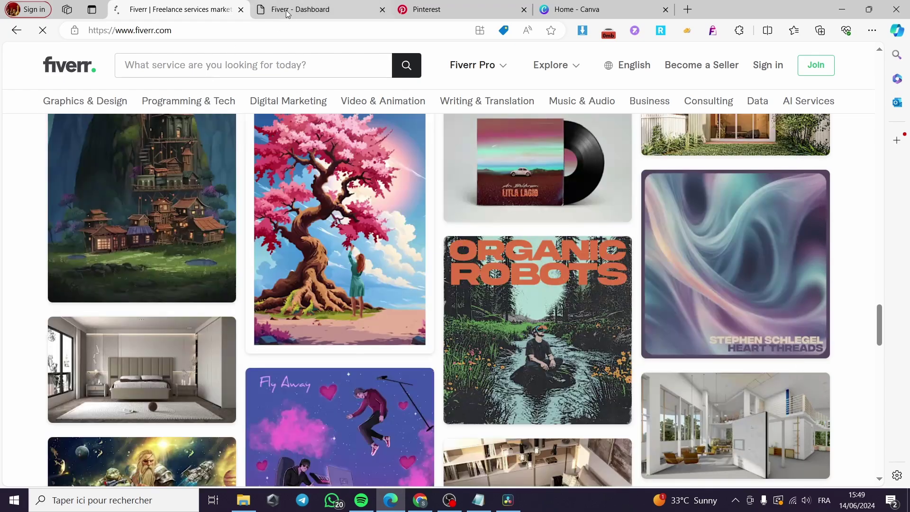
Step: Open All Marketing Tools in the affiliate dashboard and examine the list of ready-made banners
click(287, 15)
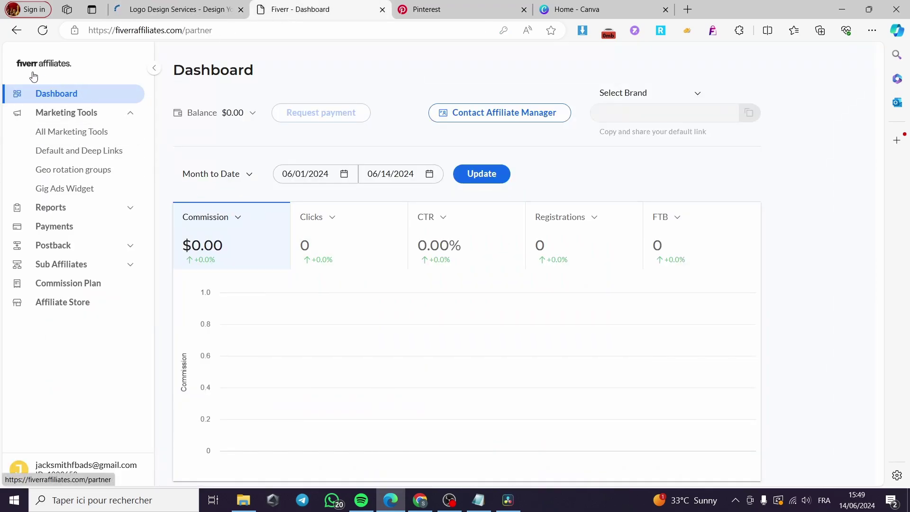
click(57, 132)
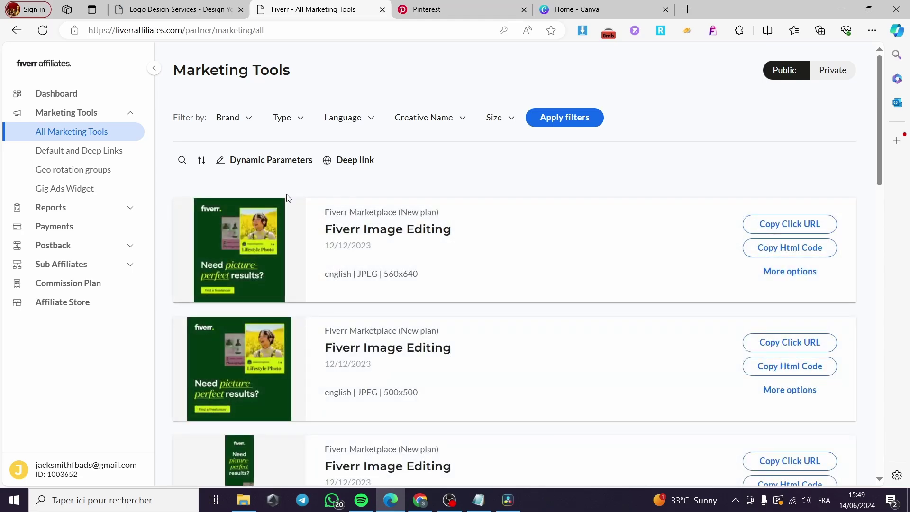
scroll(381, 254, down, 3)
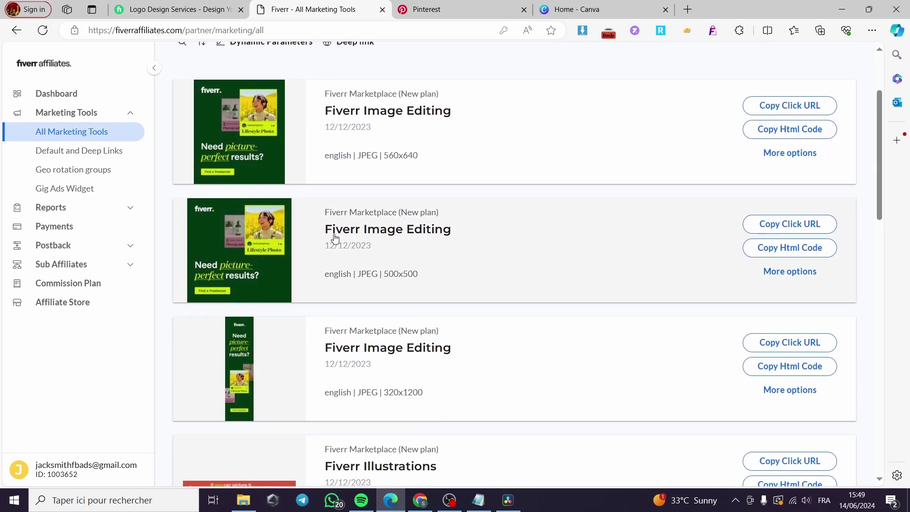
scroll(419, 252, down, 4)
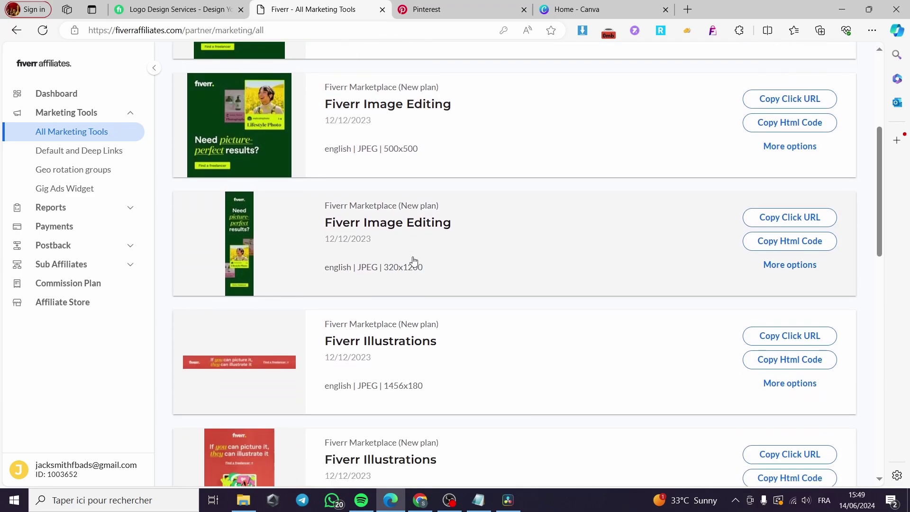
scroll(444, 232, down, 4)
scroll(455, 236, down, 10)
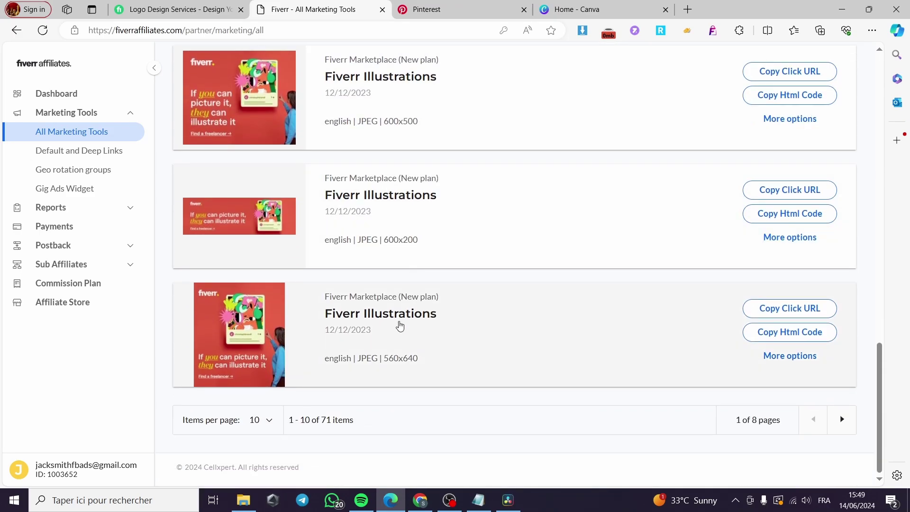
scroll(510, 305, up, 10)
scroll(550, 326, up, 5)
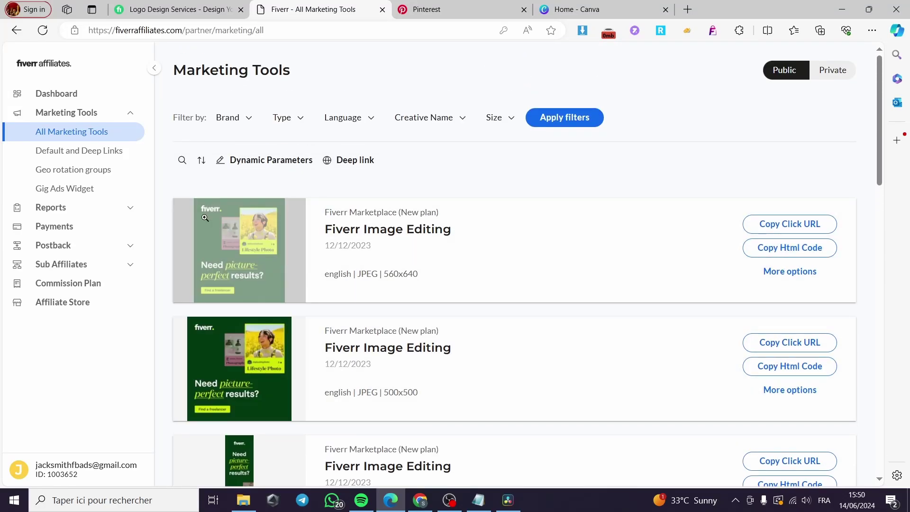
Step: Open the Default and Deep Links page, view the Dynamic Parameters options, and open the Deep link landing page entry
click(67, 157)
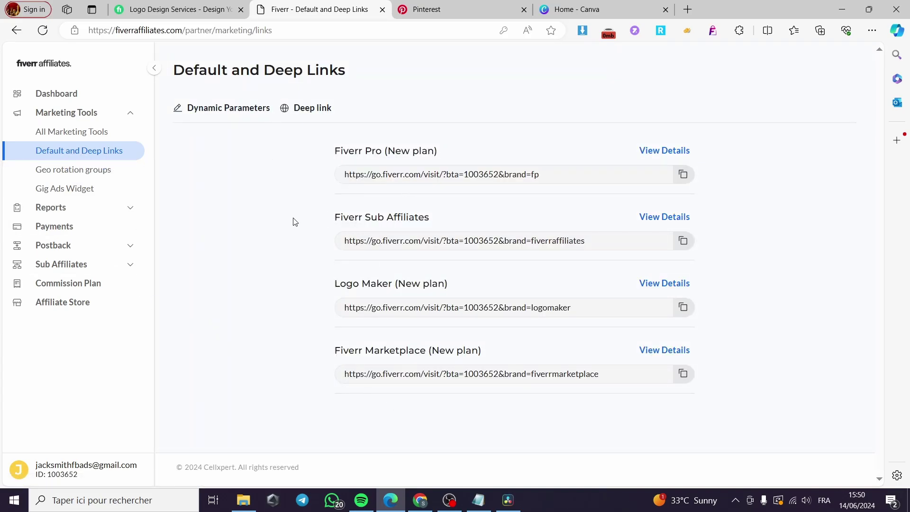
click(299, 109)
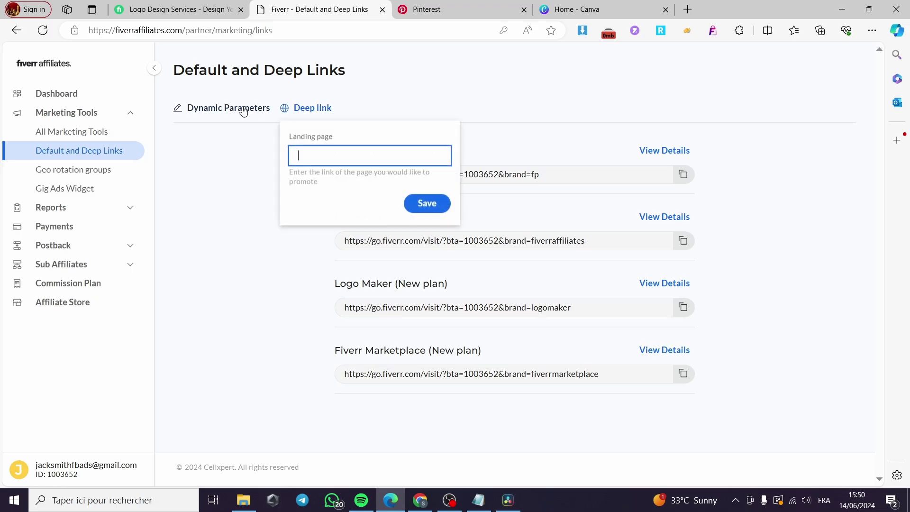
click(239, 110)
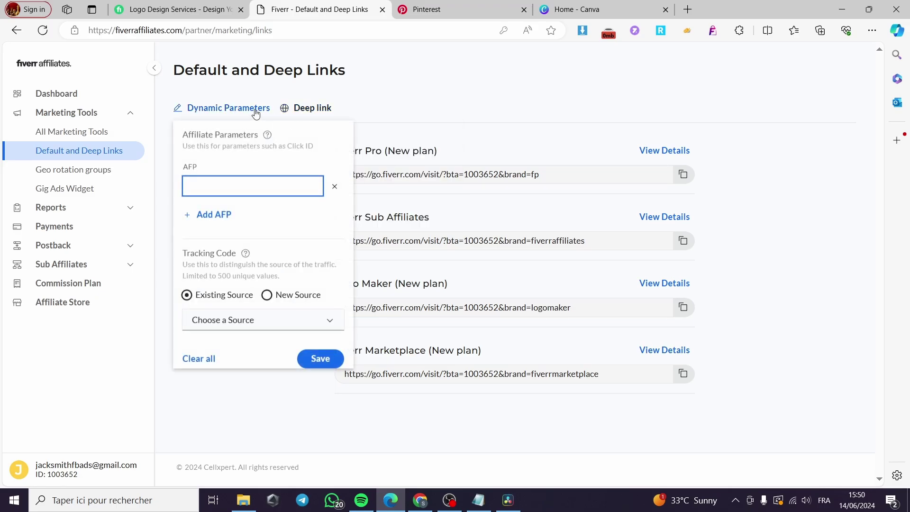
click(320, 110)
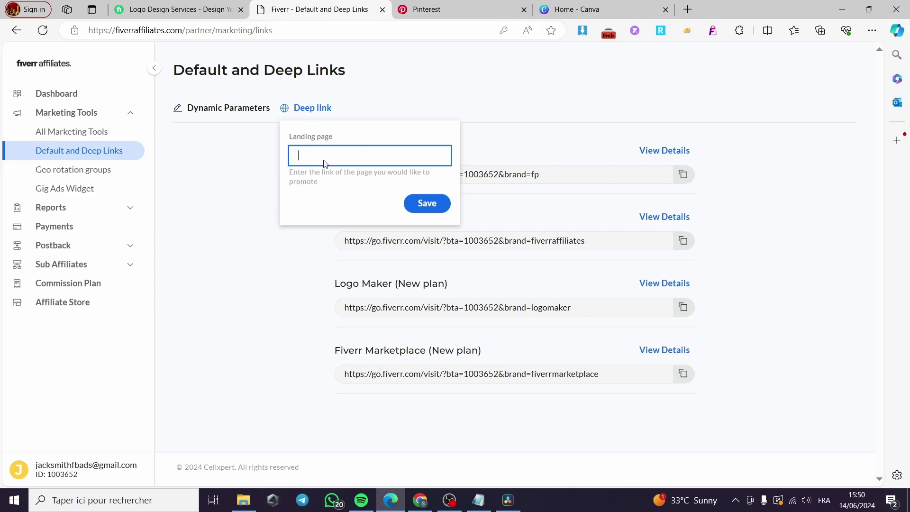
Step: Browse the Fiverr Logo Design listings and open the "I will design a timeless logo" gig
click(203, 6)
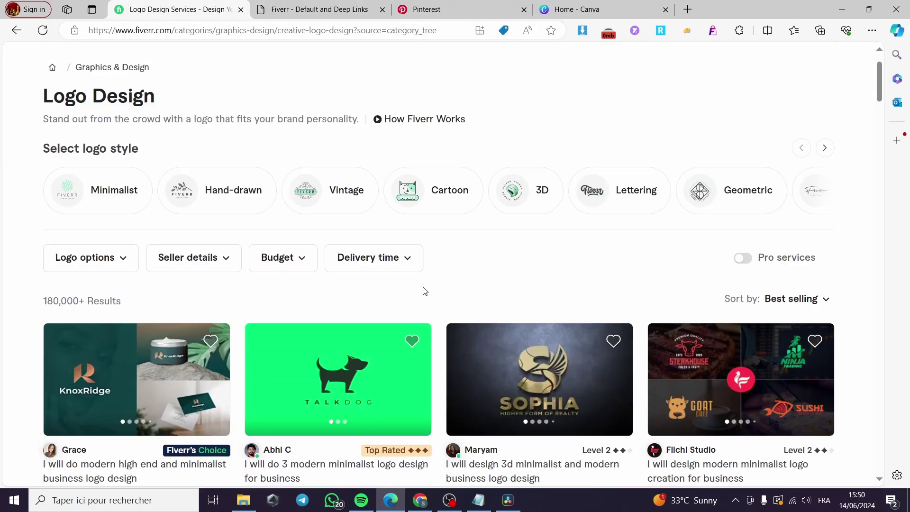
scroll(427, 285, down, 3)
scroll(370, 320, down, 1)
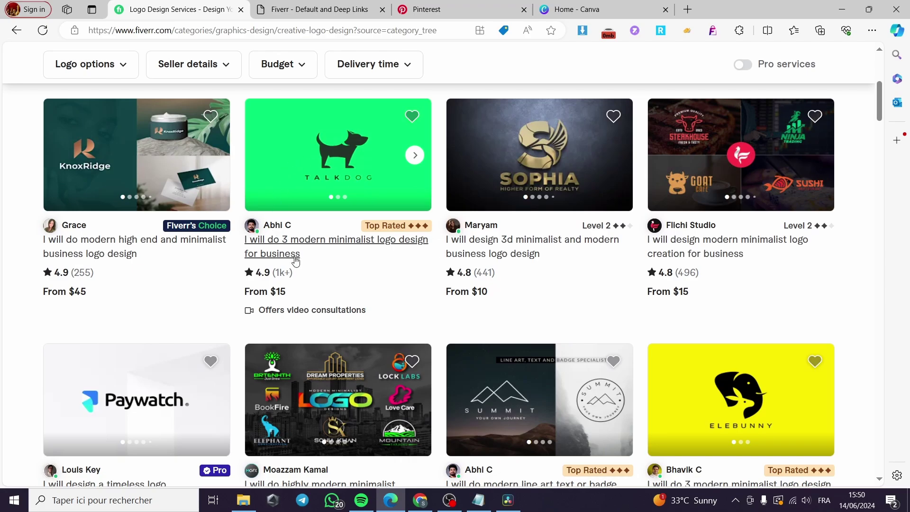
scroll(364, 282, down, 2)
scroll(364, 282, down, 2)
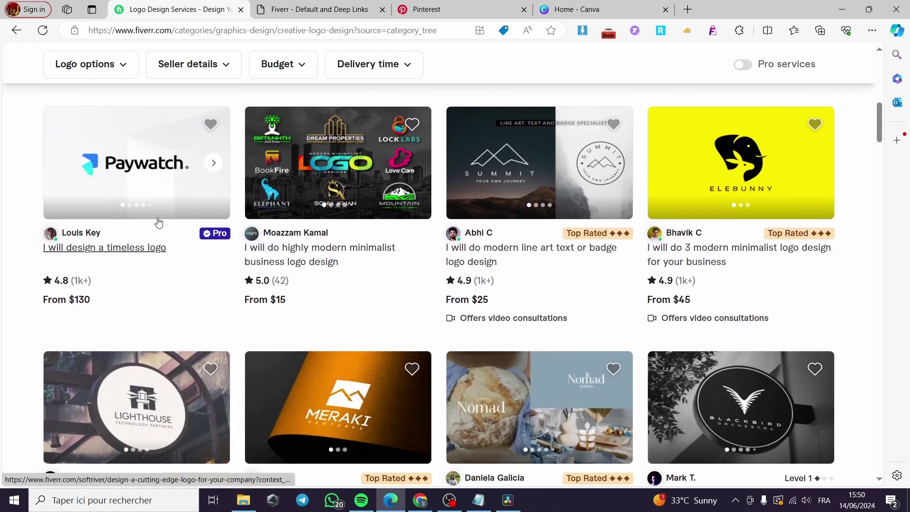
click(116, 248)
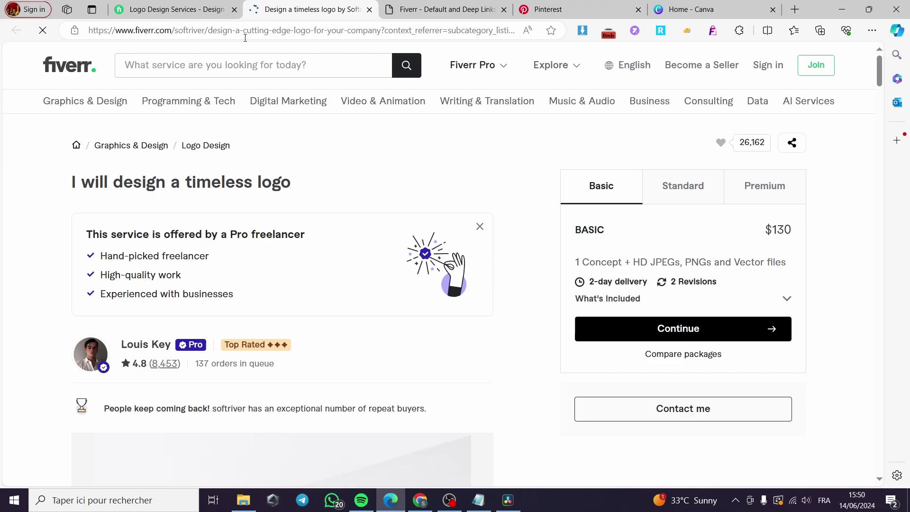
Step: Examine the sample logos in the timeless logo gig's image gallery
scroll(305, 254, down, 6)
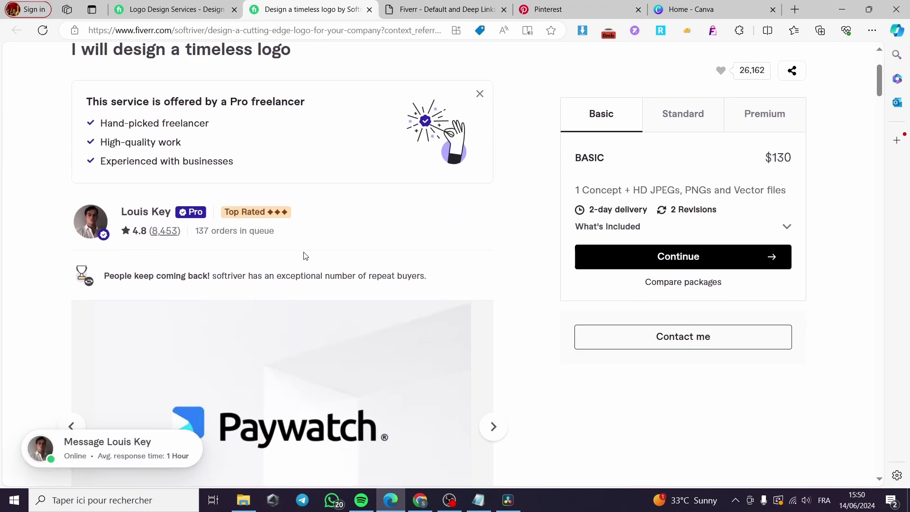
click(242, 365)
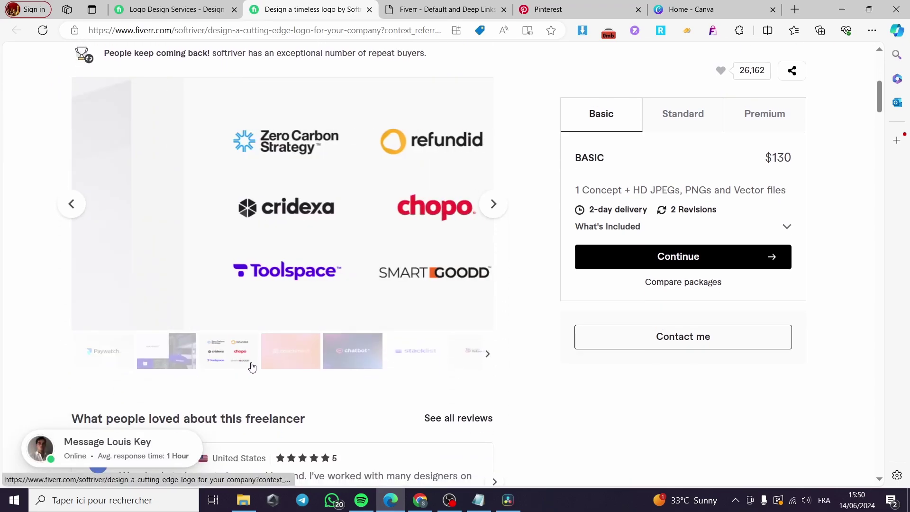
click(325, 361)
click(301, 362)
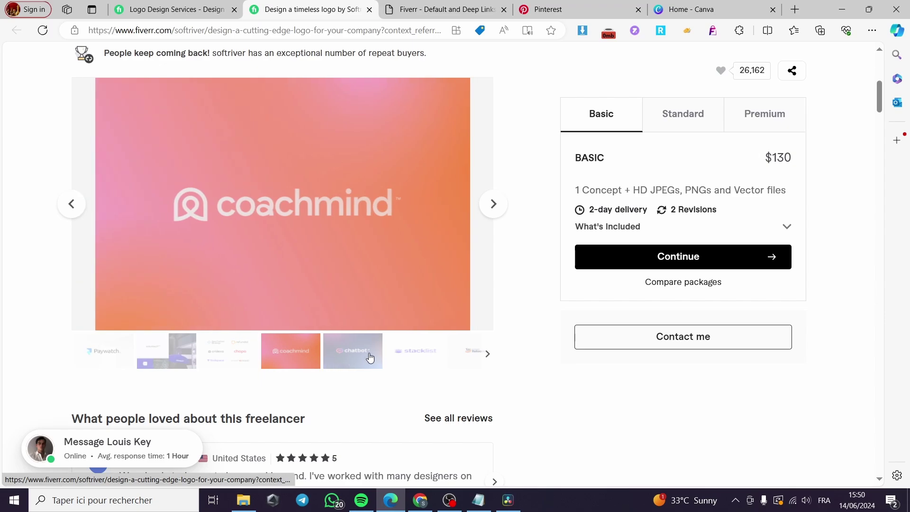
click(412, 356)
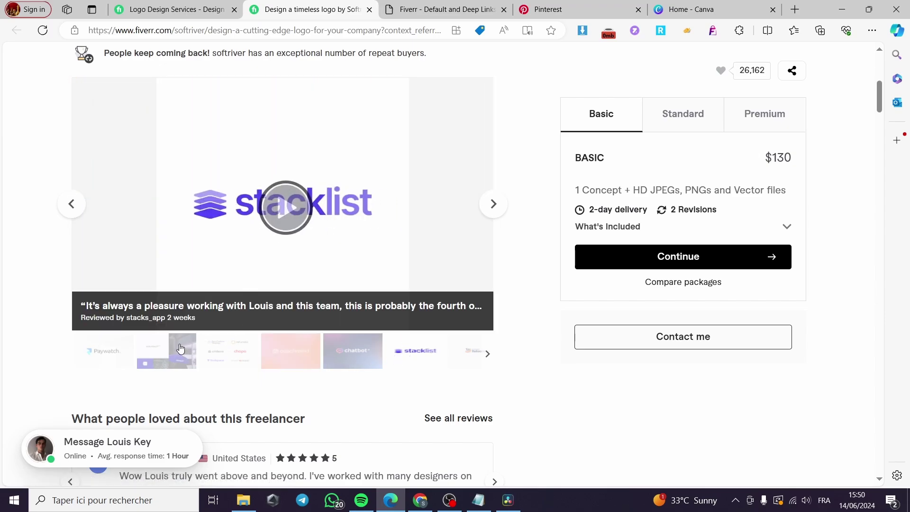
click(180, 350)
click(116, 361)
scroll(211, 317, up, 2)
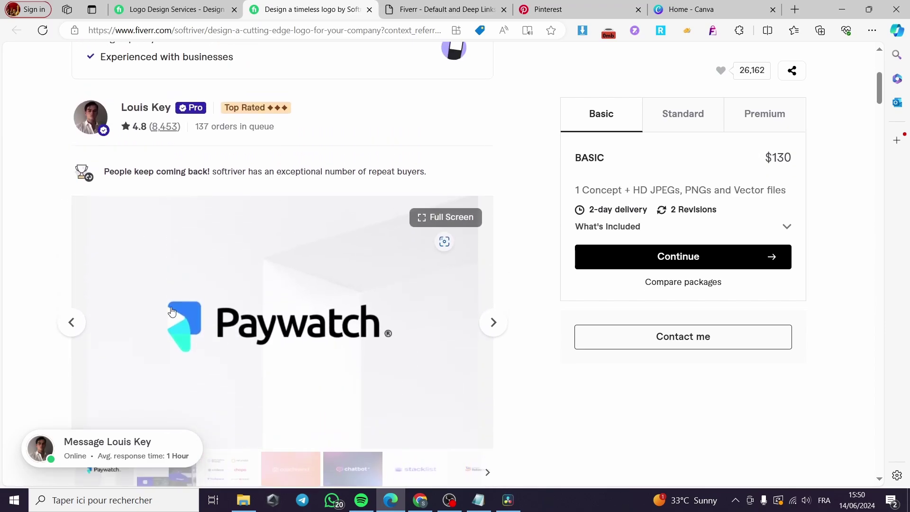
scroll(202, 322, down, 2)
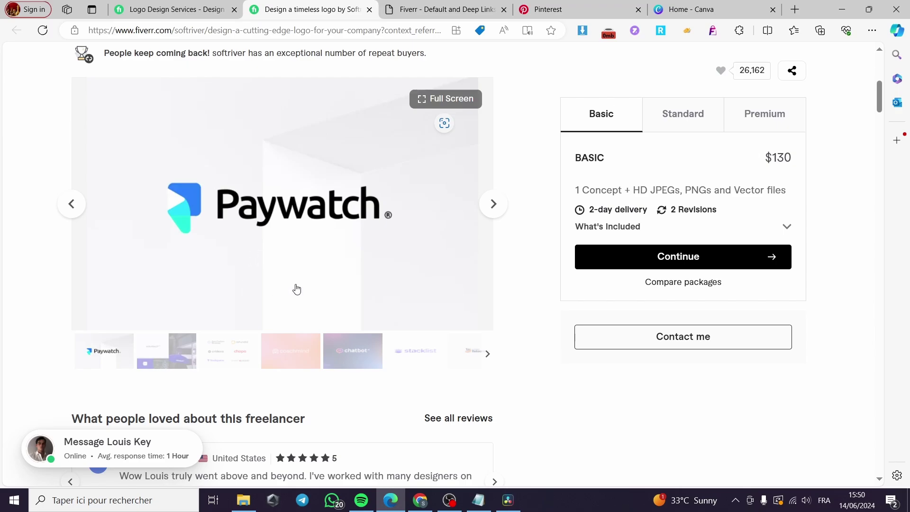
Step: Copy the timeless logo gig's web address and save it as the deep link's landing page in the affiliate dashboard
click(312, 31)
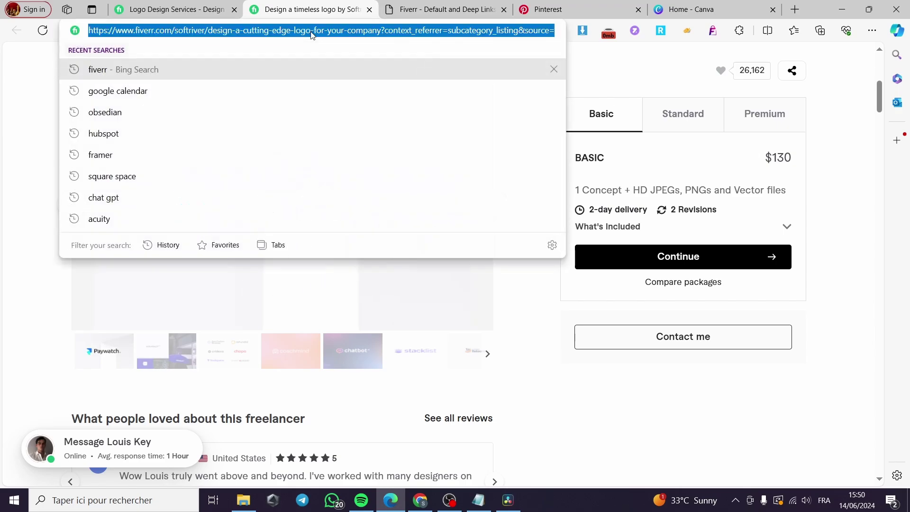
click(414, 11)
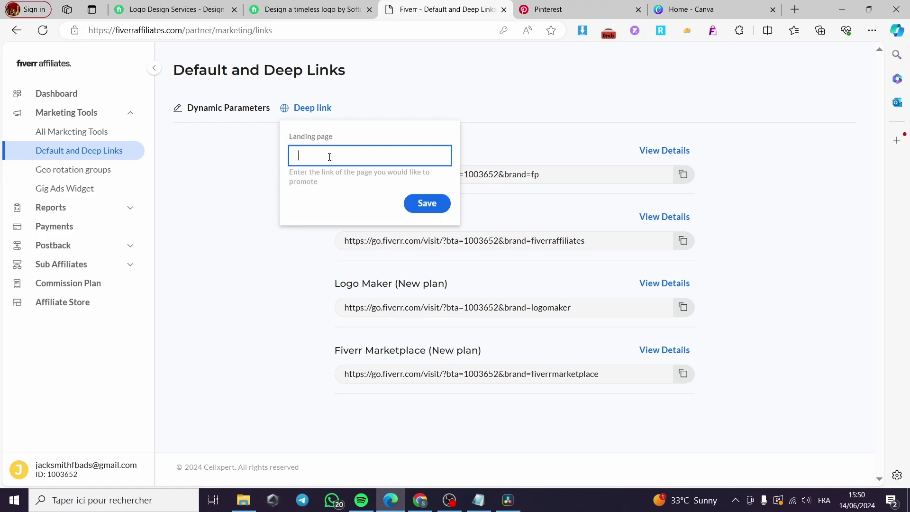
key(ctrl+v)
click(419, 200)
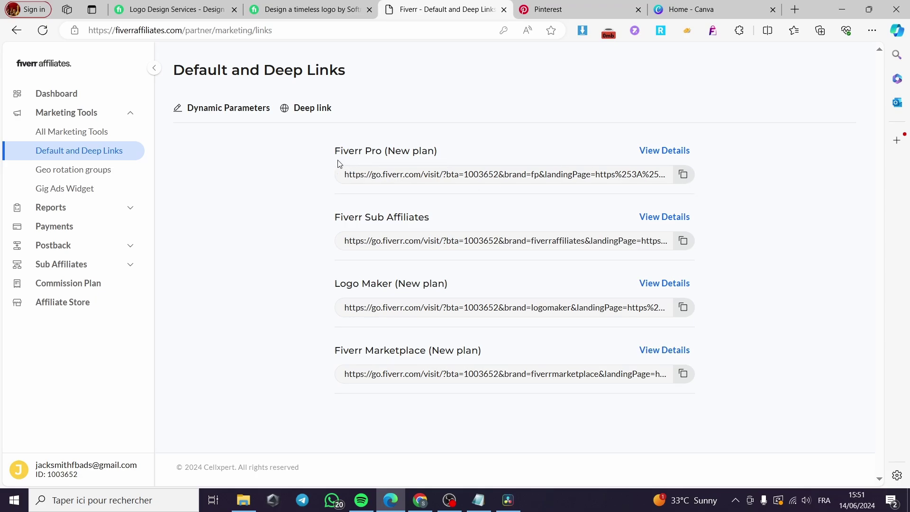
Step: Copy the Fiverr Pro (New plan) affiliate link and load it in a new browser tab
click(683, 174)
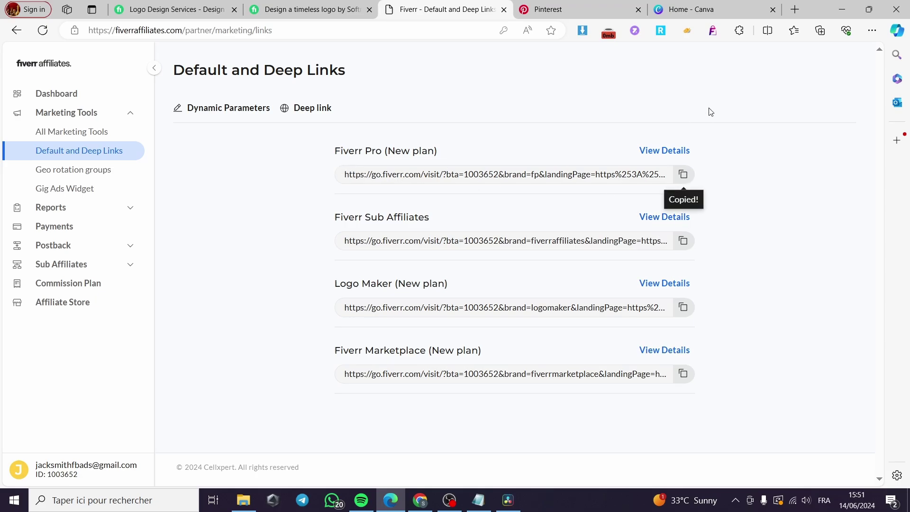
click(794, 9)
key(ctrl+v)
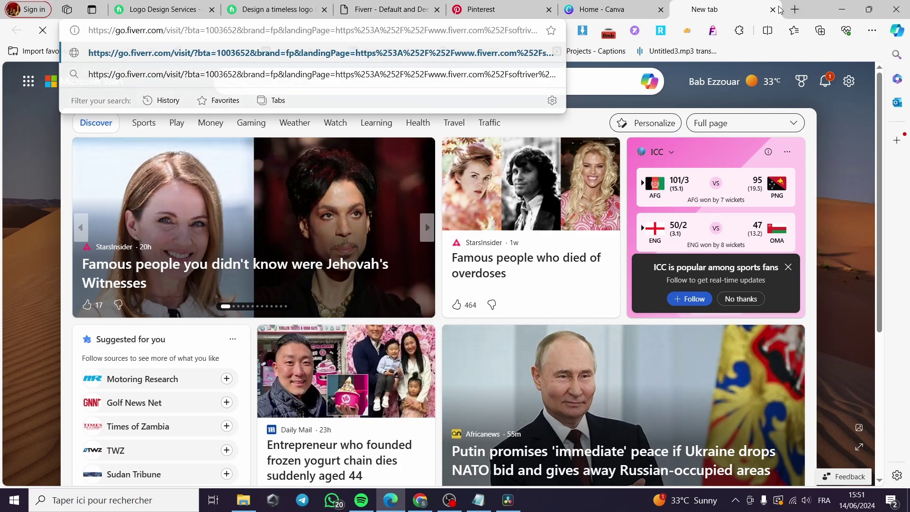
Step: Load the affiliate link, dismiss the account sign-up prompt, and check the timeless logo gig page it opens
key(Return)
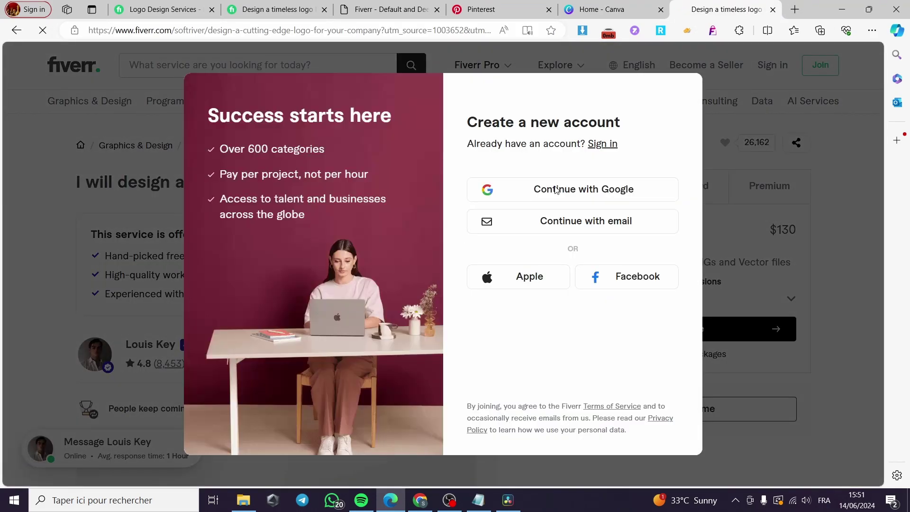
click(745, 144)
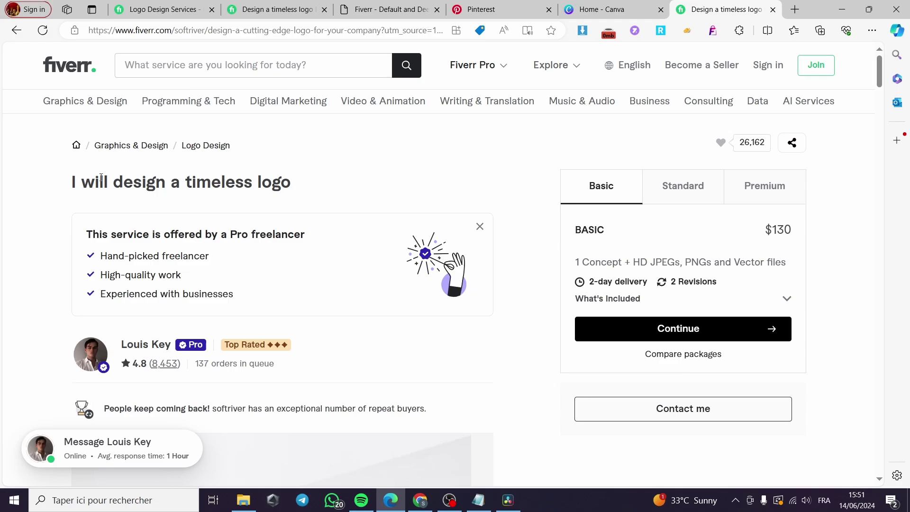
scroll(206, 278, down, 6)
scroll(211, 277, up, 1)
scroll(212, 278, up, 3)
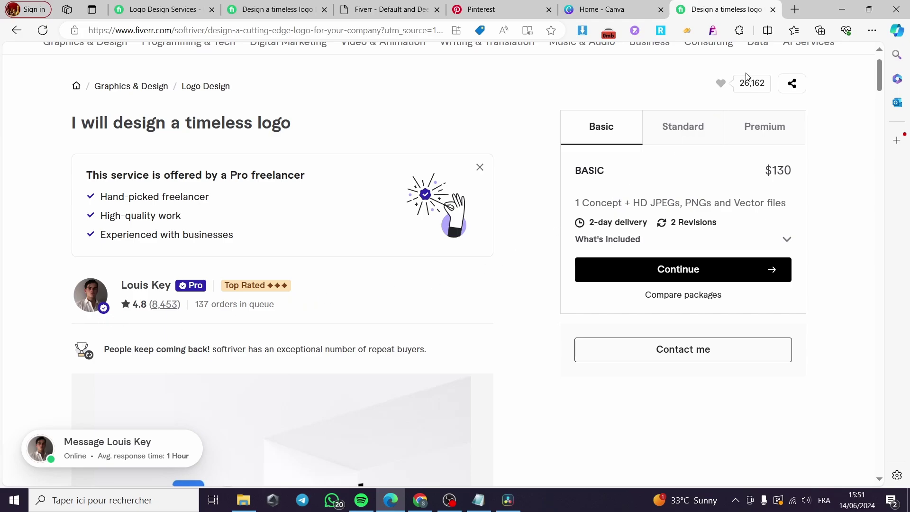
click(773, 9)
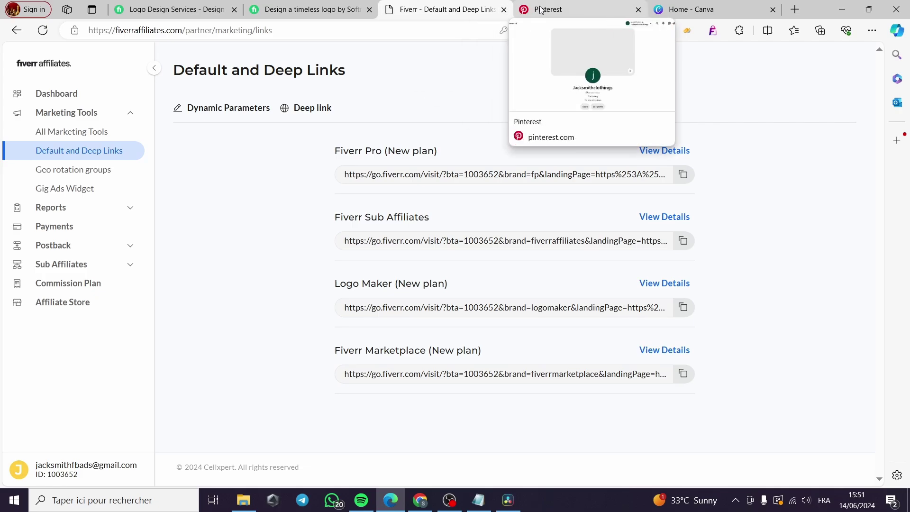
Step: Review the original timeless logo gig page and return to the Default and Deep Links page
click(314, 8)
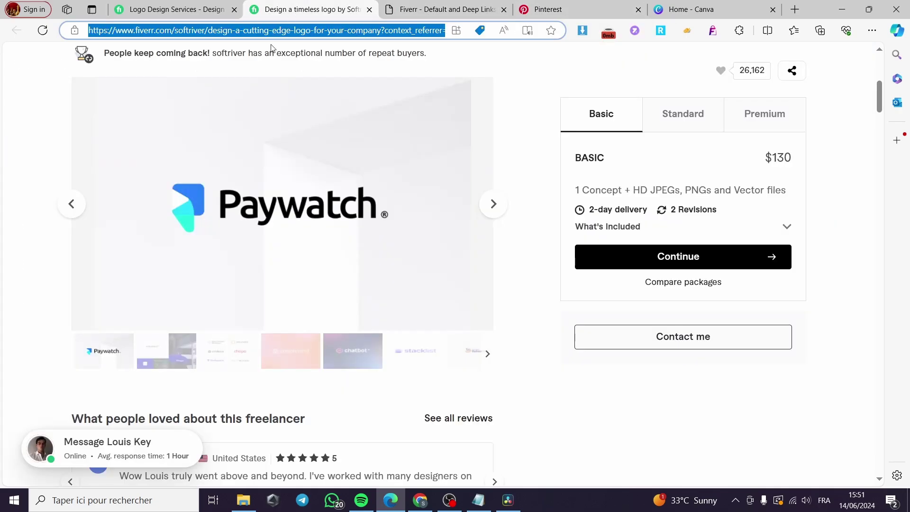
scroll(272, 240, up, 5)
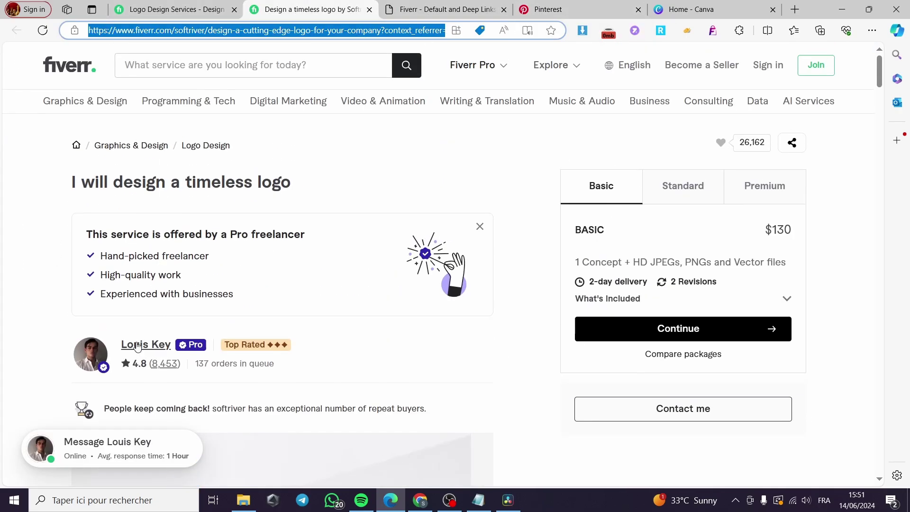
click(422, 11)
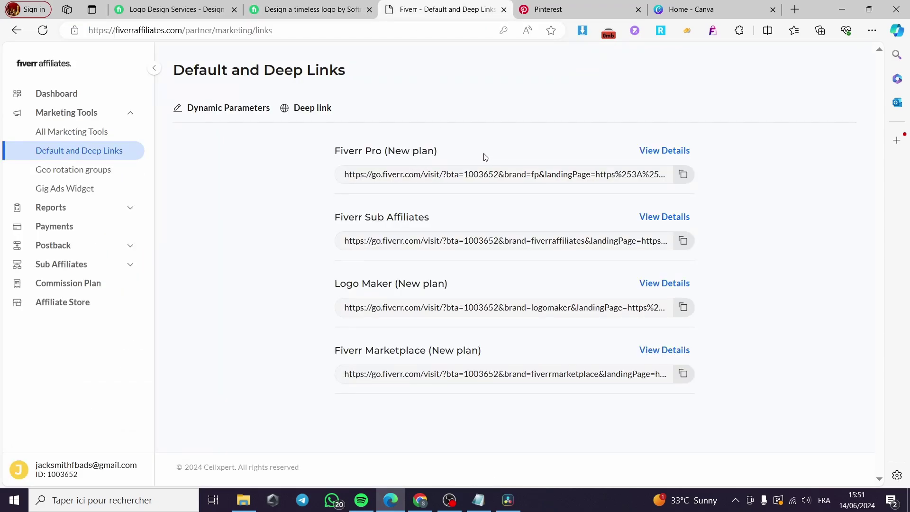
Step: Switch to Pinterest and open the creation form for an organic Pin
click(548, 9)
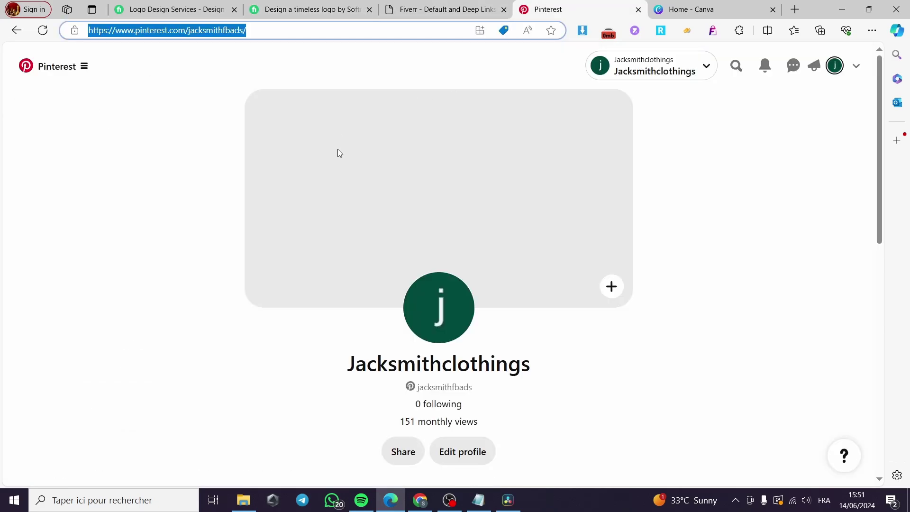
scroll(494, 192, down, 1)
scroll(459, 185, up, 1)
click(58, 72)
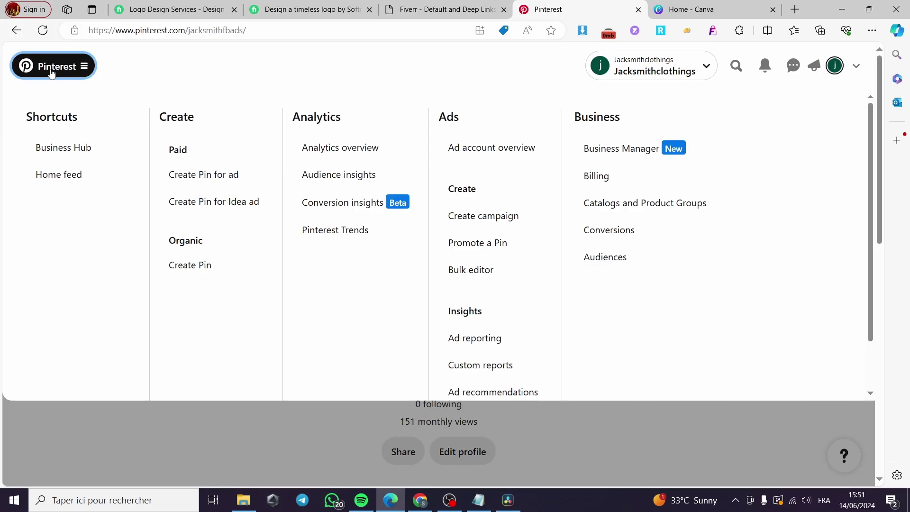
click(197, 268)
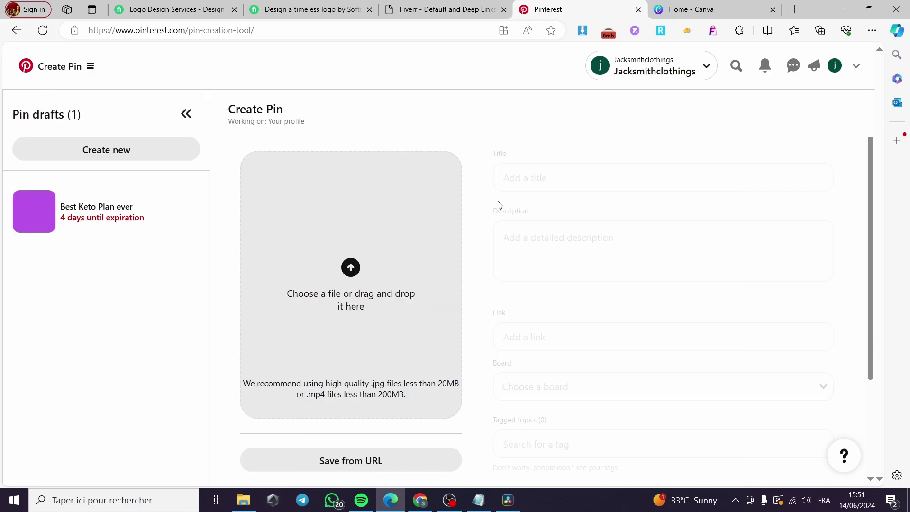
Step: Switch to Canva and search its templates for "pin"
click(677, 8)
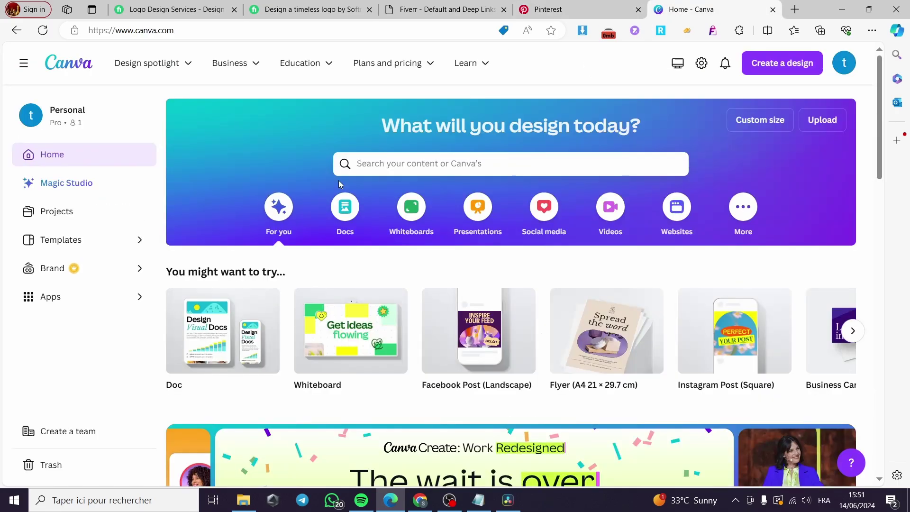
click(383, 173)
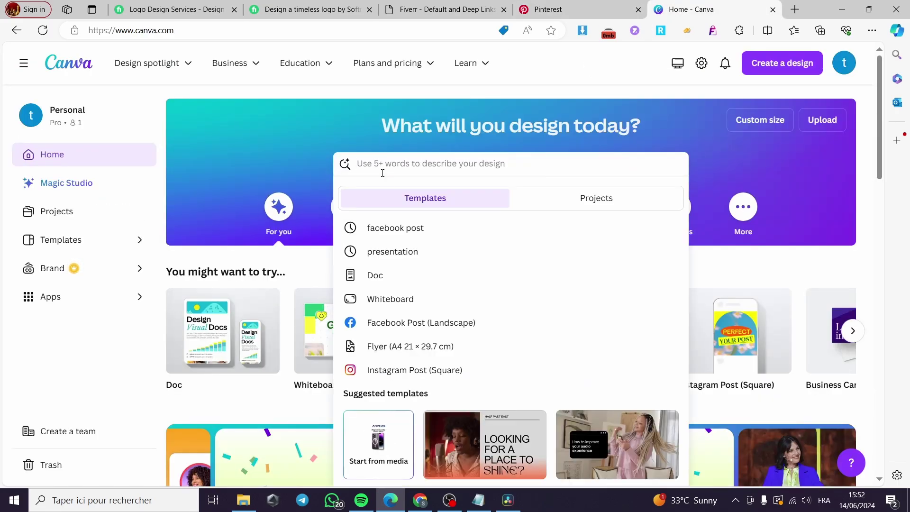
text(pin)
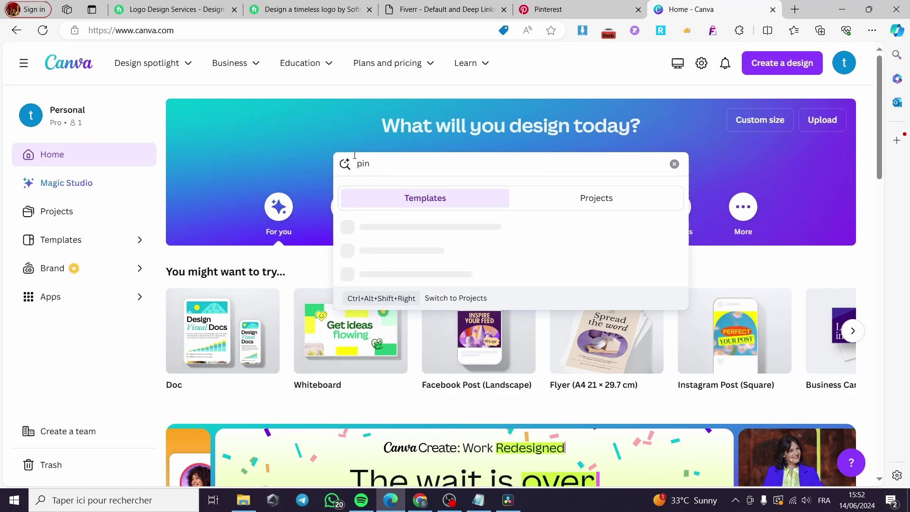
key(Return)
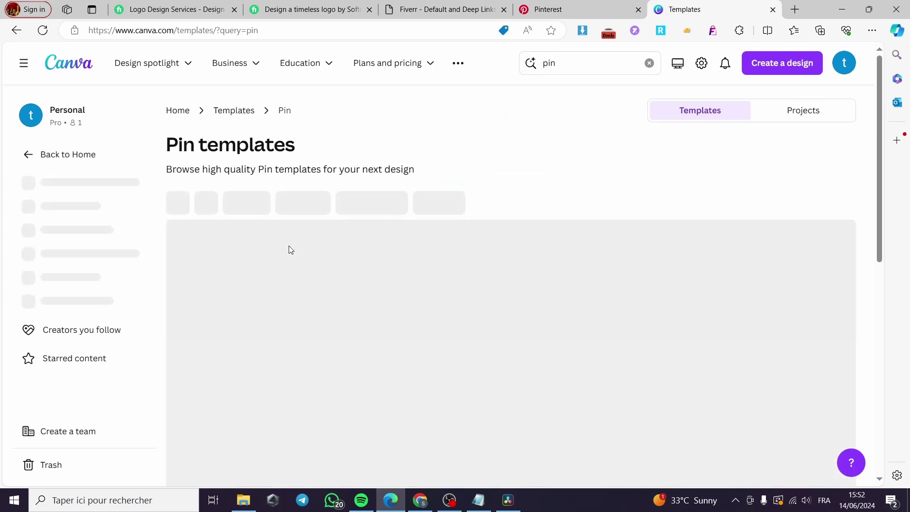
Step: Pick the Green Torn Photo Food Pinterest Pin template from the results and open it for customizing
scroll(299, 169, down, 2)
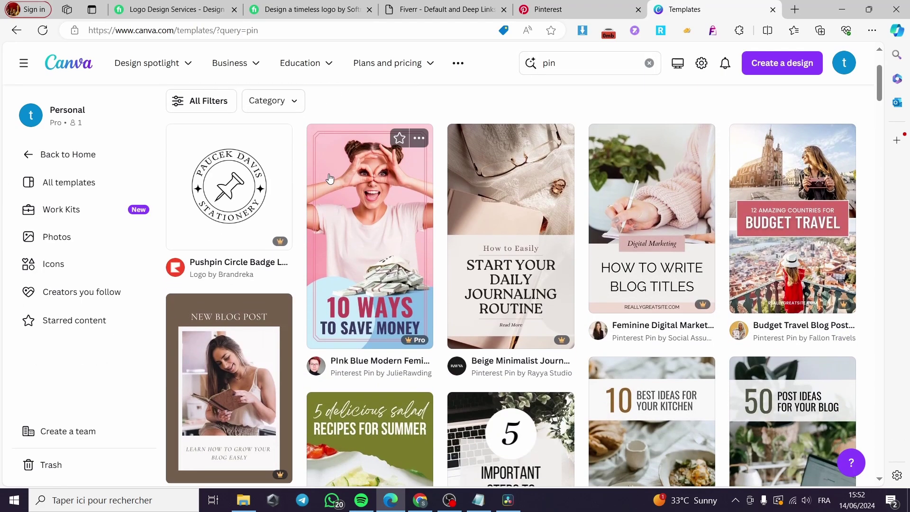
scroll(434, 309, down, 3)
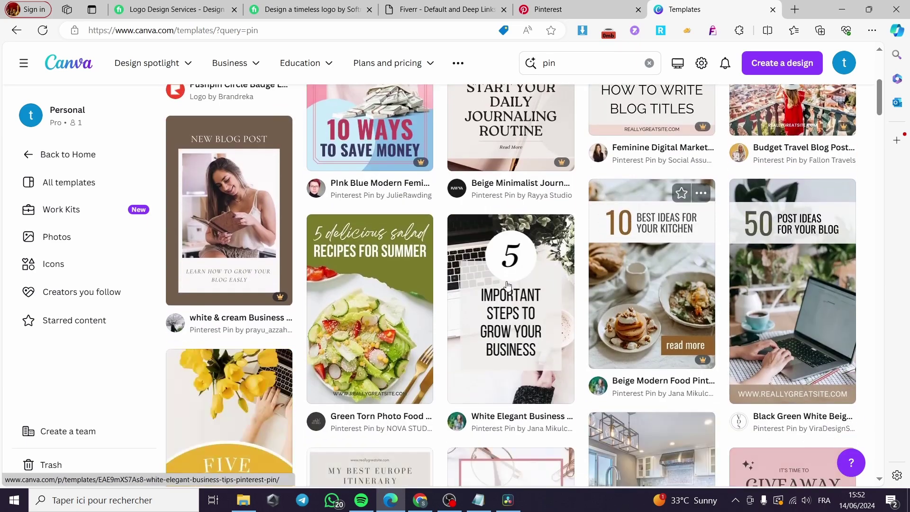
scroll(350, 303, down, 1)
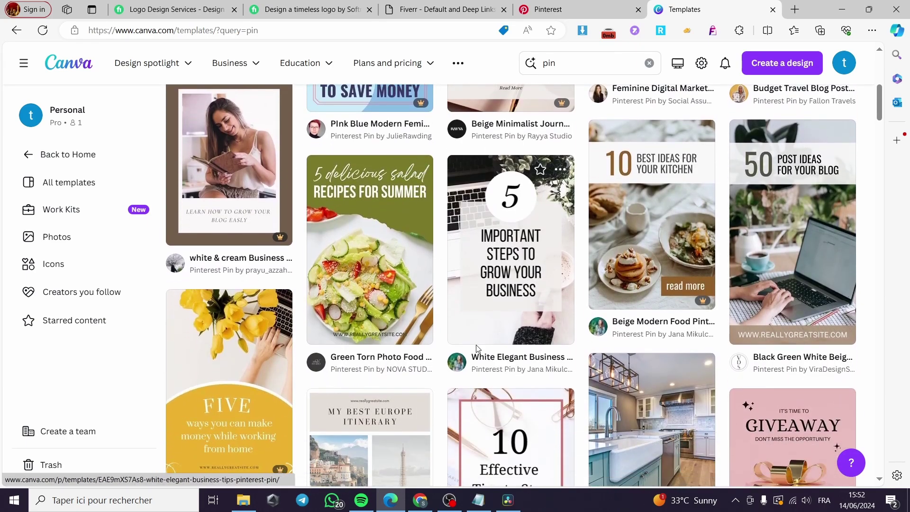
click(365, 240)
click(633, 192)
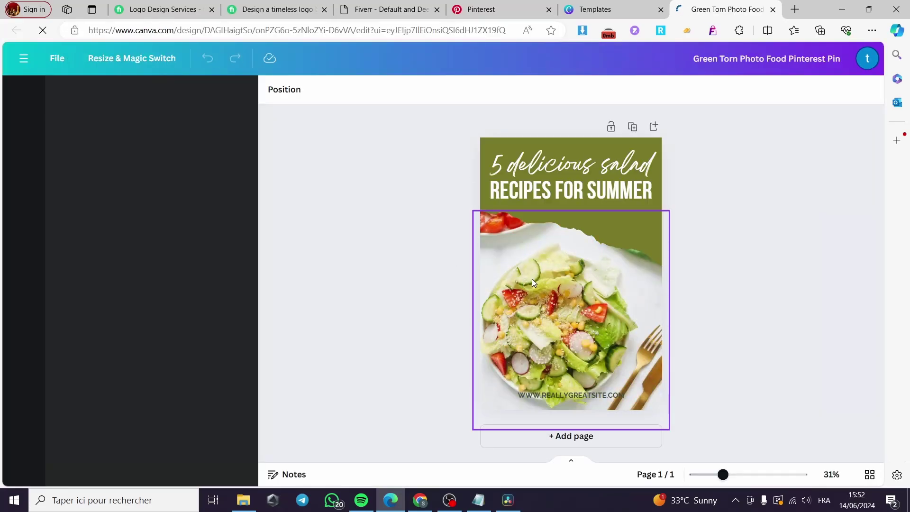
Step: Delete the salad photo and its empty torn-edge frame from the pin design
click(585, 268)
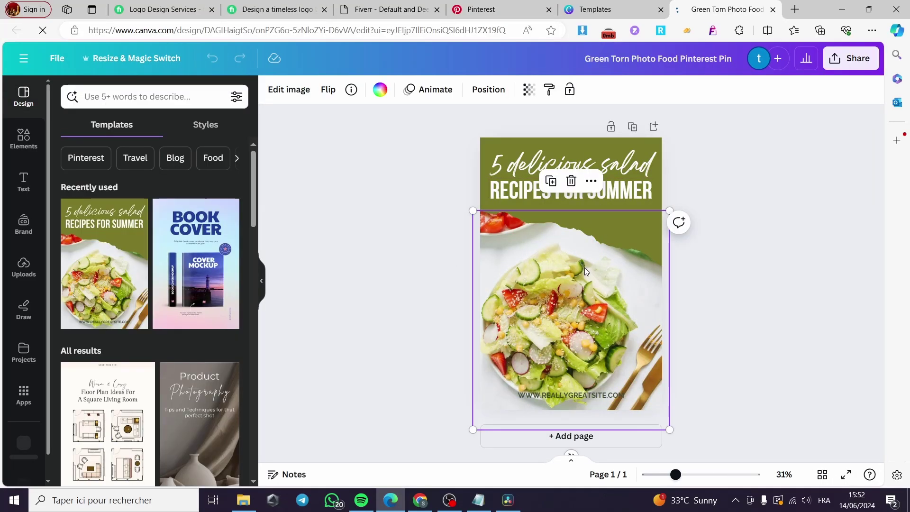
key(Delete)
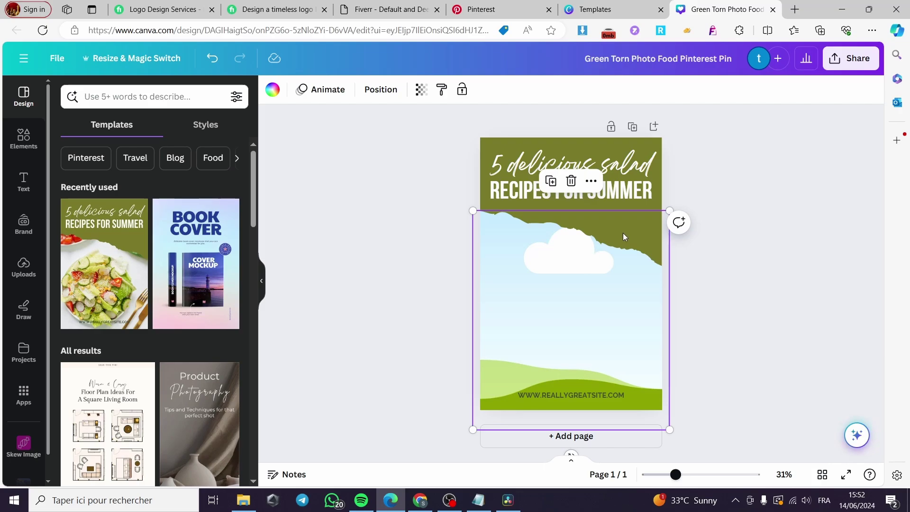
key(Delete)
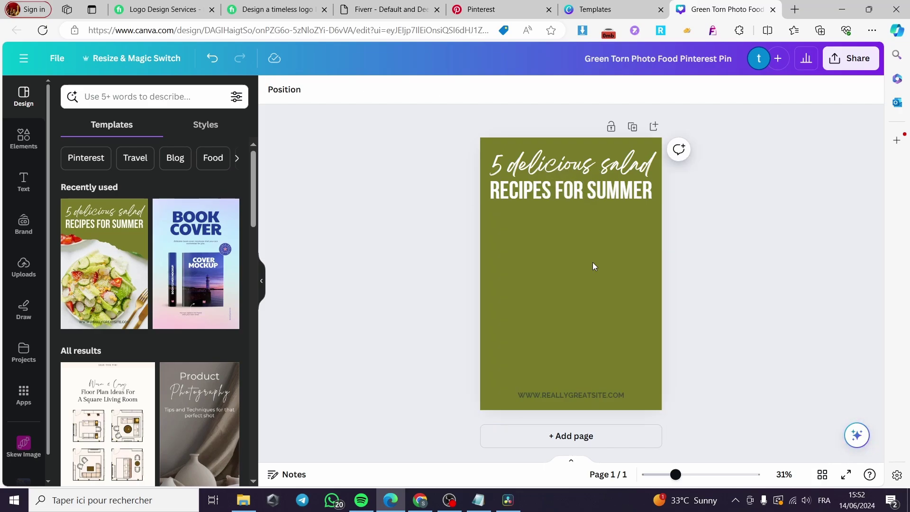
Step: Recolor the olive background to the default solid purple and delete the website address text at the bottom of the pin
click(557, 197)
click(615, 234)
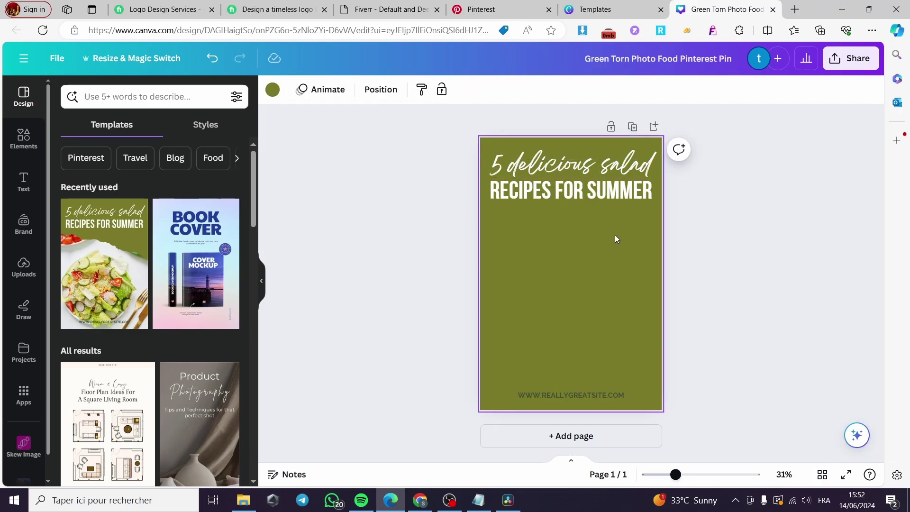
click(273, 91)
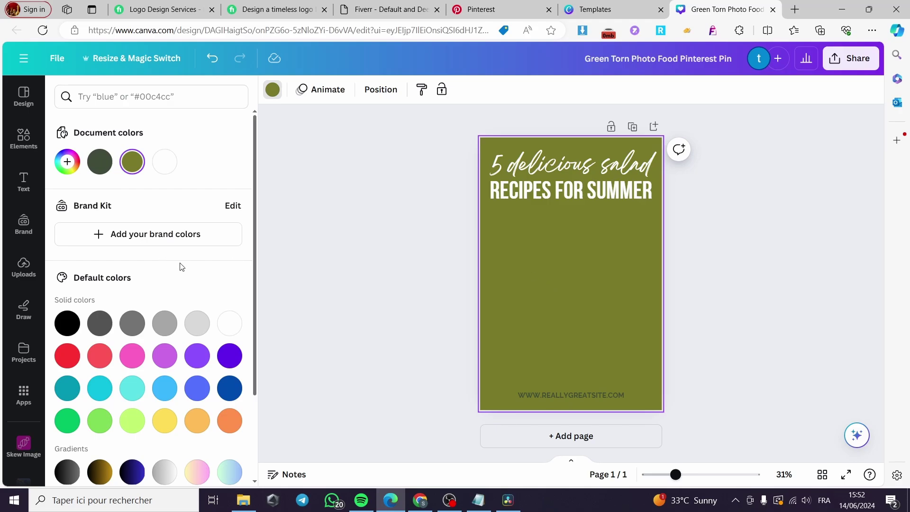
click(202, 366)
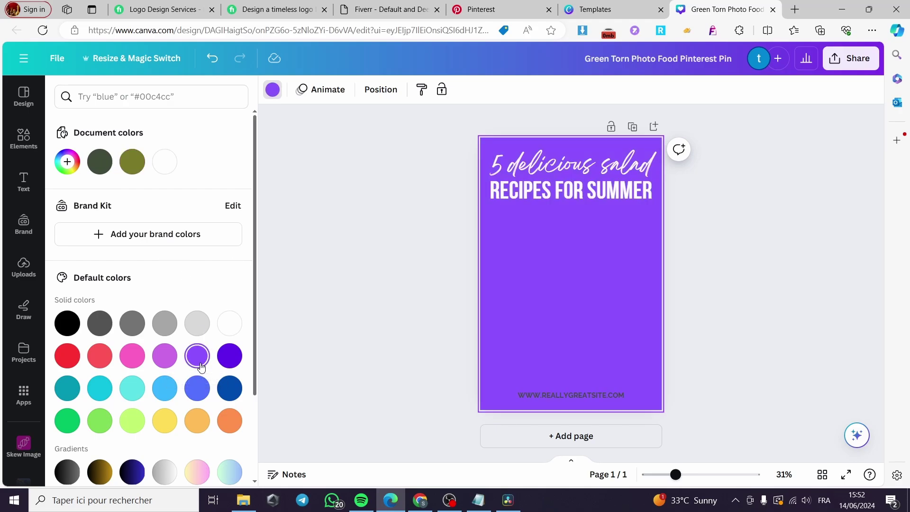
click(580, 393)
key(Delete)
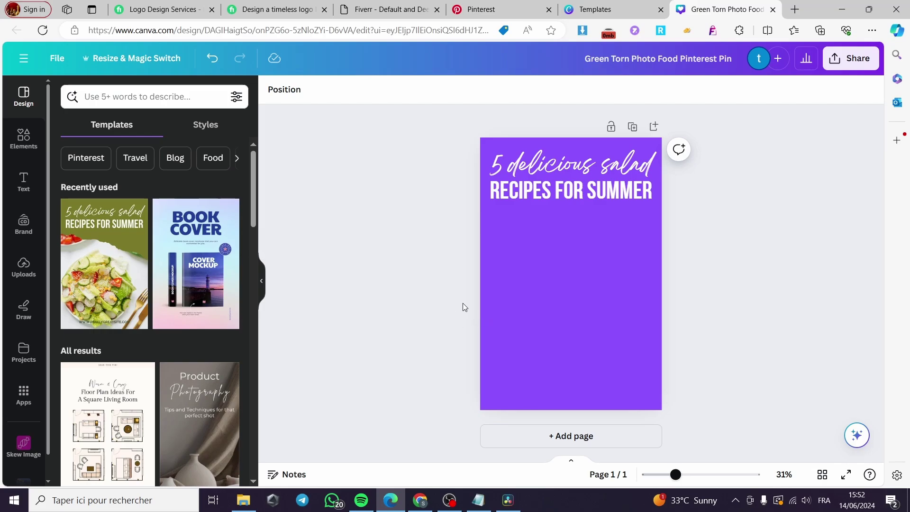
Step: Return to the Canva template results, close the template preview, and search for "pinterest pin"
click(588, 8)
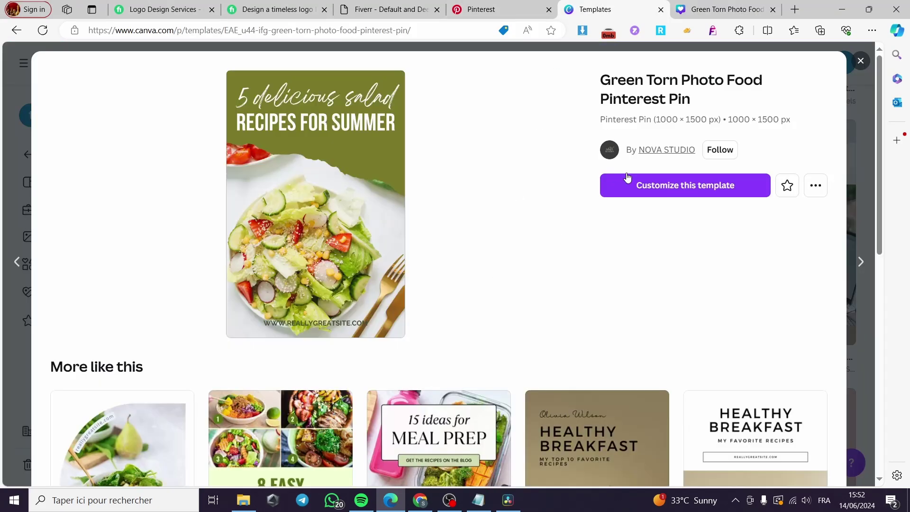
click(861, 62)
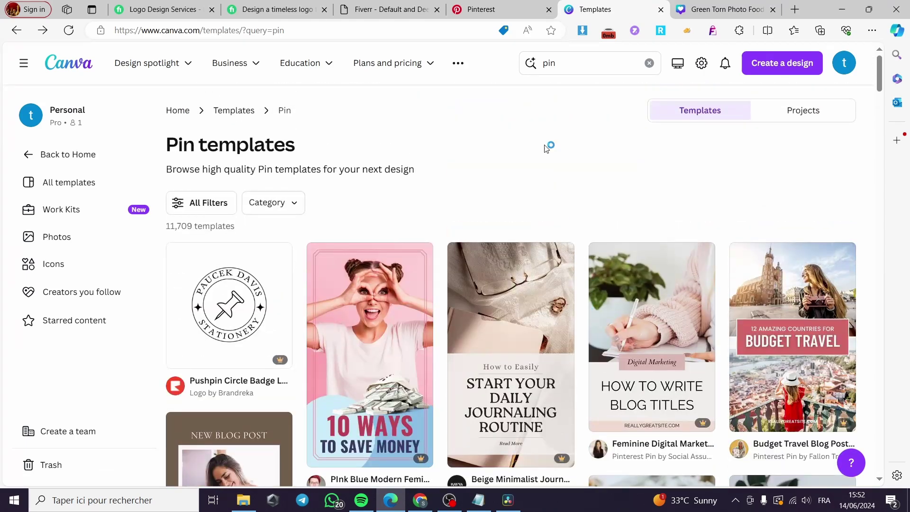
click(567, 65)
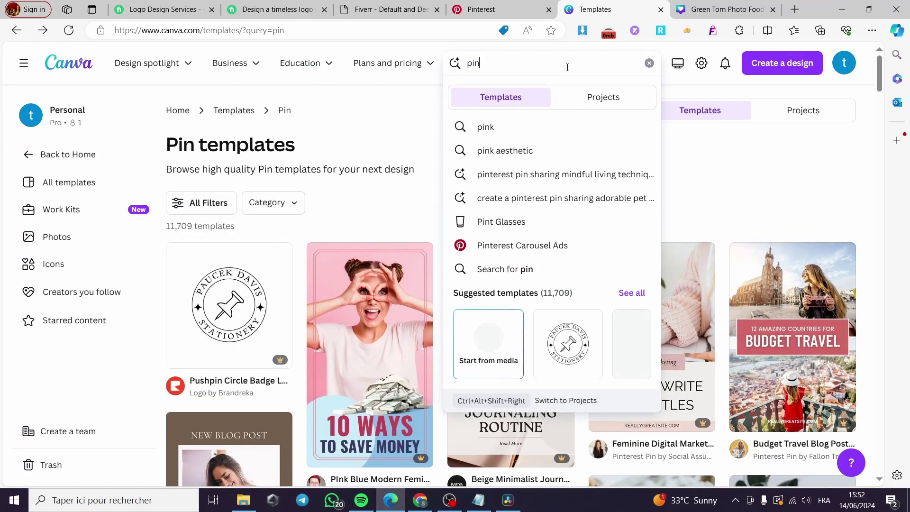
text(terest)
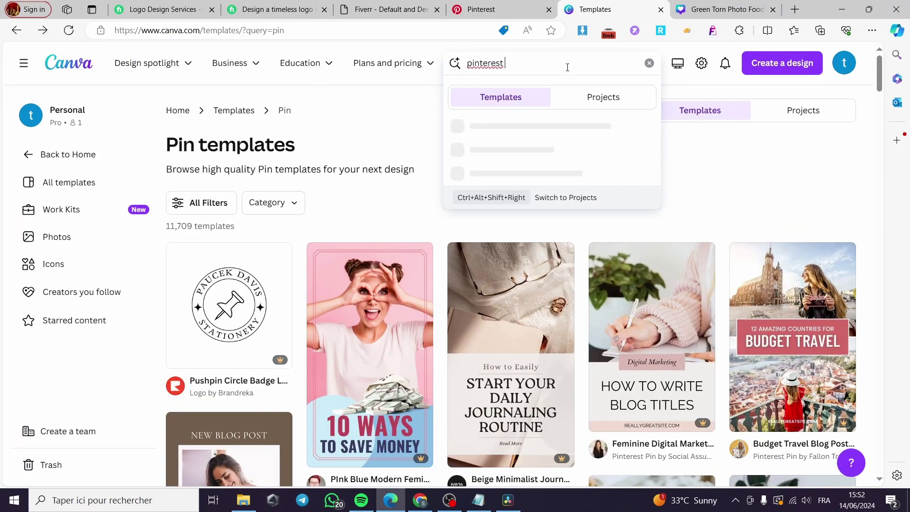
text( pin)
key(Return)
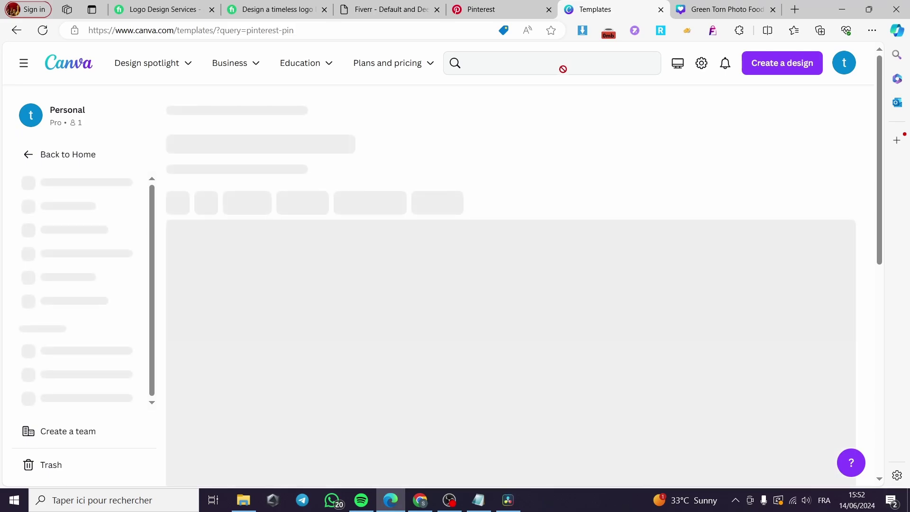
Step: Preview the Brown Green Creative Explore Linguistic Pinterest Pin template to check its dimensions, and close the preview
scroll(522, 256, down, 4)
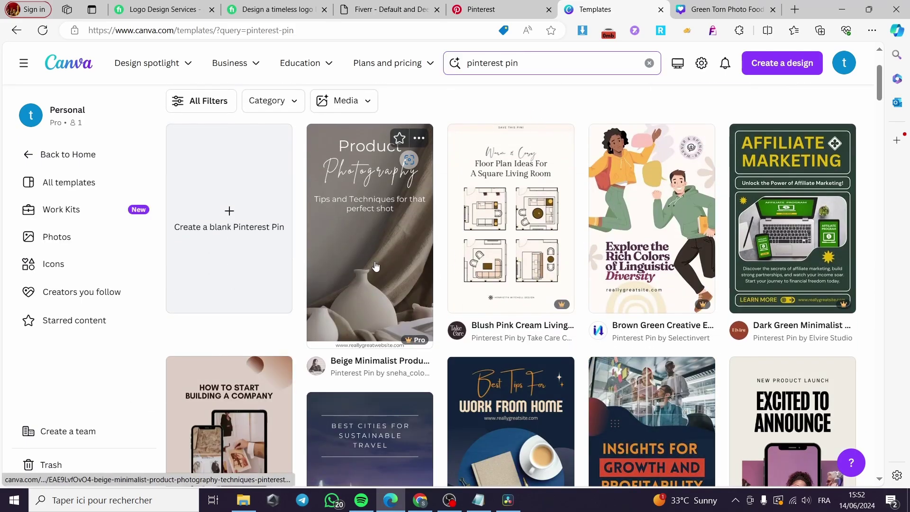
click(663, 260)
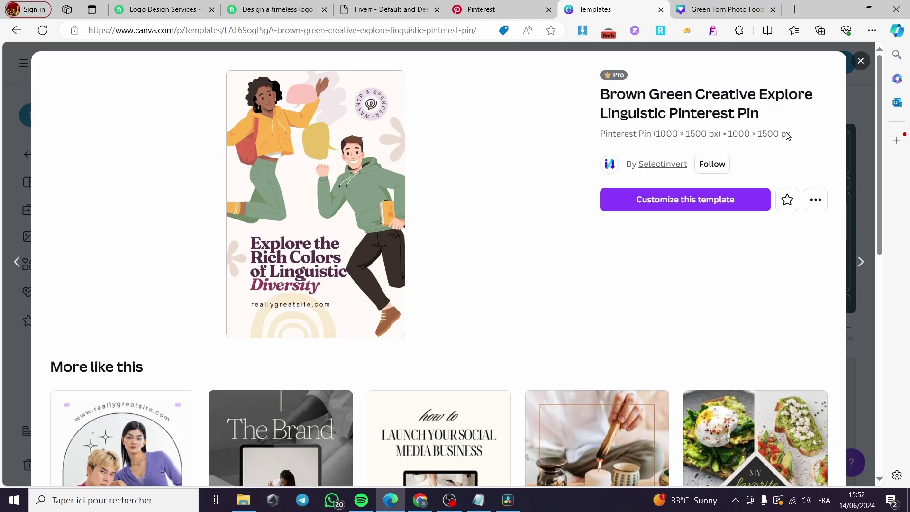
click(861, 62)
Step: Return to the purple pin design, review the available resize options, and close them without choosing a format
click(698, 8)
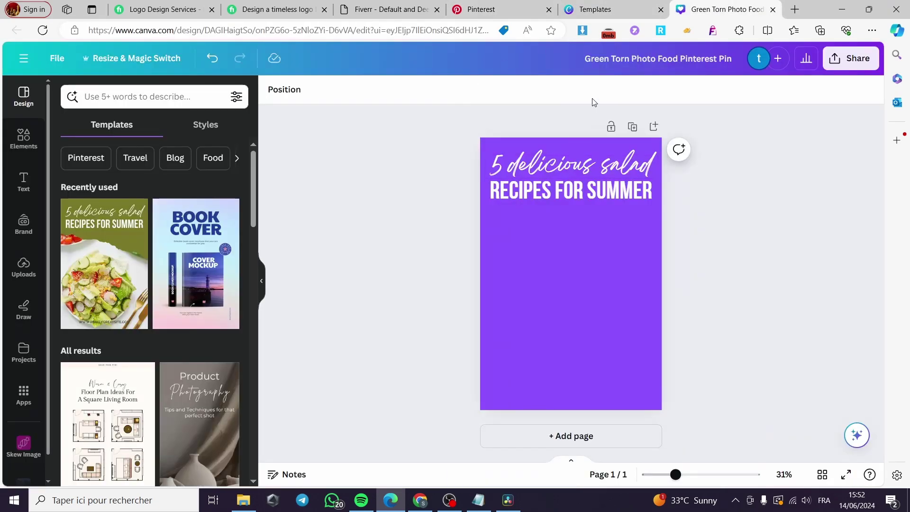
click(114, 58)
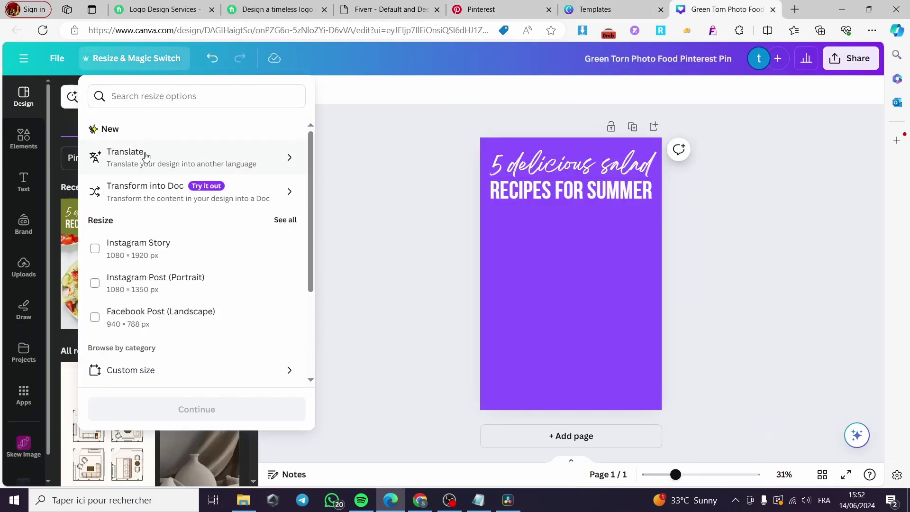
scroll(256, 302, down, 3)
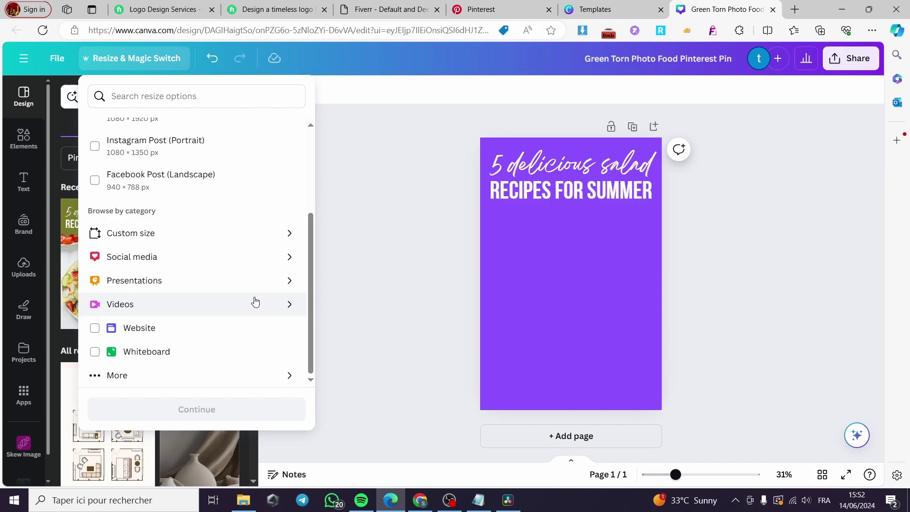
click(366, 282)
click(573, 279)
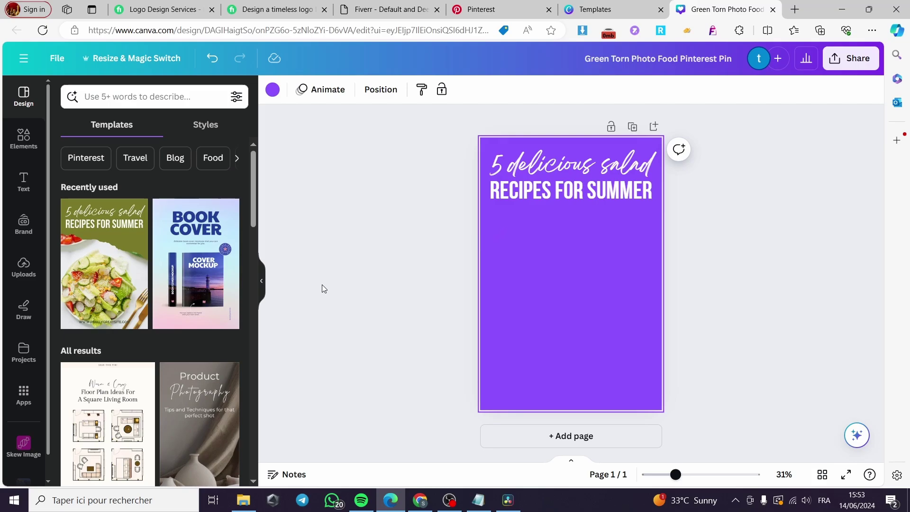
Step: Replace the script headline "5 delicious salad" with "Searching for a designer ?"
double_click(532, 161)
key(Escape)
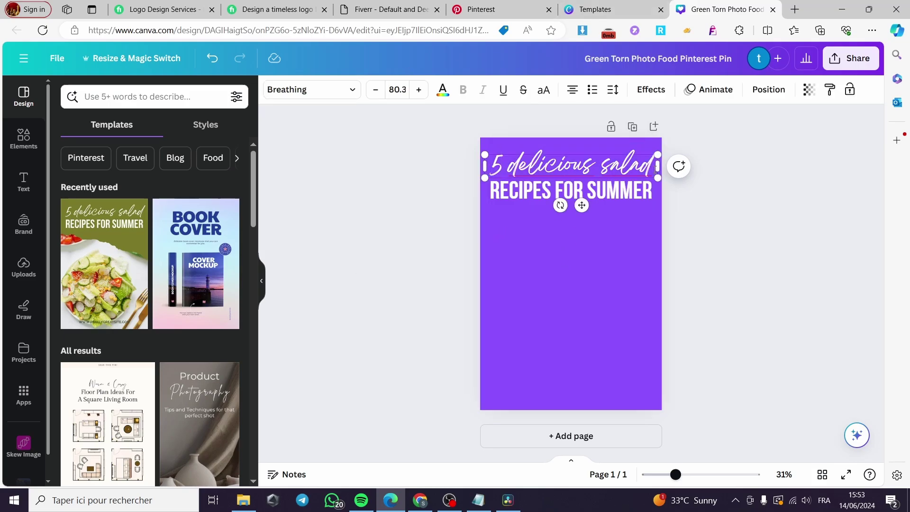
drag(650, 166, 468, 166)
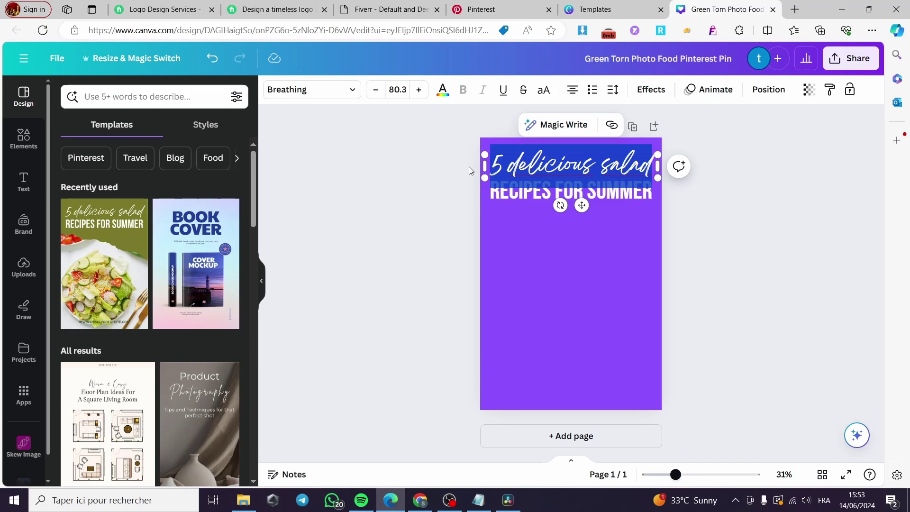
text(Sea)
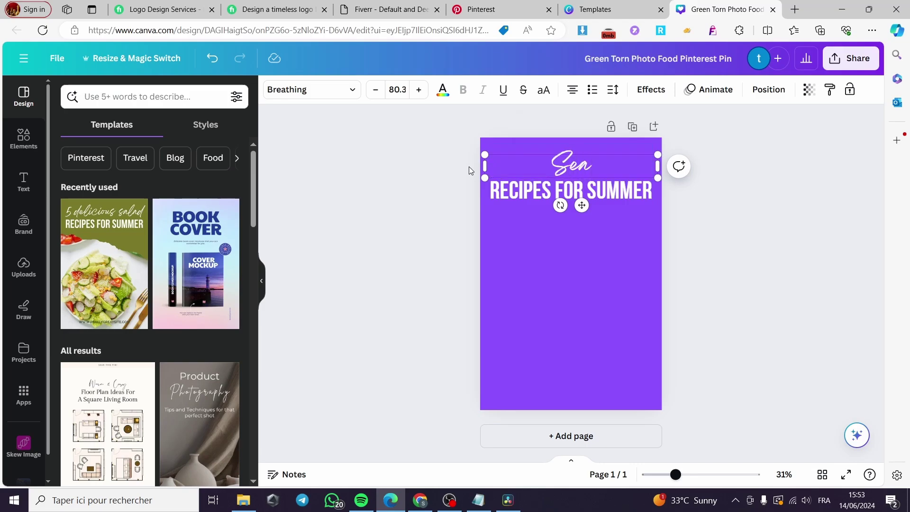
text(rching)
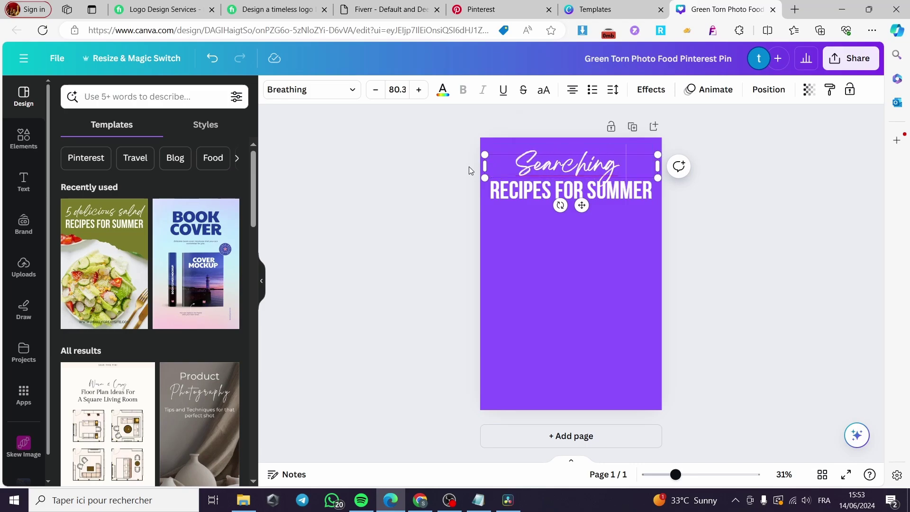
text( for a)
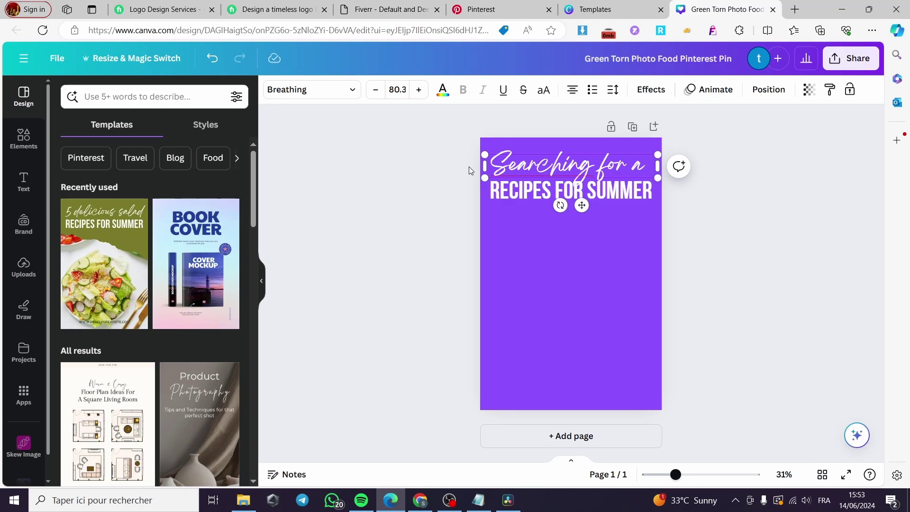
text( new desi)
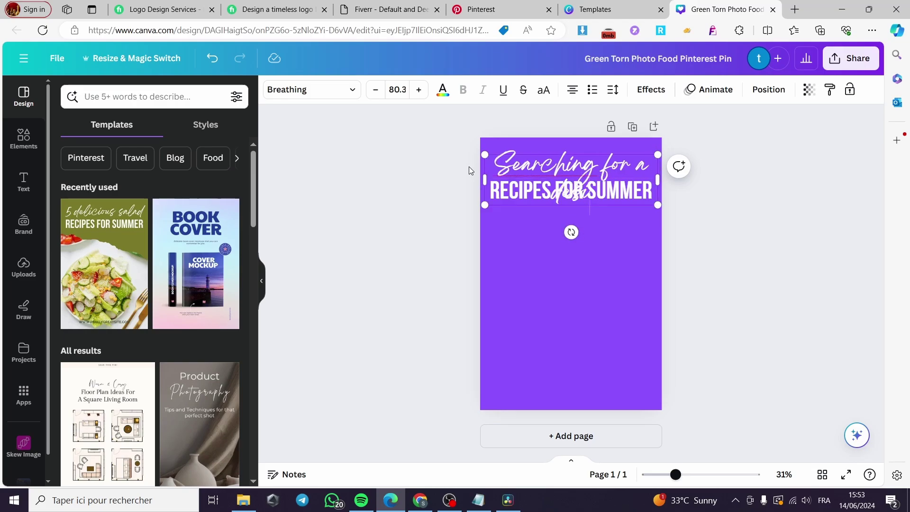
text(gn)
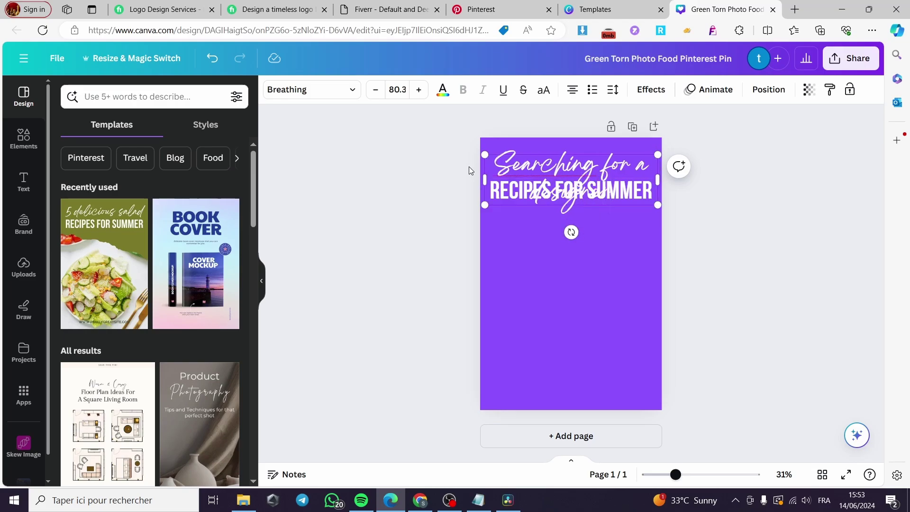
text(er)
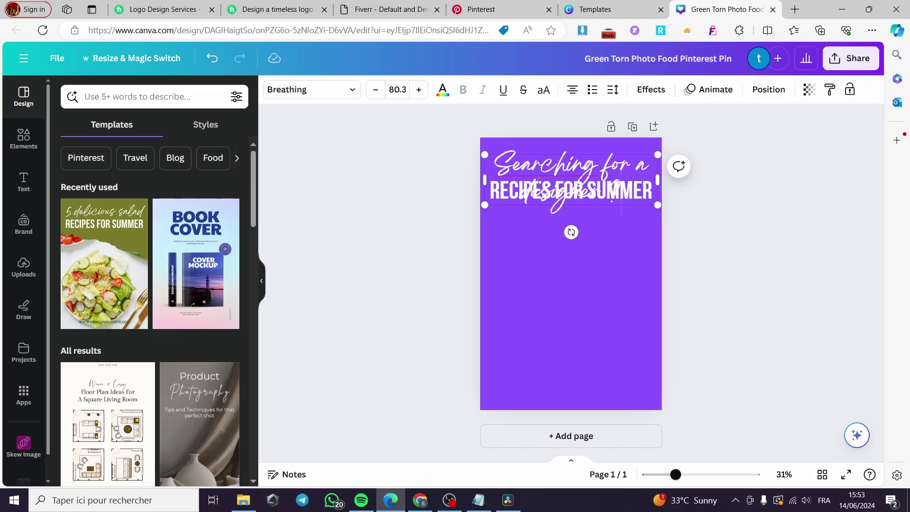
text(?)
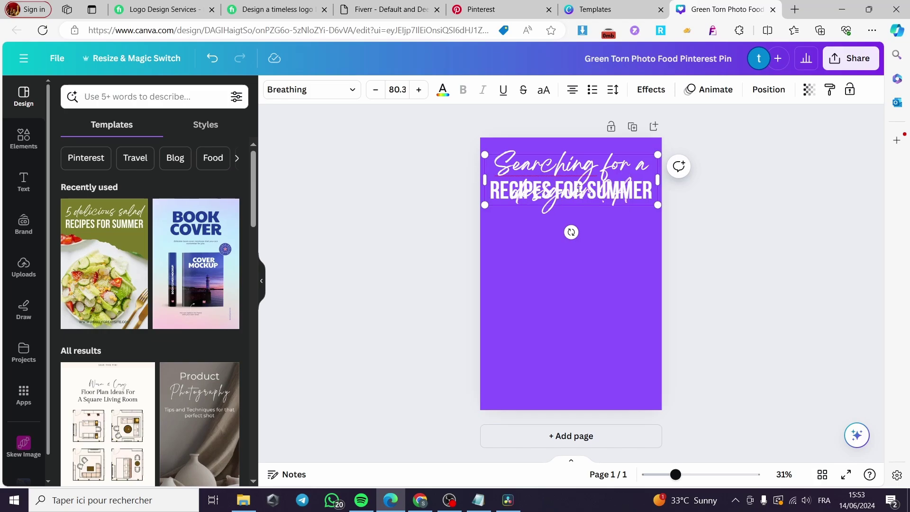
key(BackSpace)
Step: Try Special Elite on the whole headline, and settle on the Bebas Neue font
key(ctrl+a)
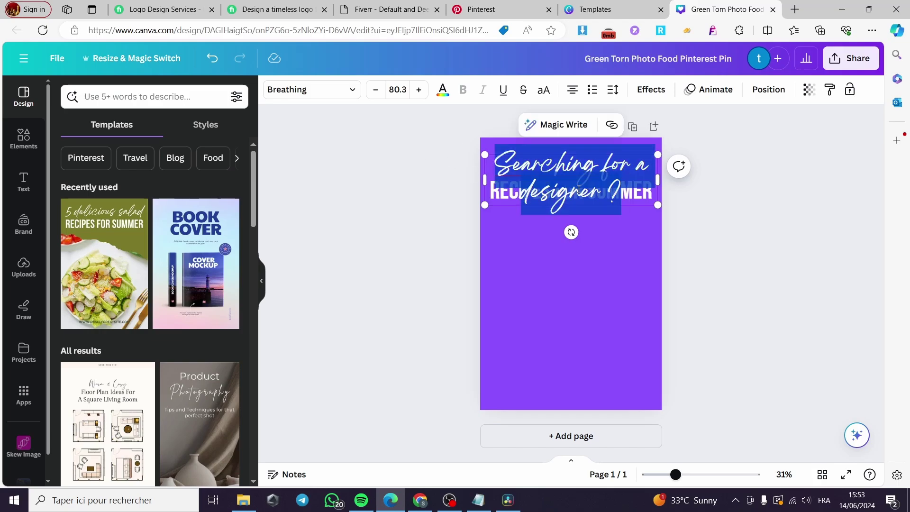
click(346, 90)
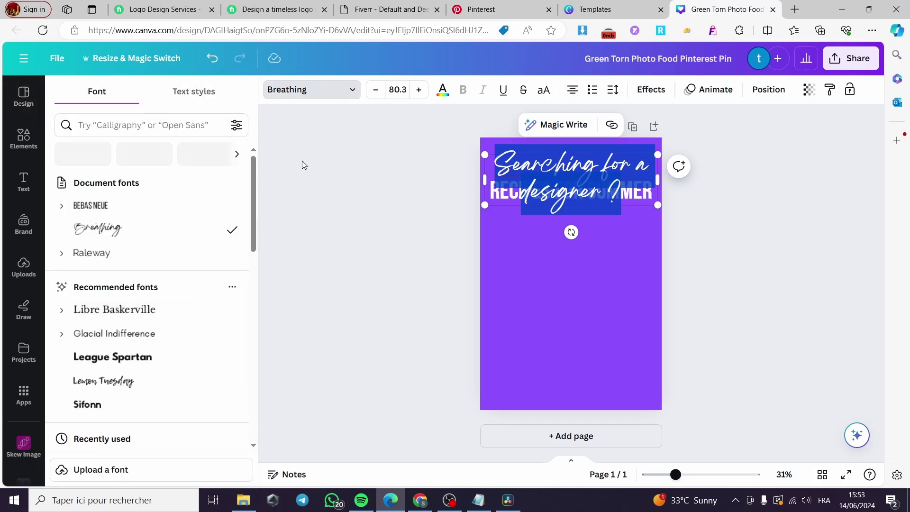
click(128, 213)
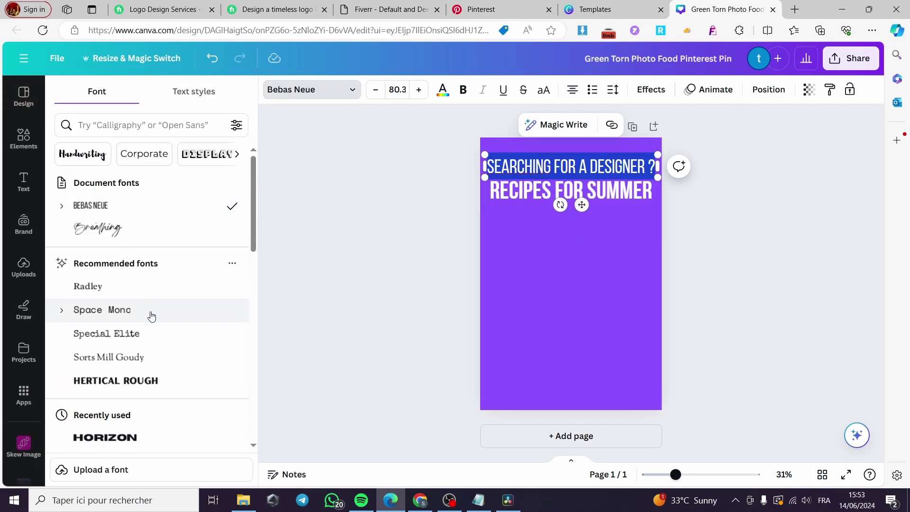
click(163, 334)
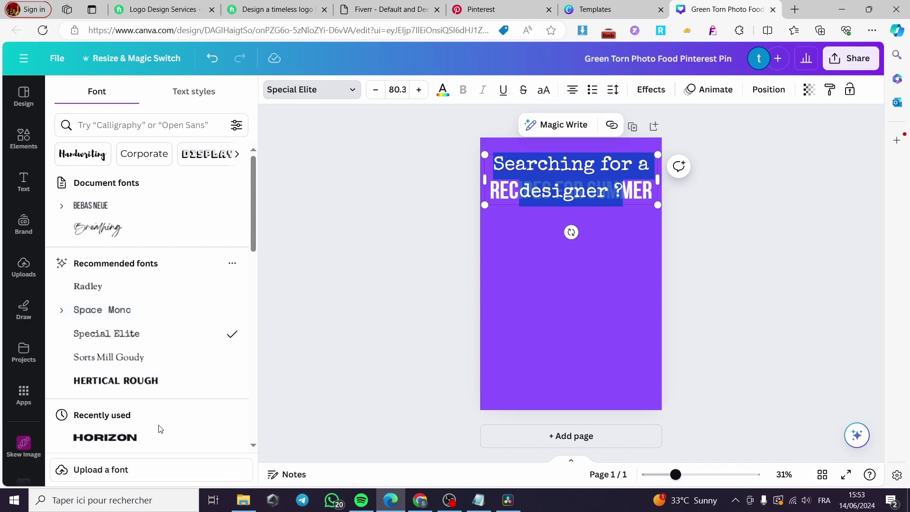
click(138, 207)
click(732, 284)
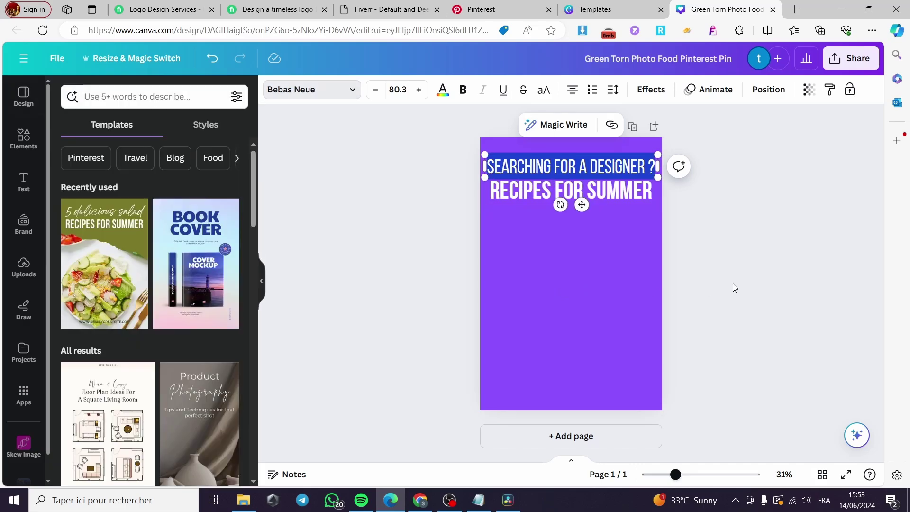
Step: Replace the "RECIPES FOR SUMMER" line with "DON'T SEARCH ANYWHERE ELSE"
click(627, 194)
double_click(625, 195)
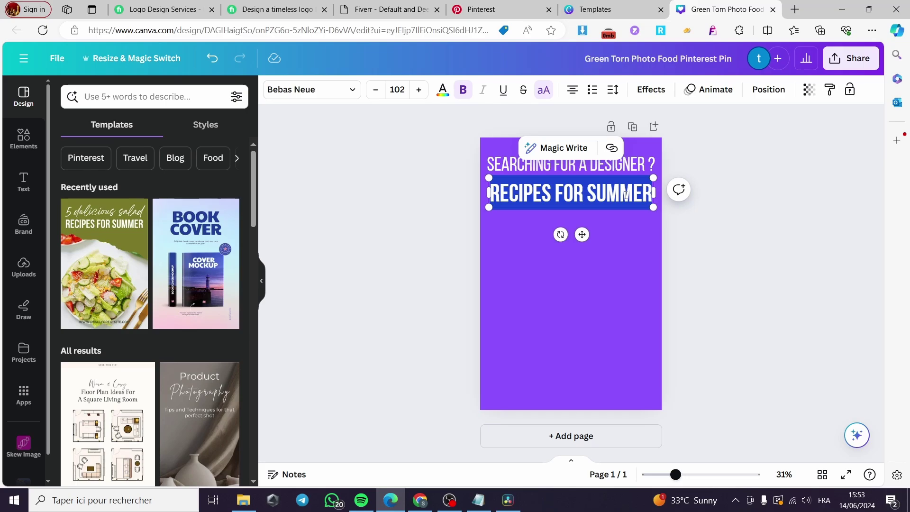
text(DON)
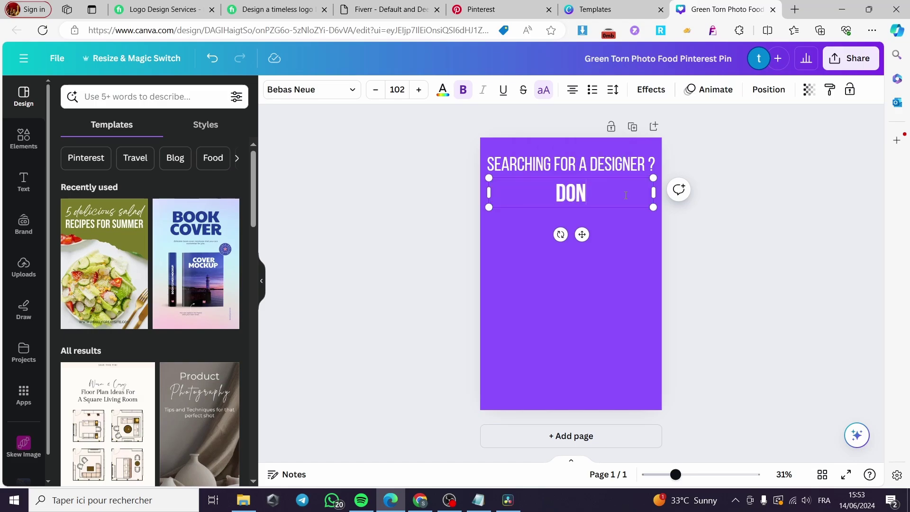
text('T S)
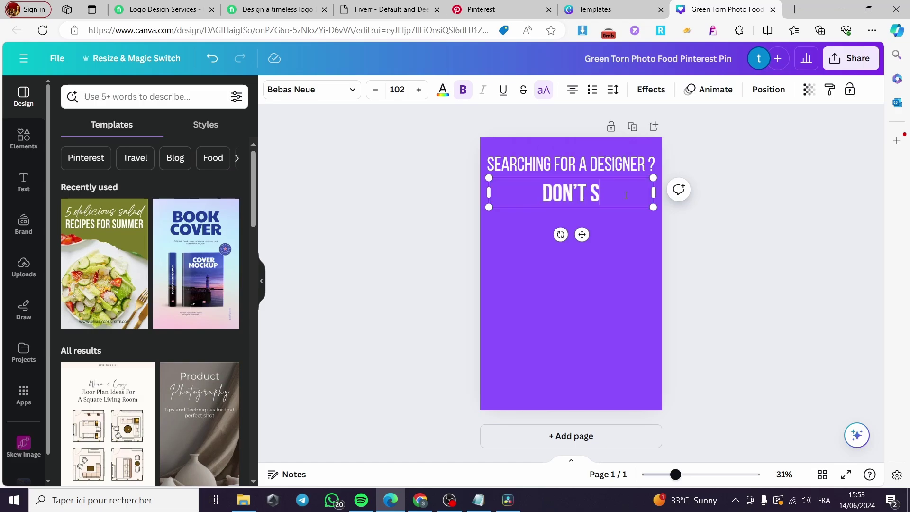
text(EARCH ANW)
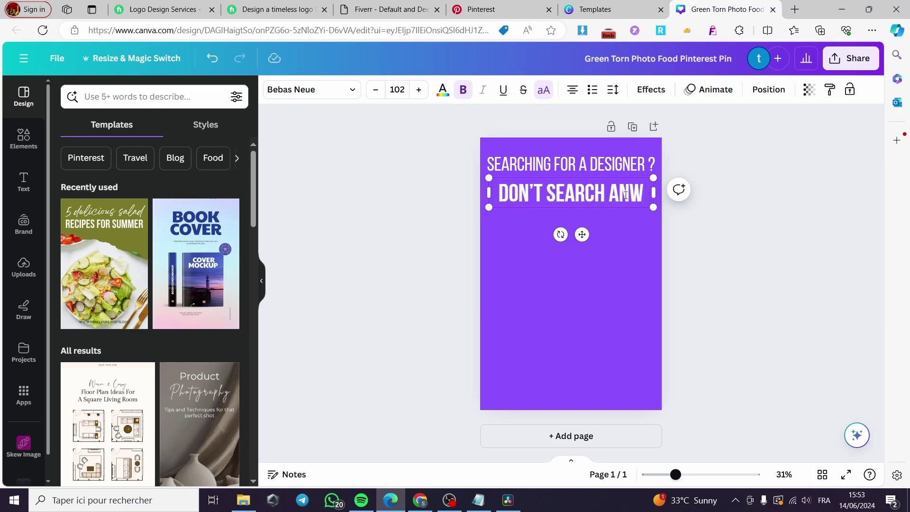
key(BackSpace)
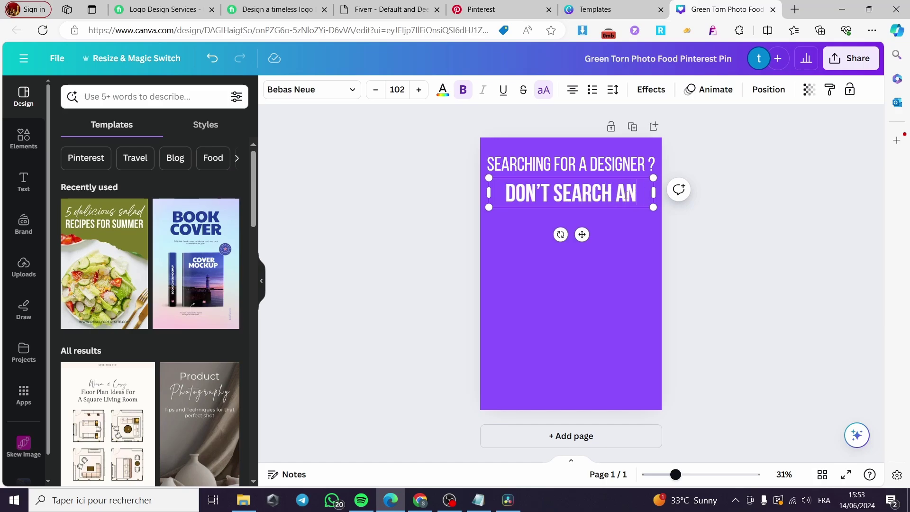
text(YWHERE A)
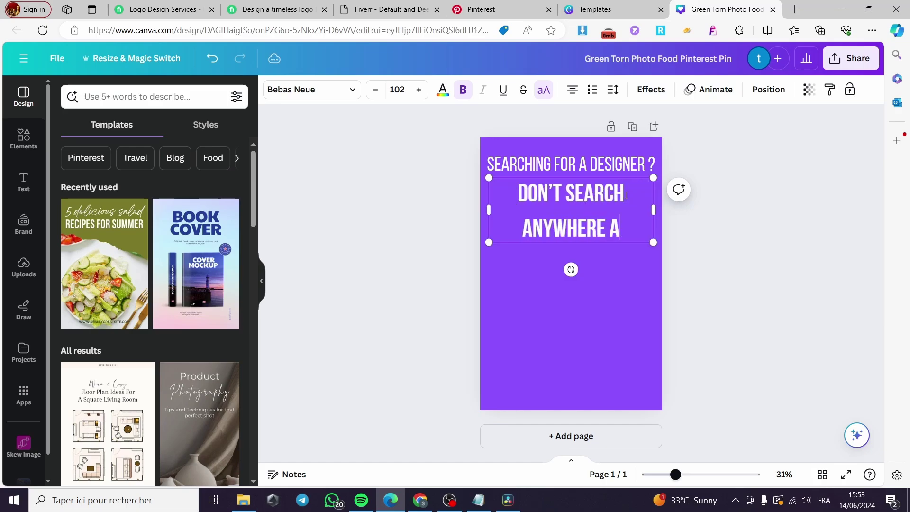
key(BackSpace)
text(ELSE)
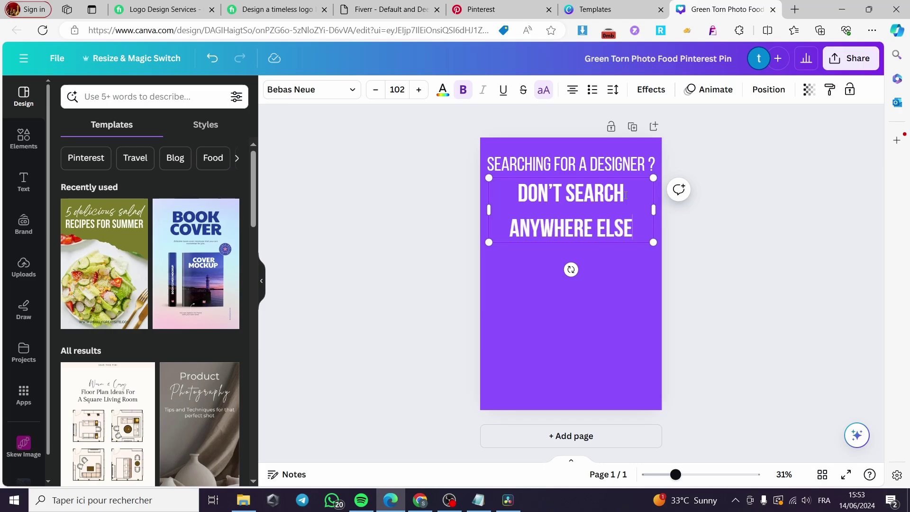
Step: Shrink the "DON'T SEARCH ANYWHERE ELSE" text to about size 46 and center it slightly lower beneath the headline
drag(659, 209, 601, 191)
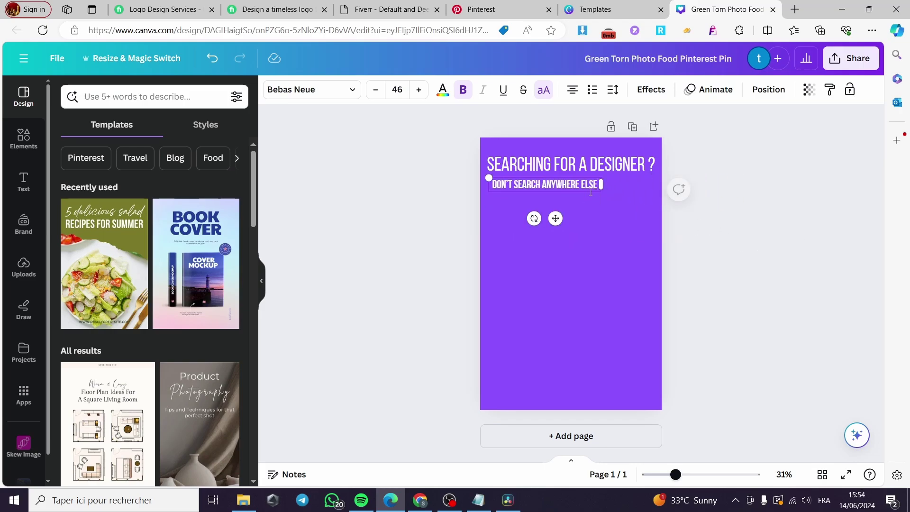
drag(555, 219, 583, 239)
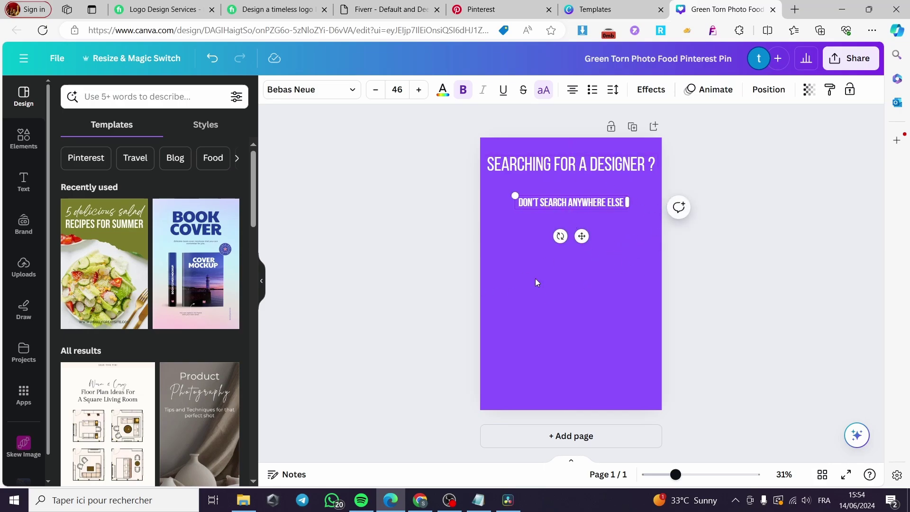
Step: Search the design templates for "design"
click(182, 97)
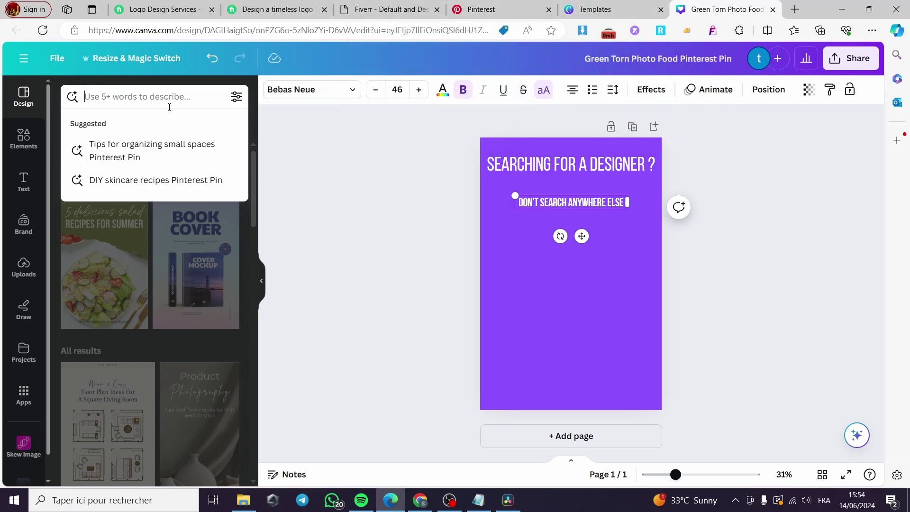
text(de)
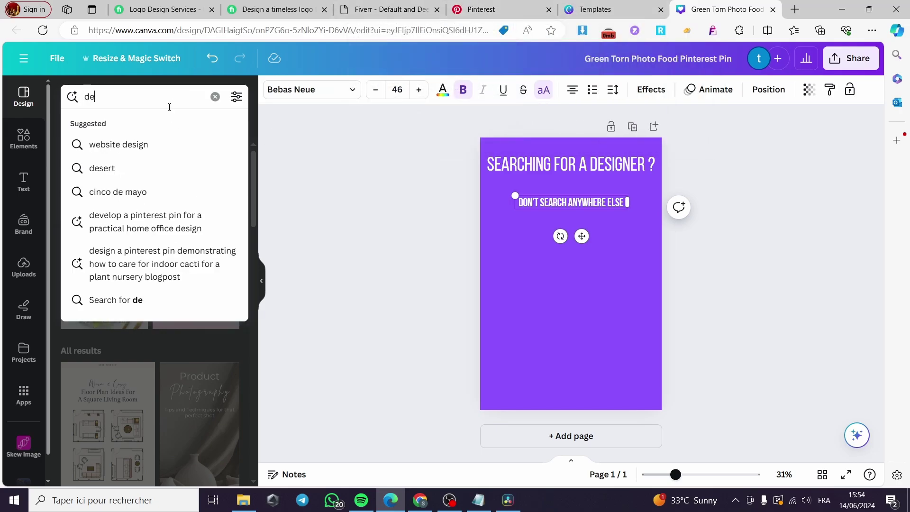
text(si)
text(g)
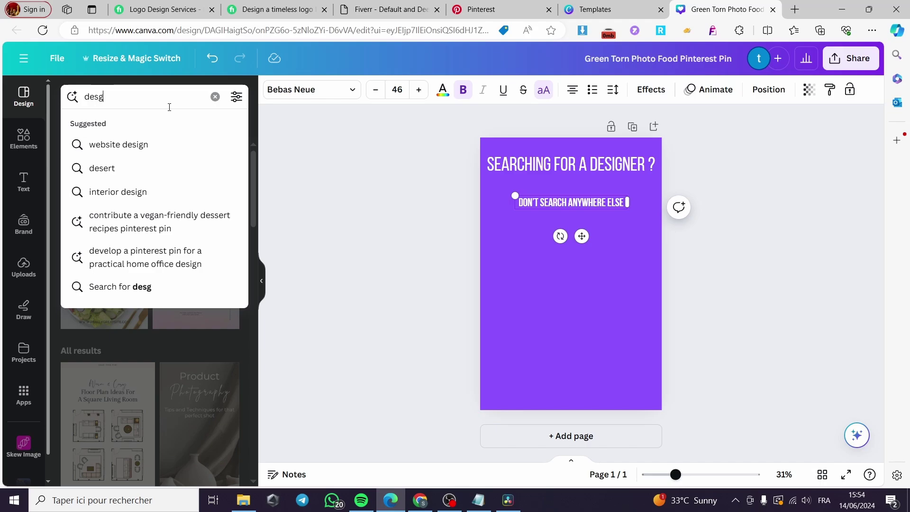
key(BackSpace)
text(ig)
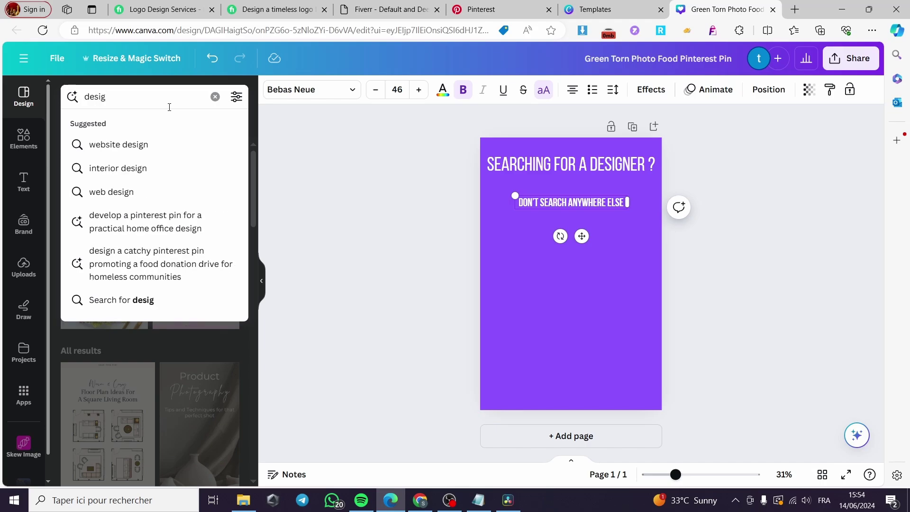
text(n)
key(Return)
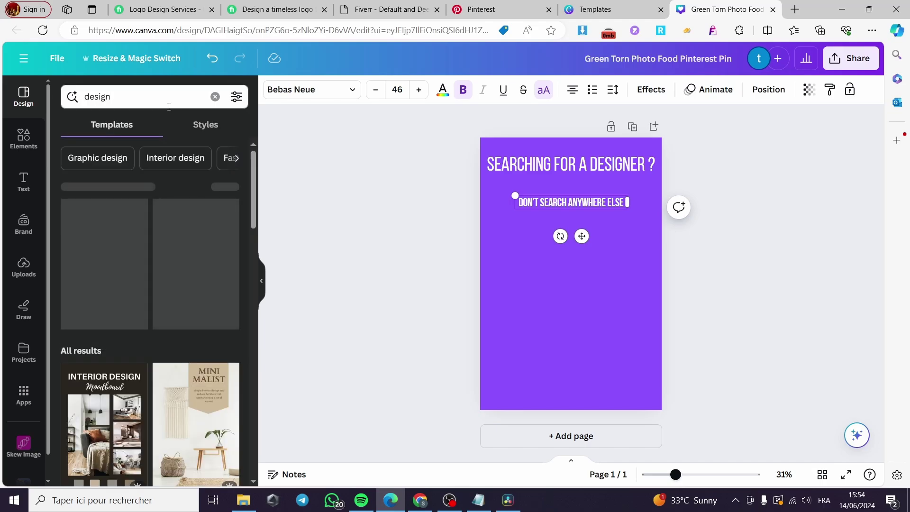
Step: Search the elements library for "design" to find graphics for the pin
click(24, 138)
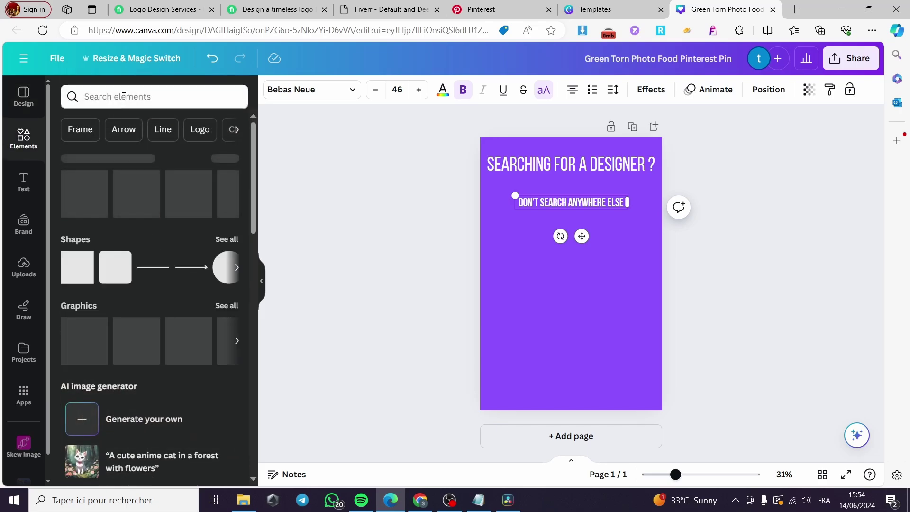
click(124, 96)
text(designe)
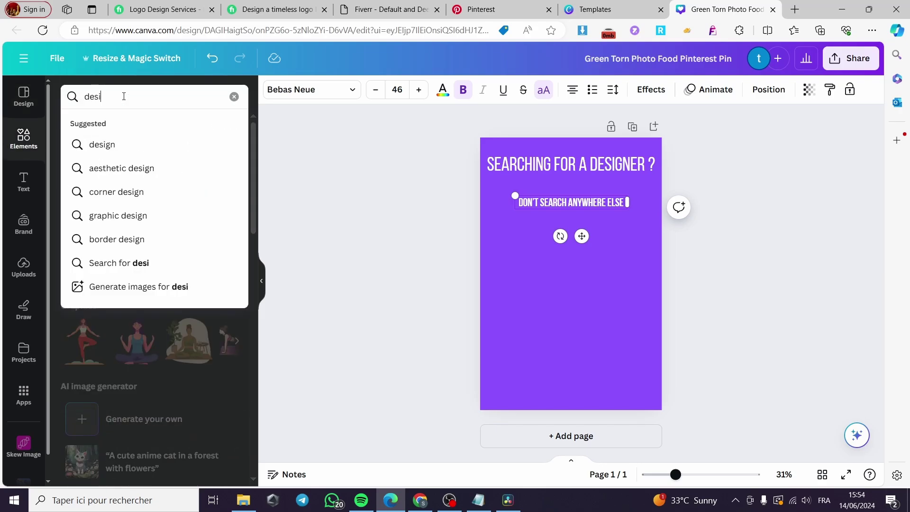
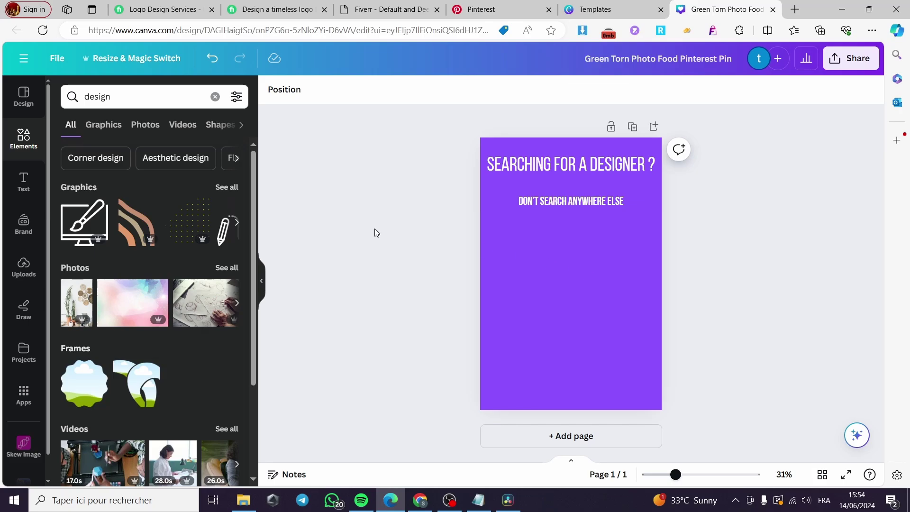
Step: Place the pastel watercolor photo across the pin's full width below the subtitle and browse more design photos
click(140, 303)
mouse_move(611, 304)
mouse_down()
mouse_move(613, 315)
mouse_move(592, 295)
mouse_move(657, 350)
mouse_move(666, 342)
mouse_move(605, 314)
mouse_up()
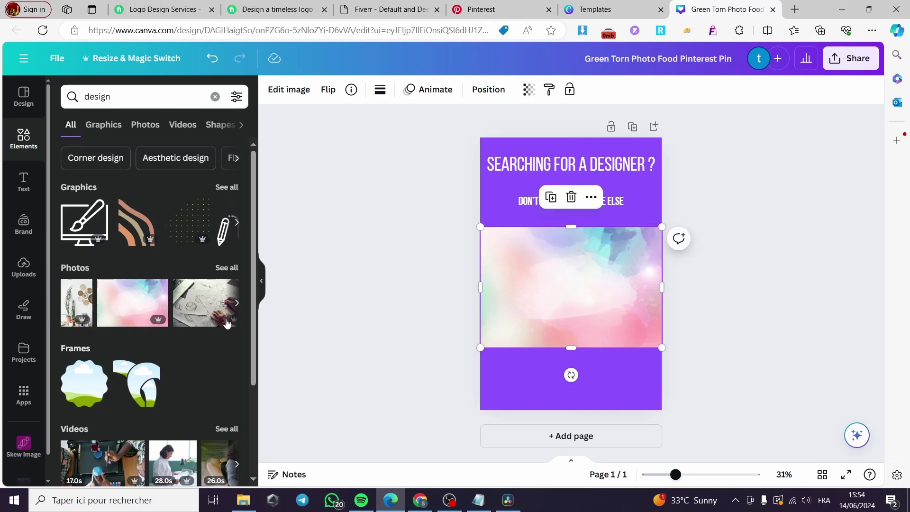
click(237, 273)
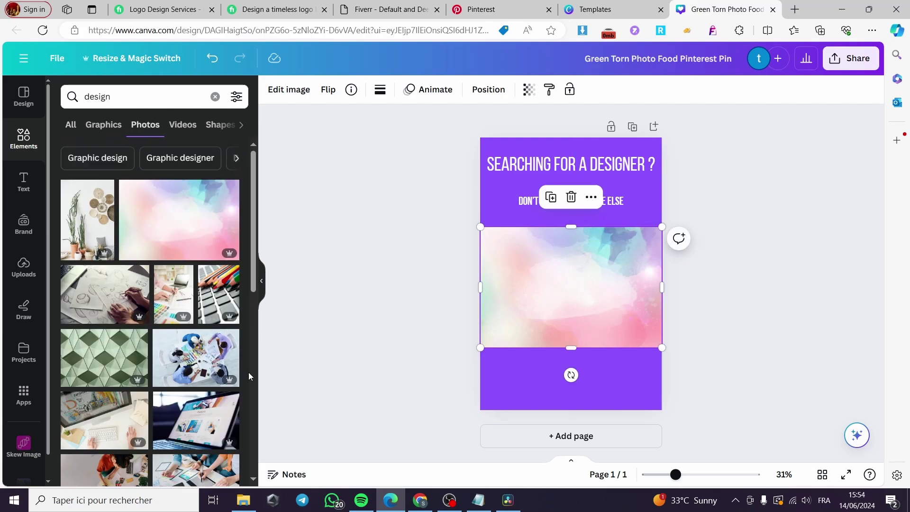
scroll(215, 379, down, 4)
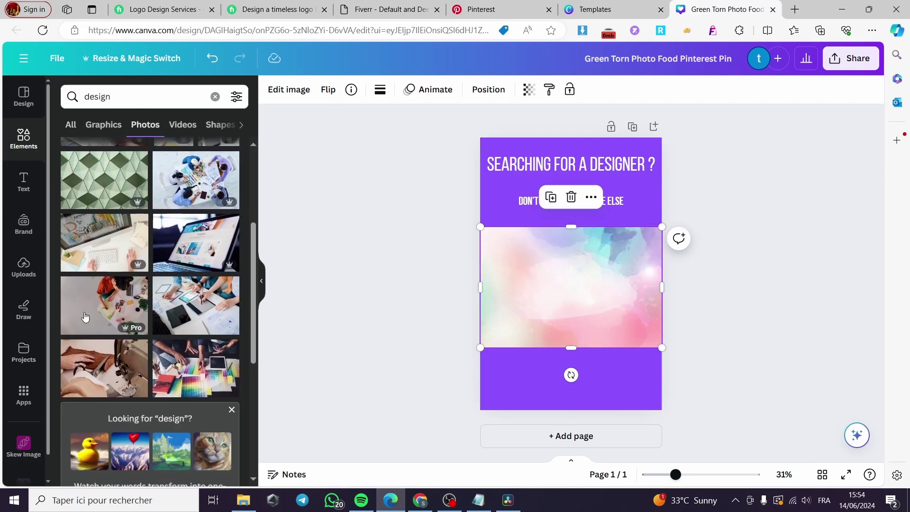
Step: Add the two-designers illustration and the pen-and-color-wheel graphic, small, in the lower left and lower right corners of the photo
click(103, 124)
scroll(225, 274, down, 2)
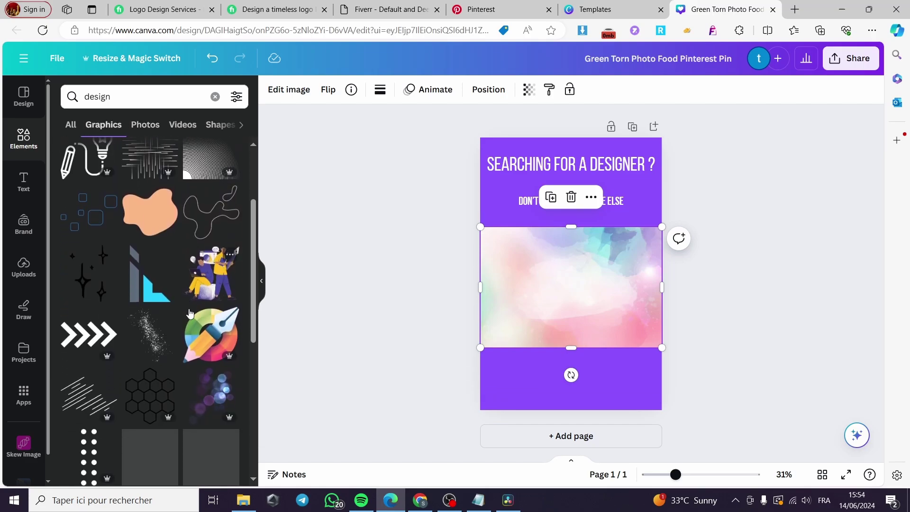
click(225, 275)
drag(564, 284, 501, 332)
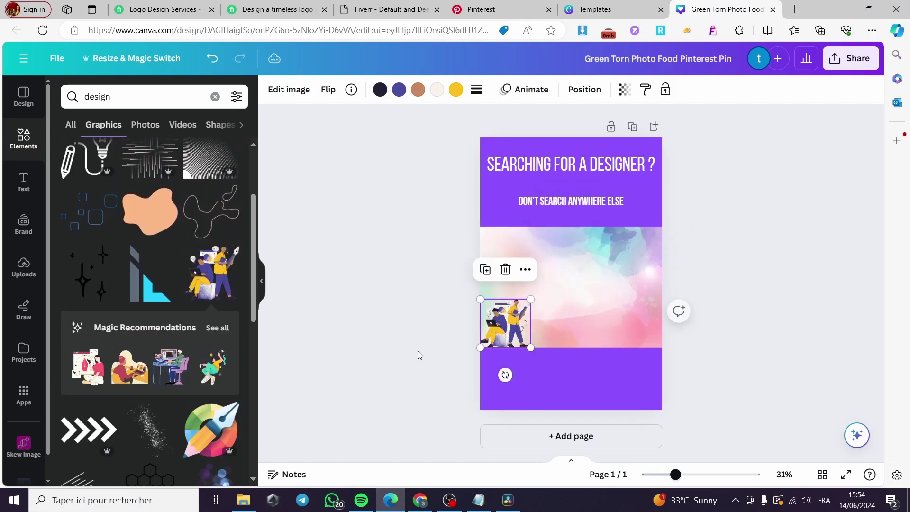
click(201, 433)
drag(612, 311, 639, 333)
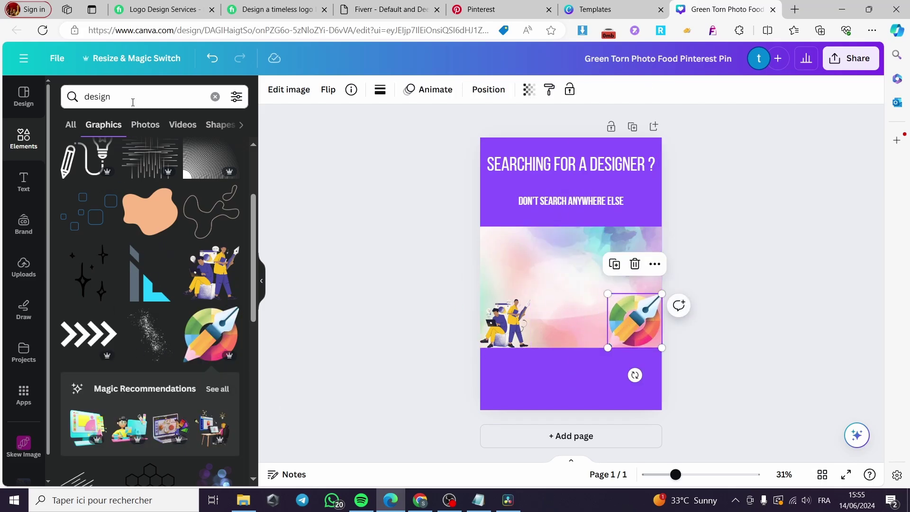
Step: Search the graphics for "photoshop" and place the blue PSD Ps icon, reduced, in the photo's upper left corner
click(72, 99)
key(BackSpace)
text(p)
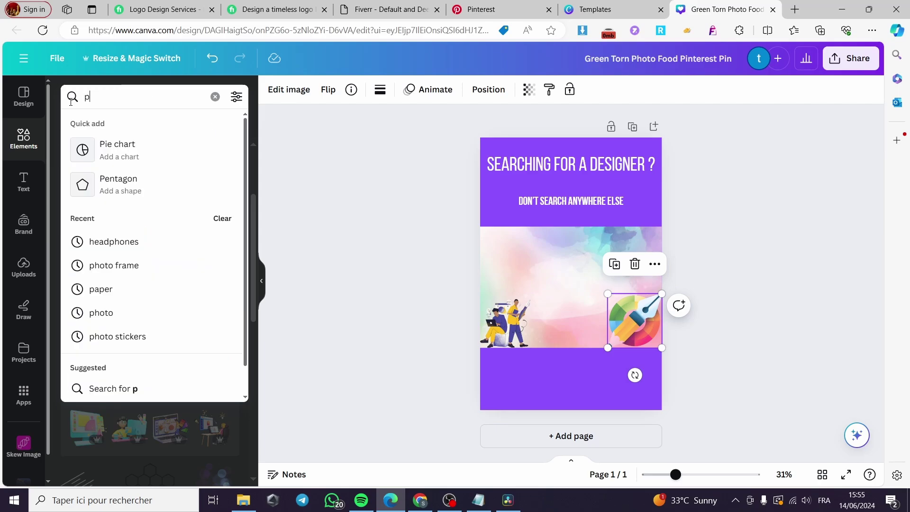
text(hotosh)
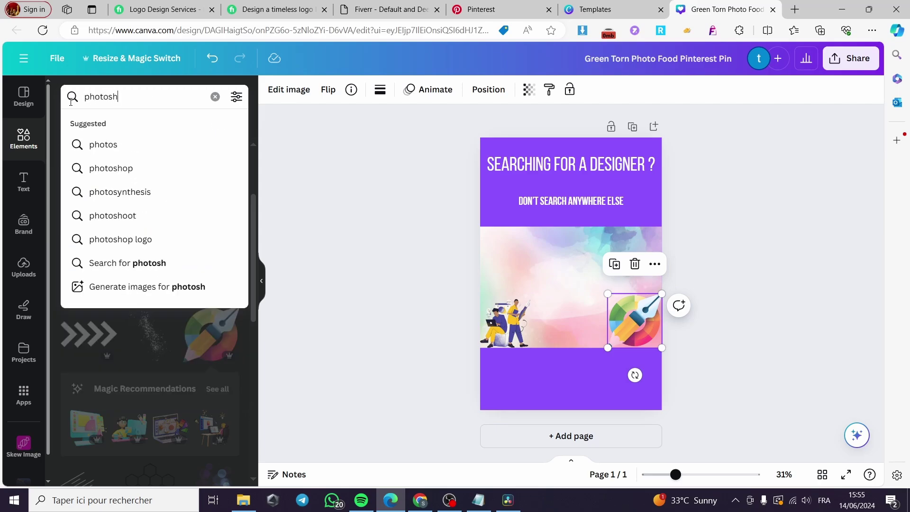
text(op)
key(Return)
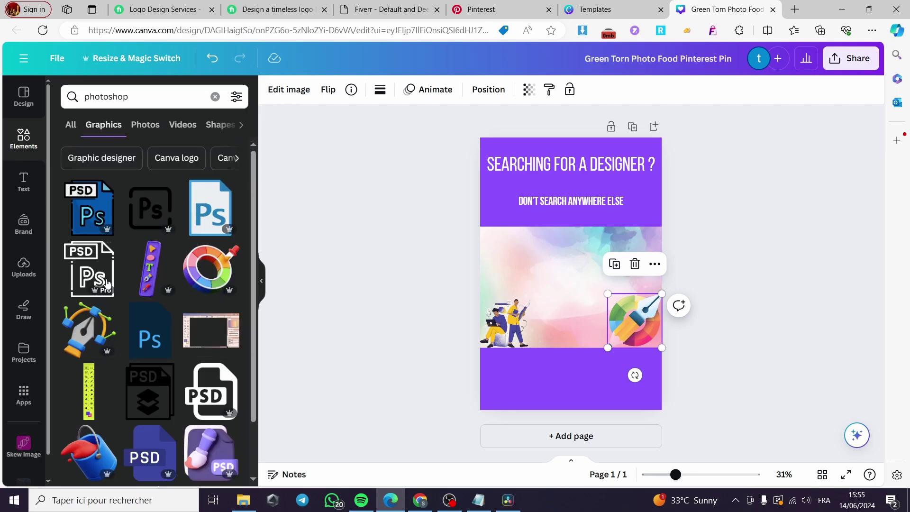
click(103, 234)
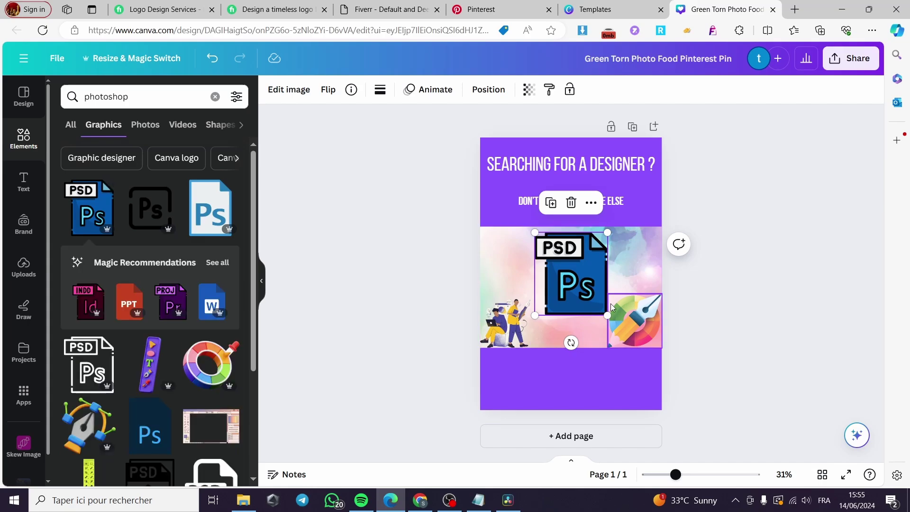
drag(609, 308, 502, 261)
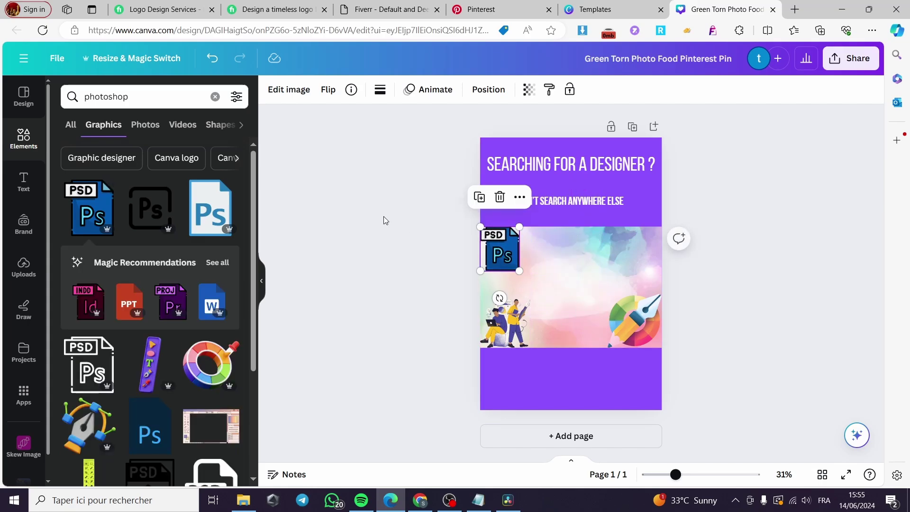
Step: Search the graphics for "illustrator" and place the orange Ai icon, reduced, in the photo's upper right corner
click(73, 94)
text(illus)
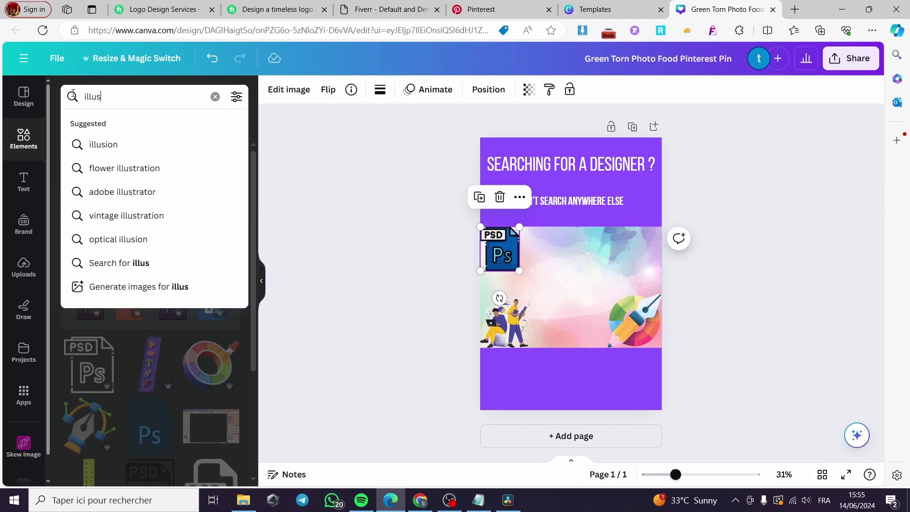
text(tar)
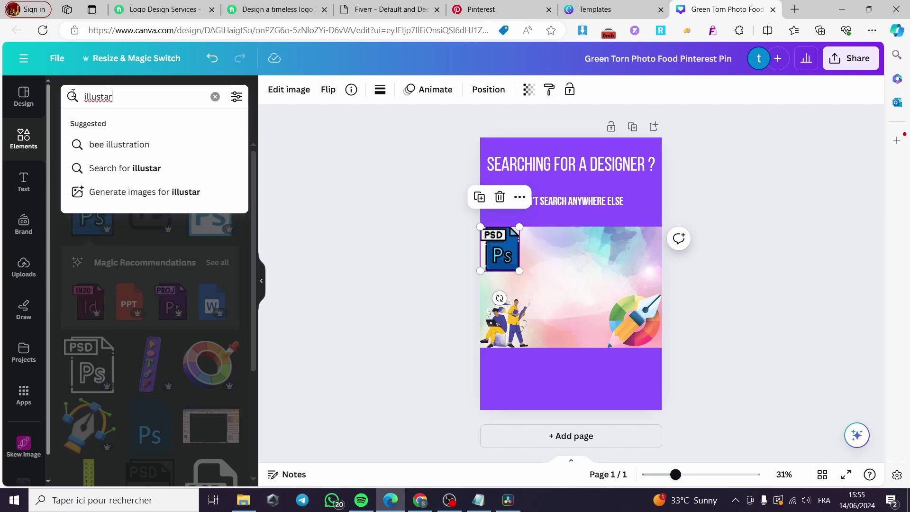
key(BackSpace)
key(BackSpace)
text(rator)
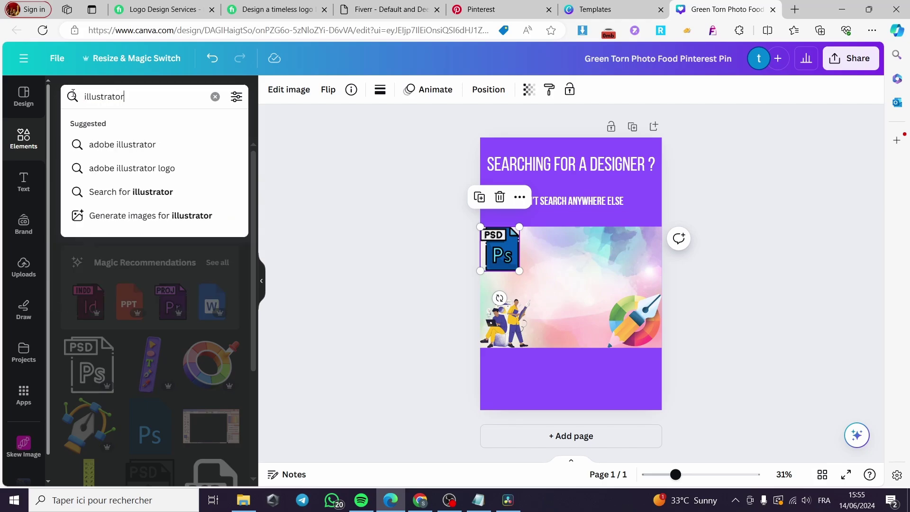
key(Return)
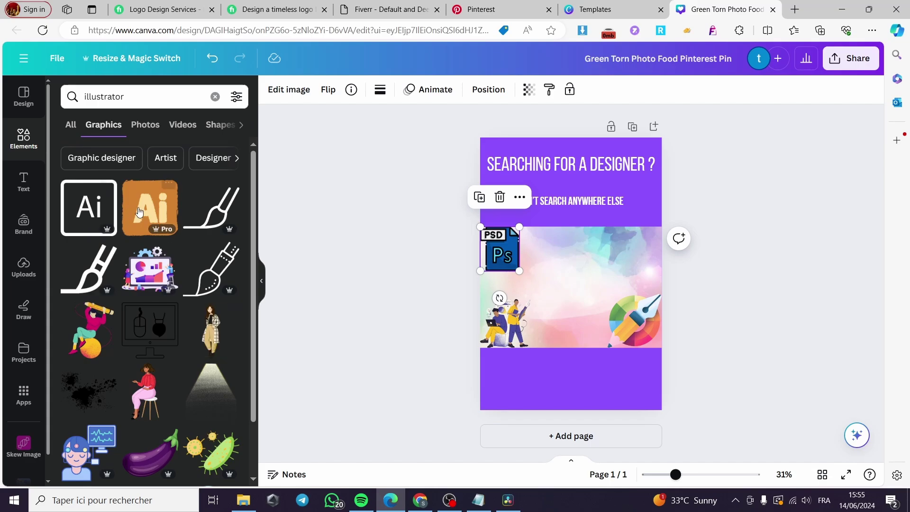
click(150, 208)
drag(607, 310, 644, 257)
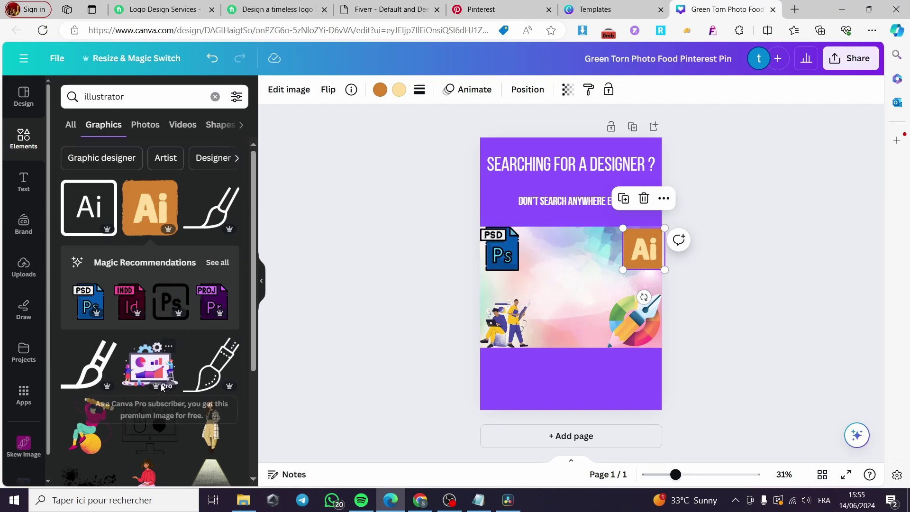
Step: Add the illustration of the person holding a pencil on an orange ball to the middle of the photo
scroll(88, 424, down, 3)
click(88, 308)
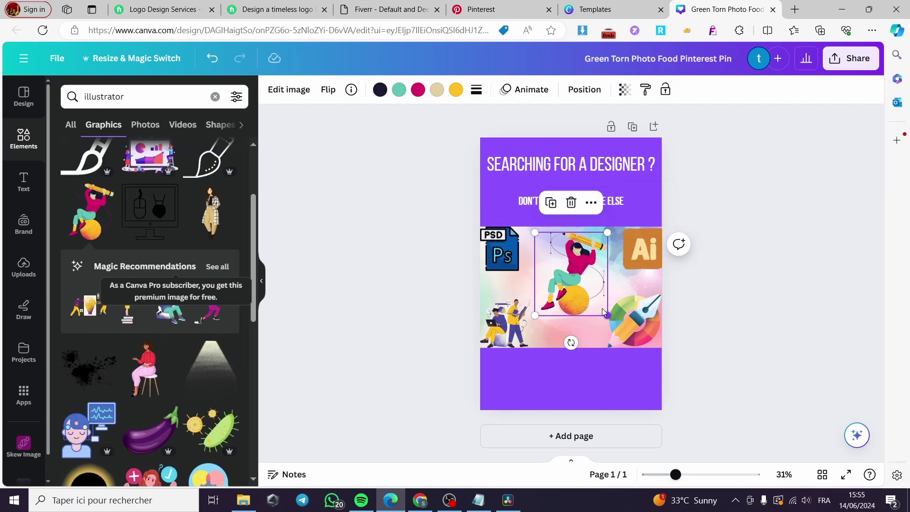
click(605, 389)
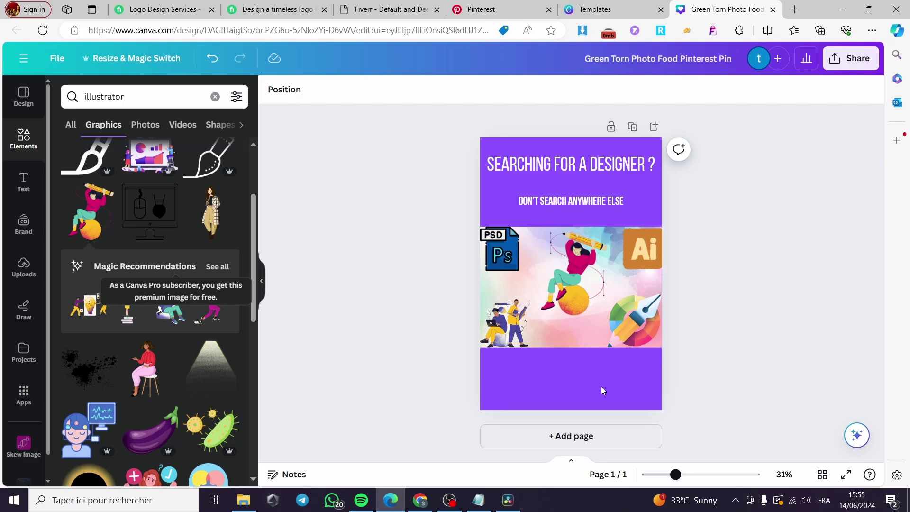
Step: Add a heading to the pin that reads "Link here"
click(24, 181)
click(128, 238)
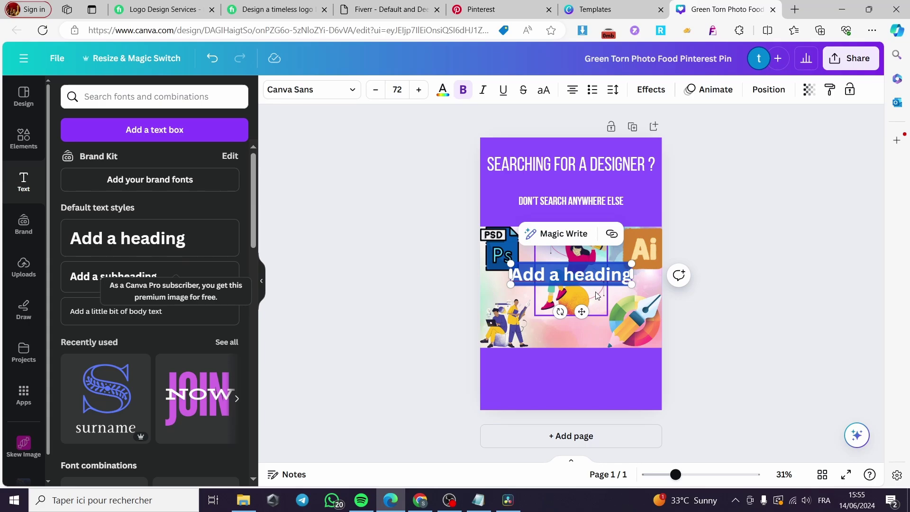
text(H)
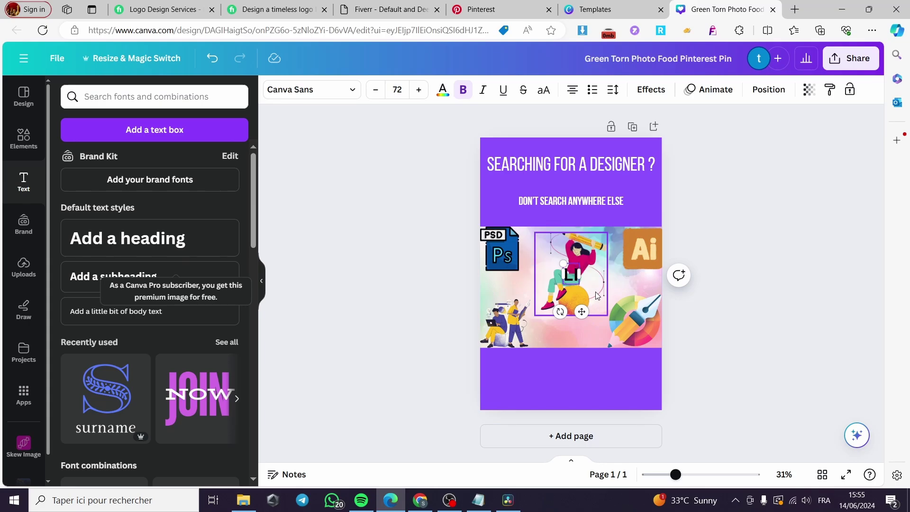
text(ink)
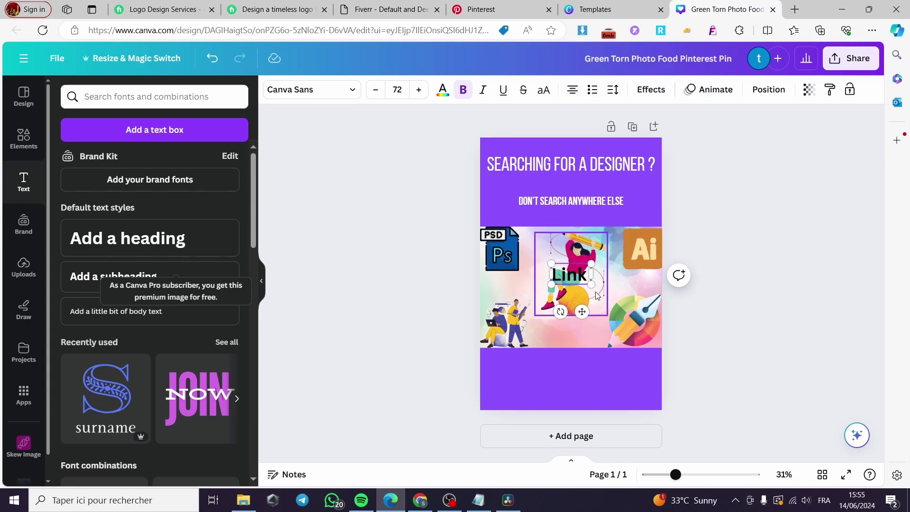
text( here)
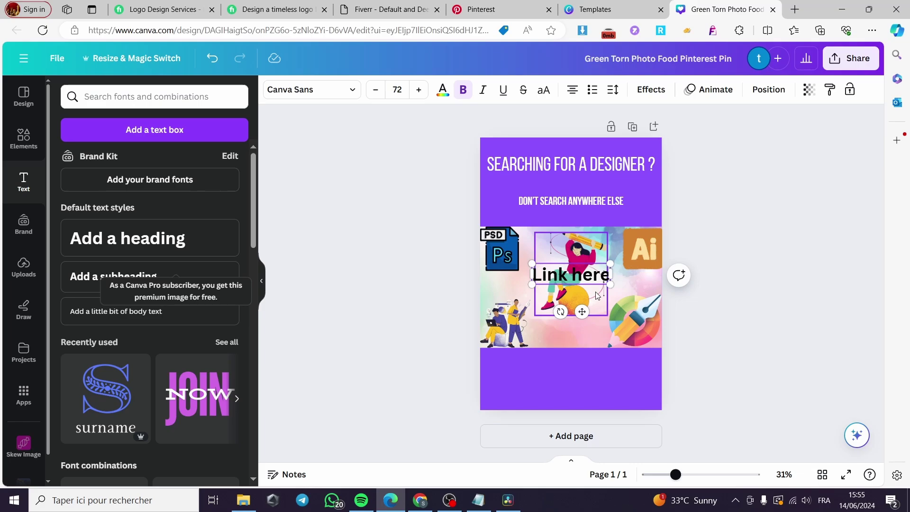
Step: Color the "Link here" heading white and move it onto the purple area beneath the photo
double_click(611, 281)
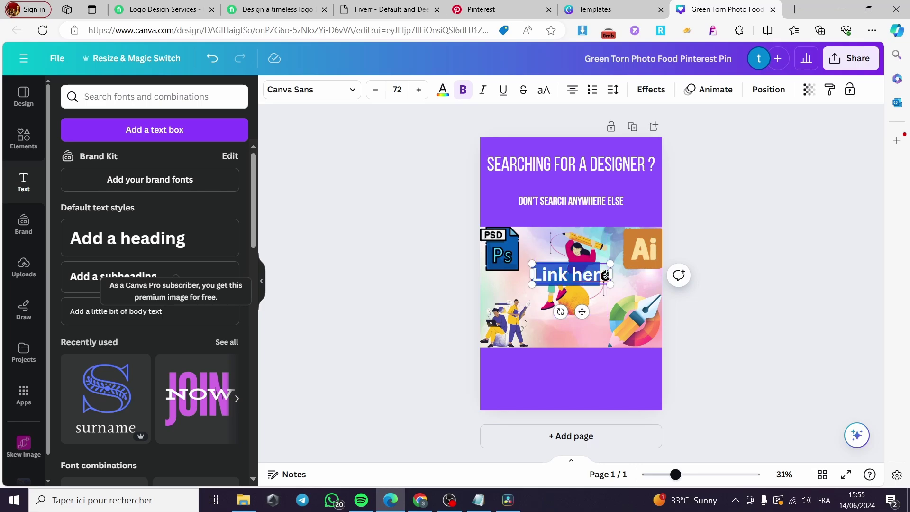
drag(604, 282, 607, 276)
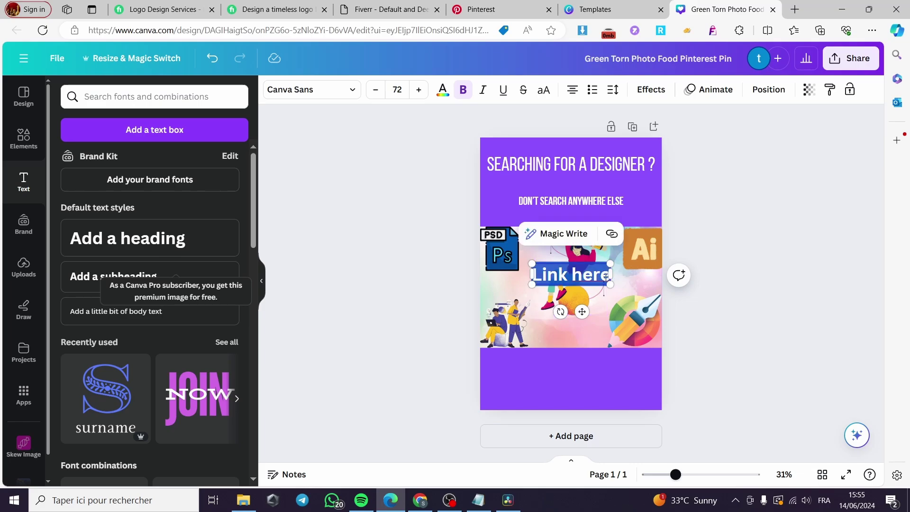
click(442, 89)
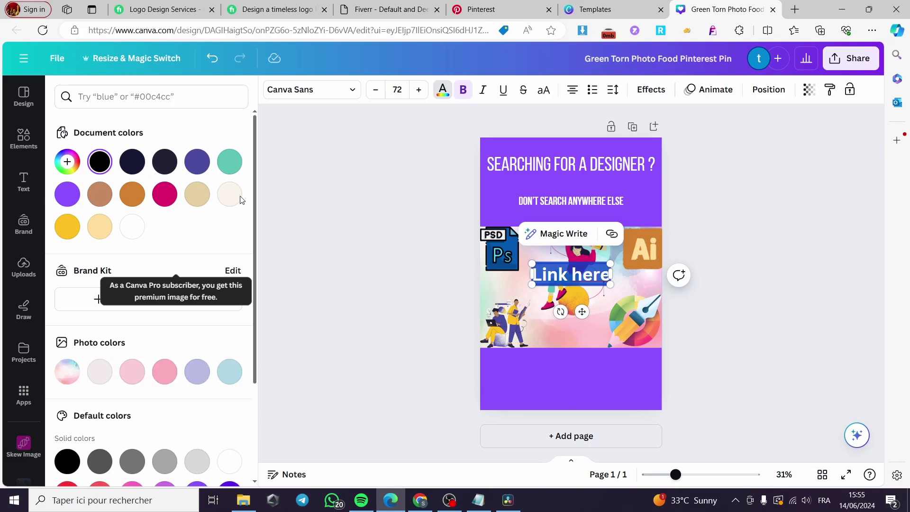
click(137, 231)
key(Escape)
drag(579, 279, 575, 383)
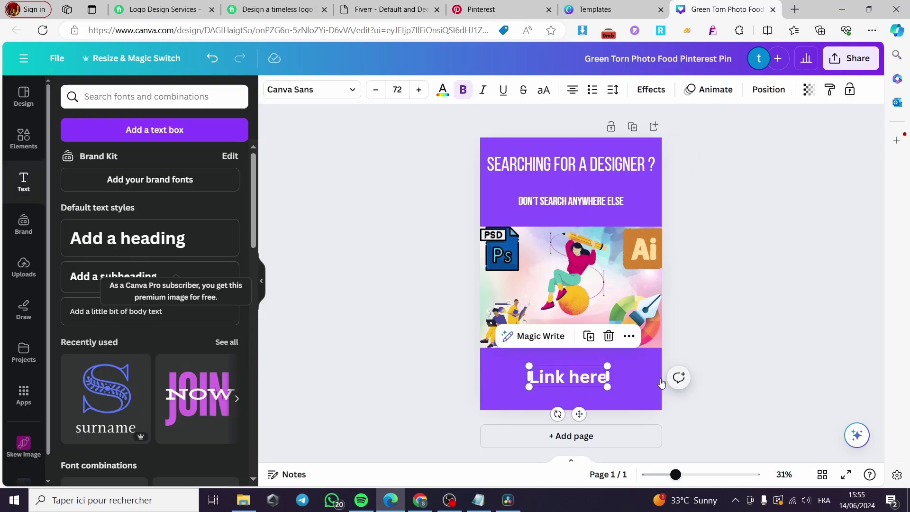
Step: Change the font of the "Link here" heading to Cubao Narrow
double_click(590, 377)
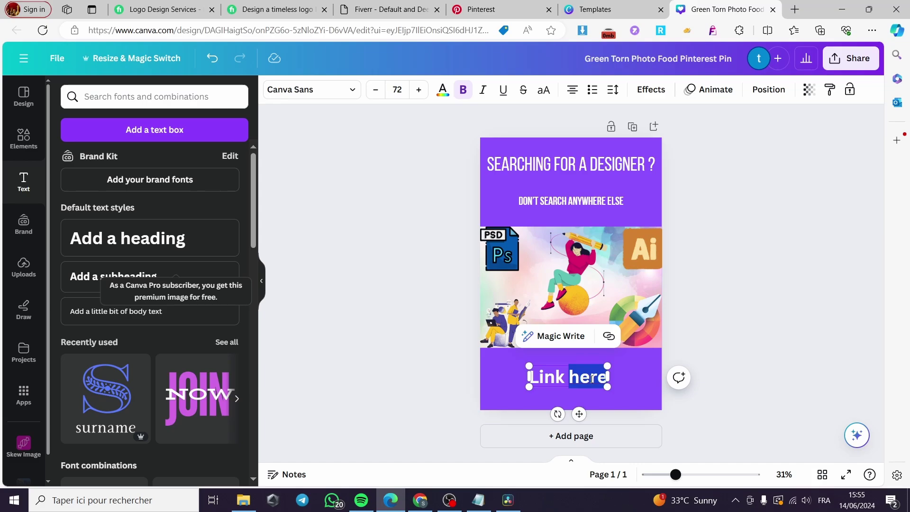
key(ctrl+a)
click(312, 90)
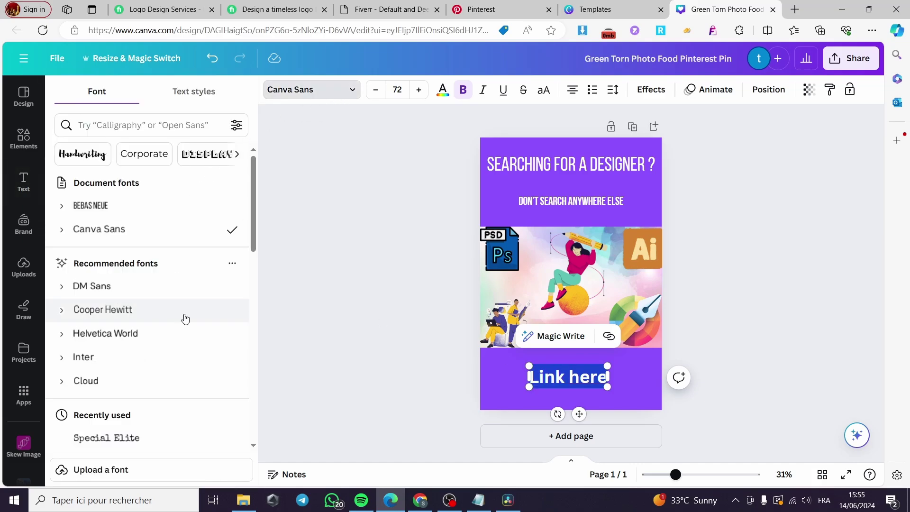
scroll(185, 318, down, 5)
click(135, 253)
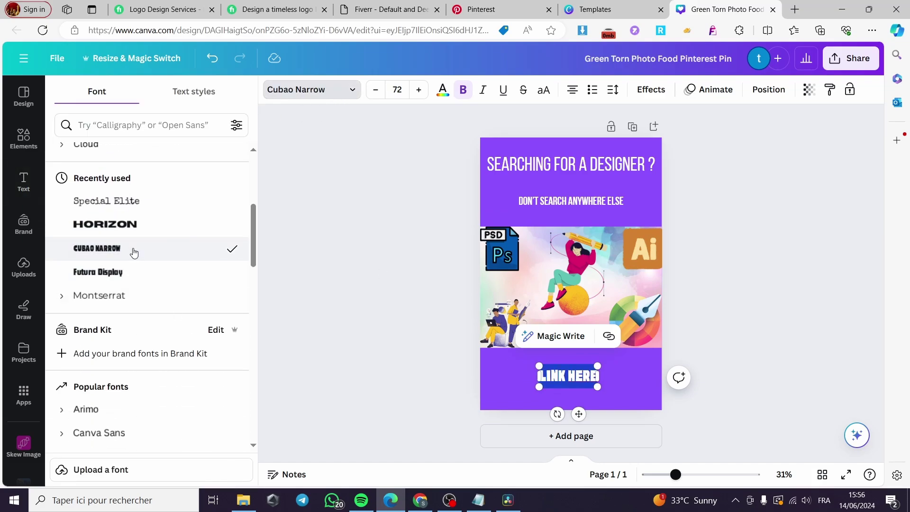
click(700, 337)
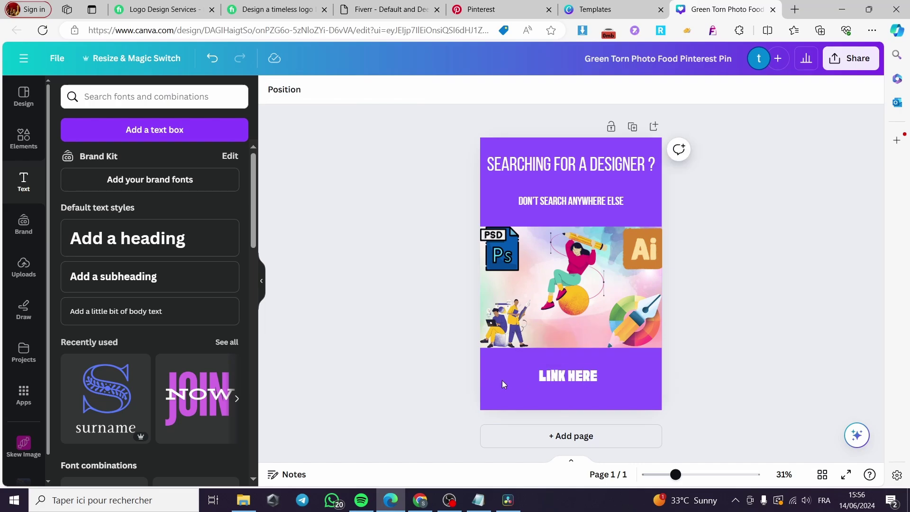
Step: Search the graphics for "arrow" and place the thick curved white arrow, reduced, so it points at the end of "LINK HERE"
click(22, 138)
click(183, 102)
key(ctrl+a)
text(arrow)
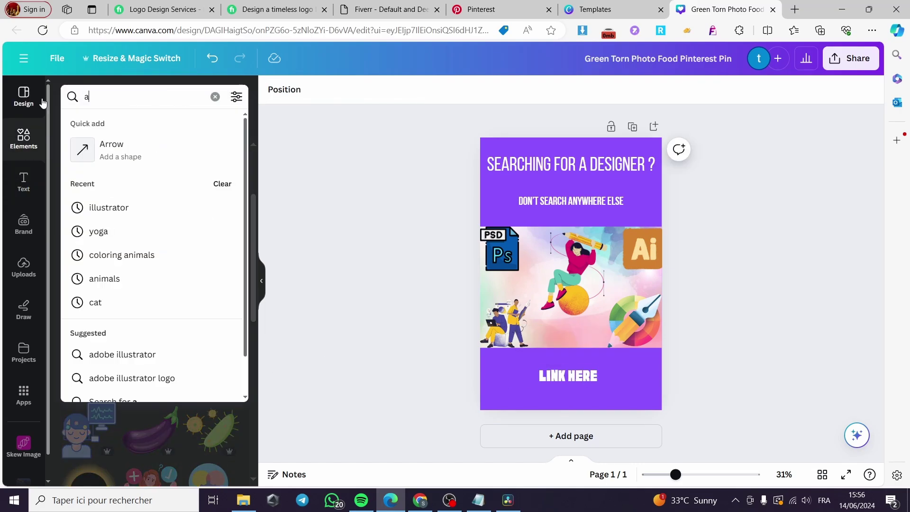
key(Return)
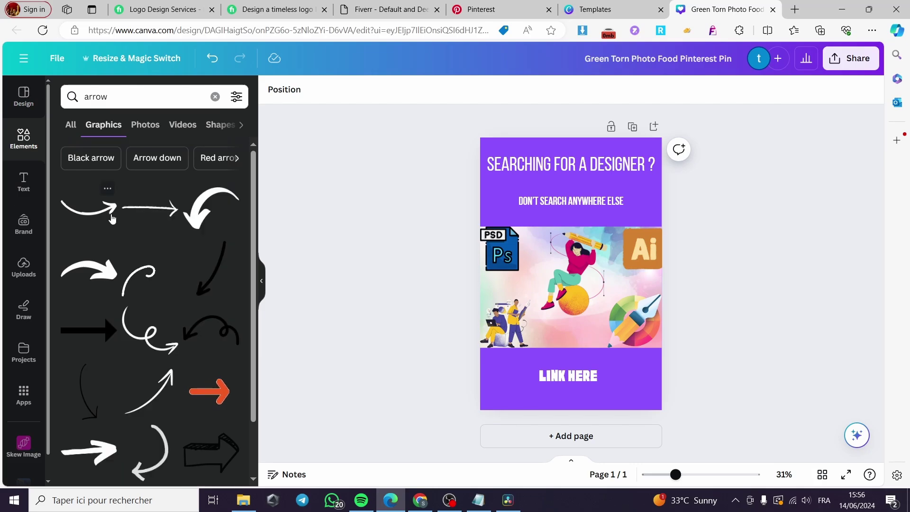
click(211, 209)
drag(571, 275, 606, 361)
click(626, 363)
click(600, 358)
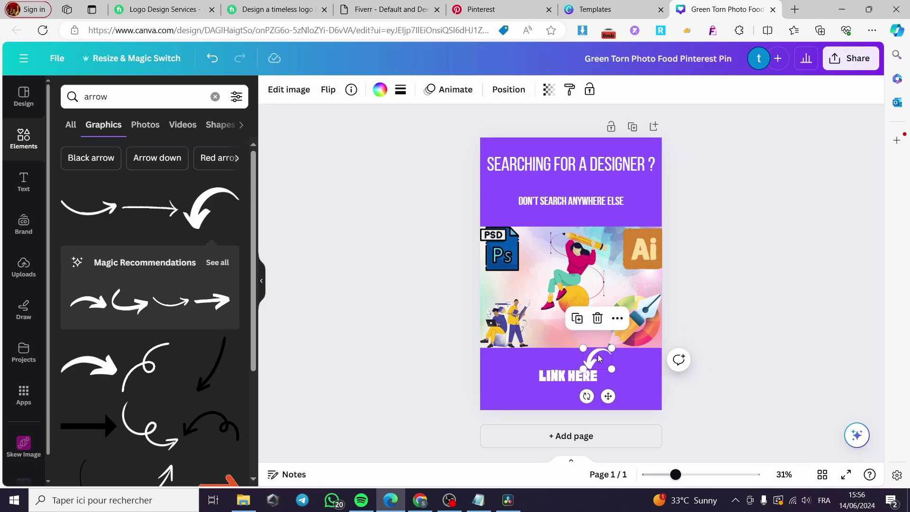
Step: Recolor the curved arrow with the magenta document color
click(380, 90)
click(132, 194)
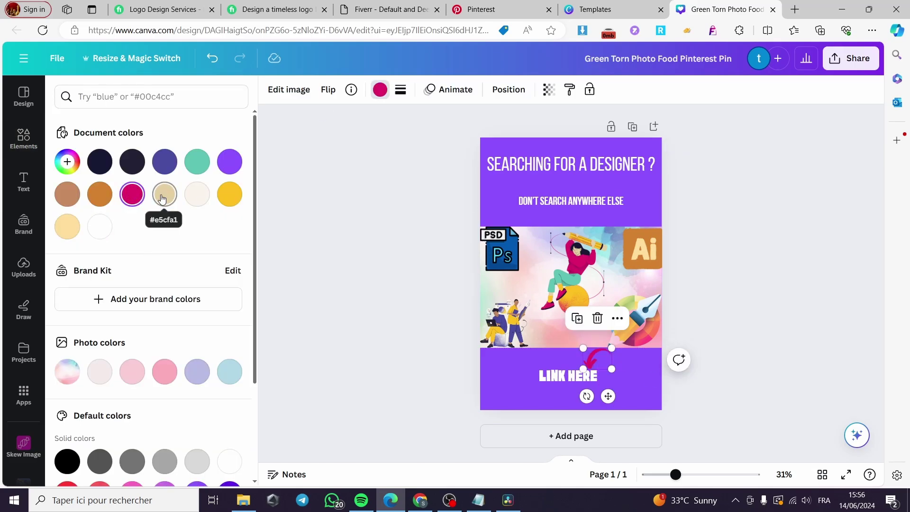
click(734, 303)
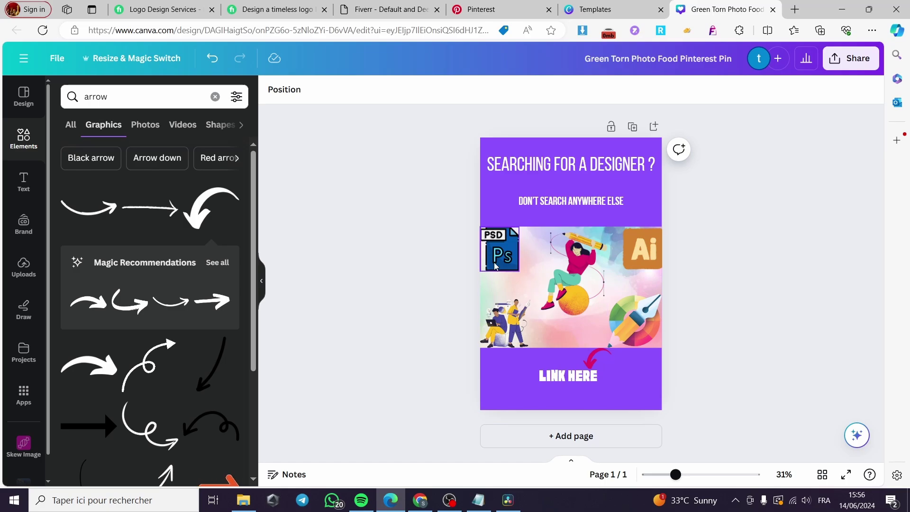
Step: Download the finished pin design as a PNG at size 1
click(855, 59)
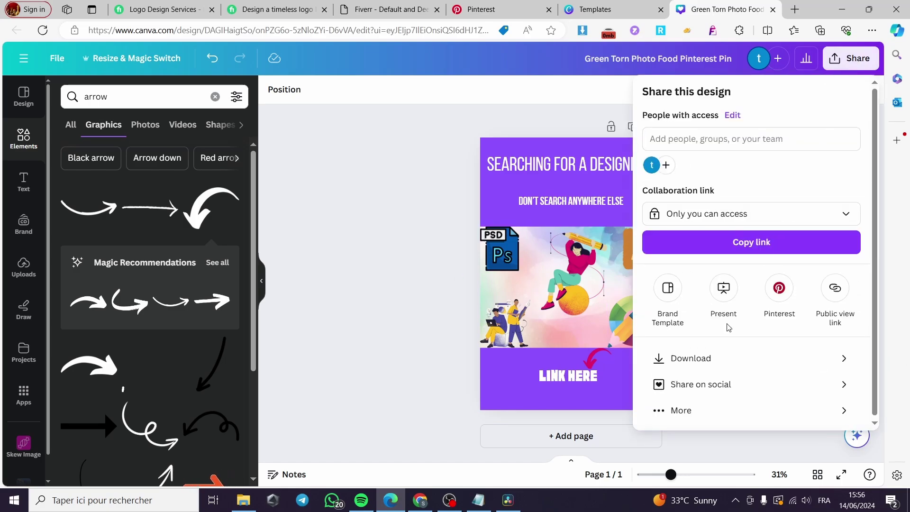
click(708, 360)
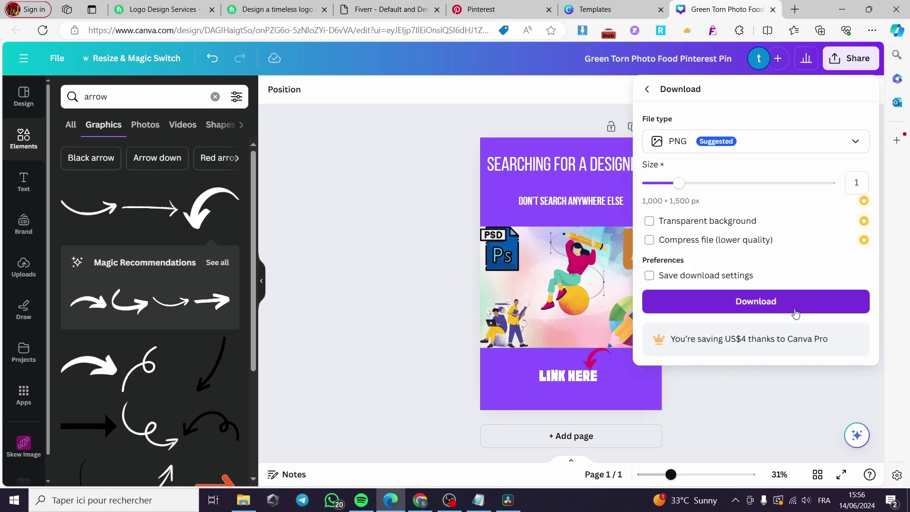
click(792, 305)
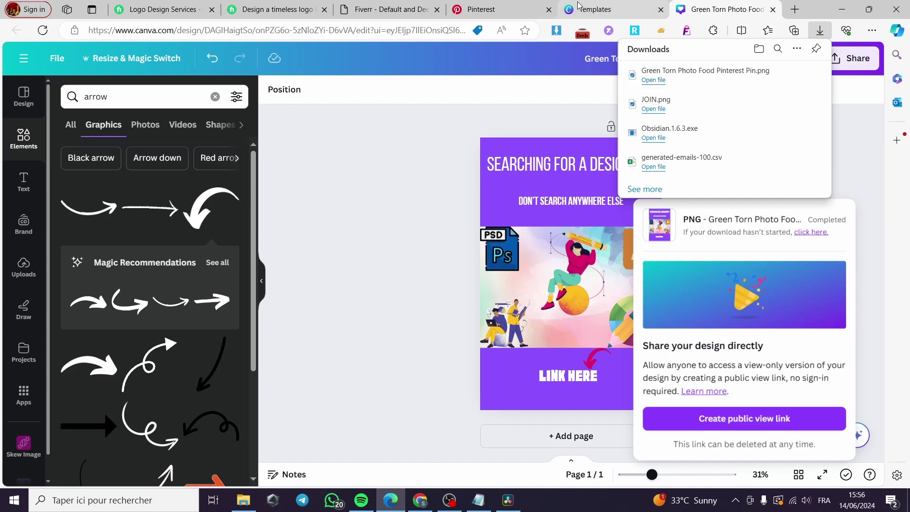
Step: Switch to Pinterest and upload "Green Torn Photo Food Pinterest Pin" from the Téléchargements folder as the new pin's image
click(497, 9)
click(351, 268)
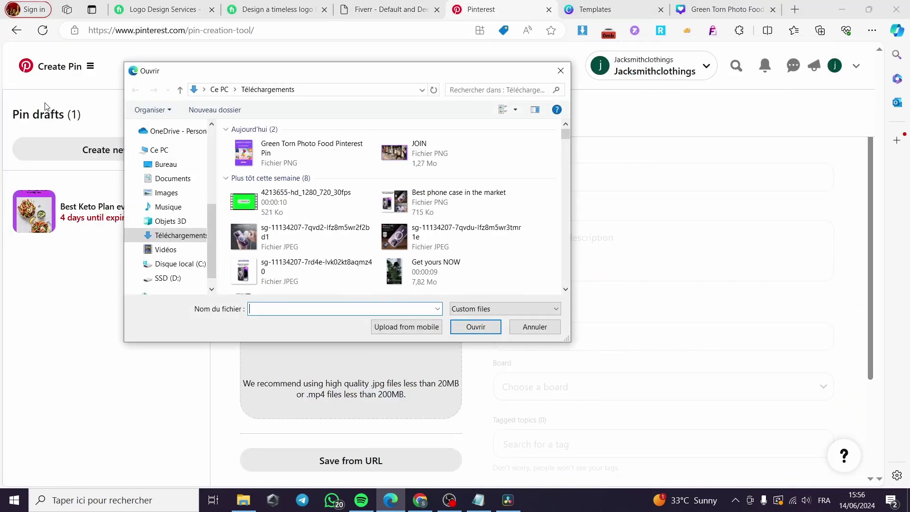
double_click(306, 161)
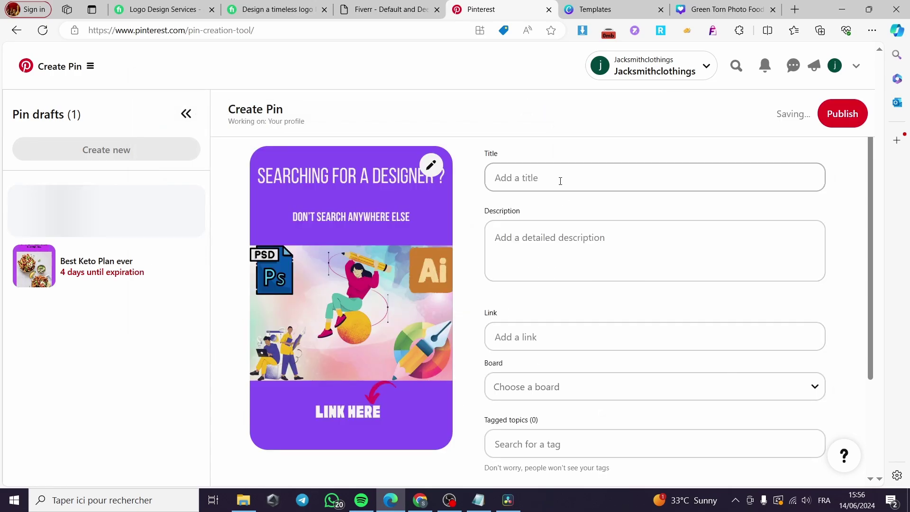
Step: Enter "Professional Designer for Hire." as the pin's title
click(561, 181)
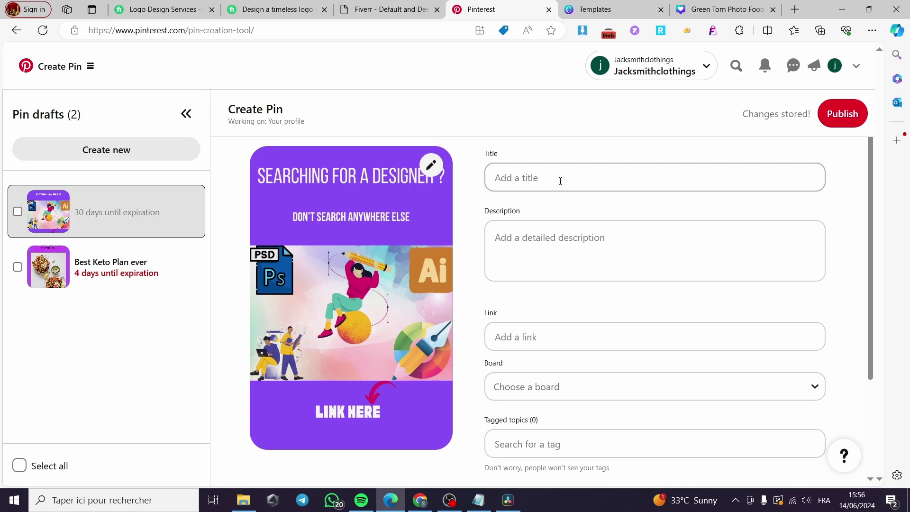
click(560, 181)
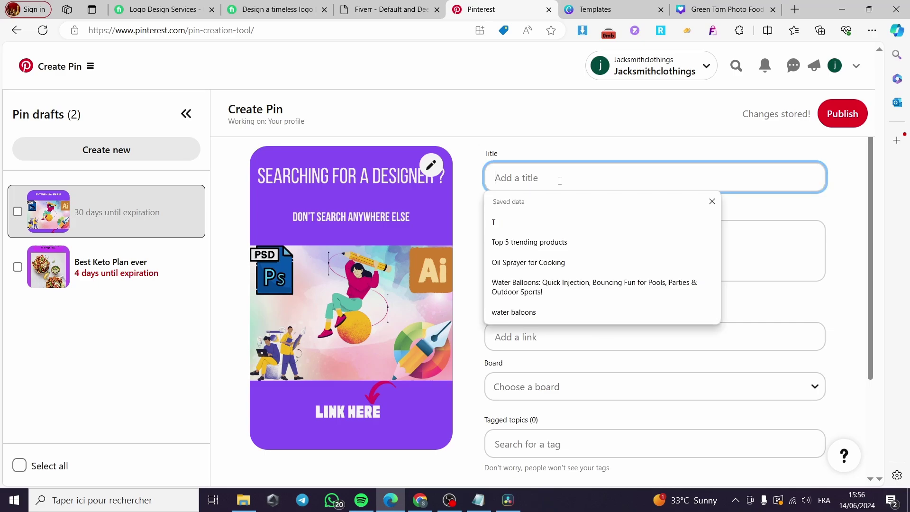
text(Pr)
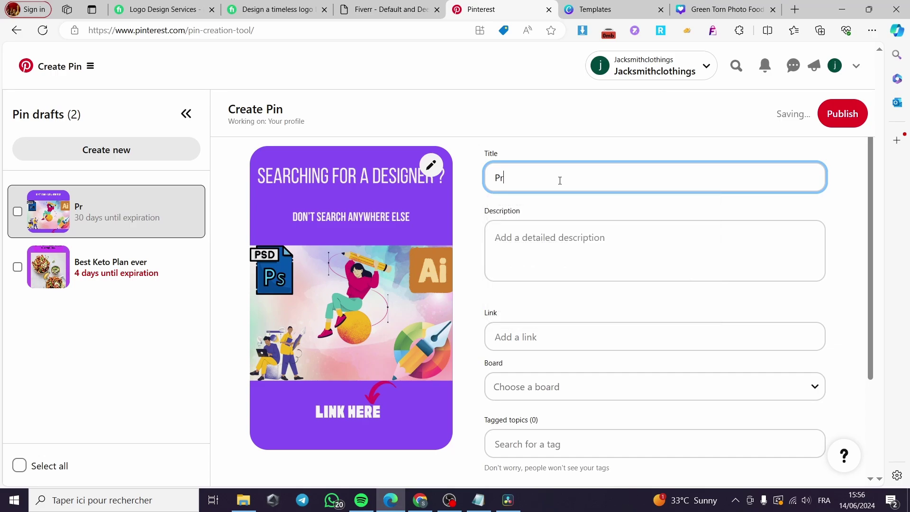
text(ofessional Designer for)
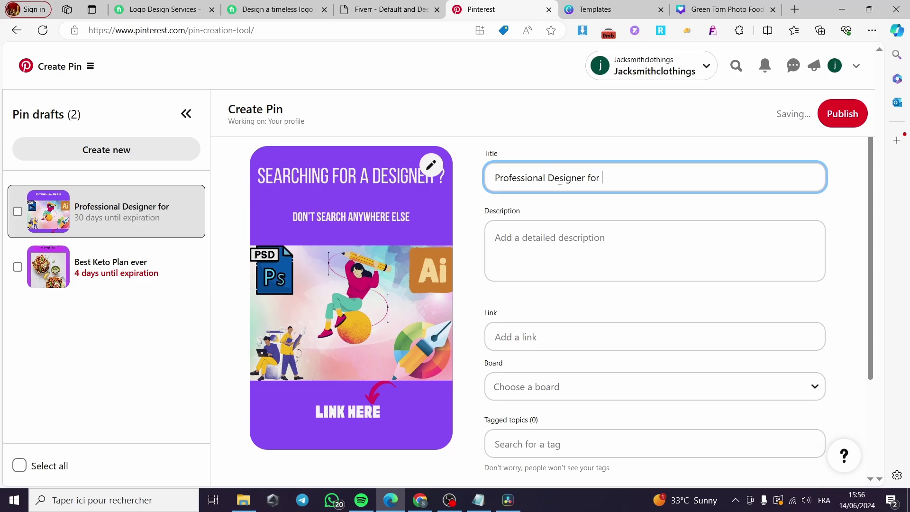
text(Hire.)
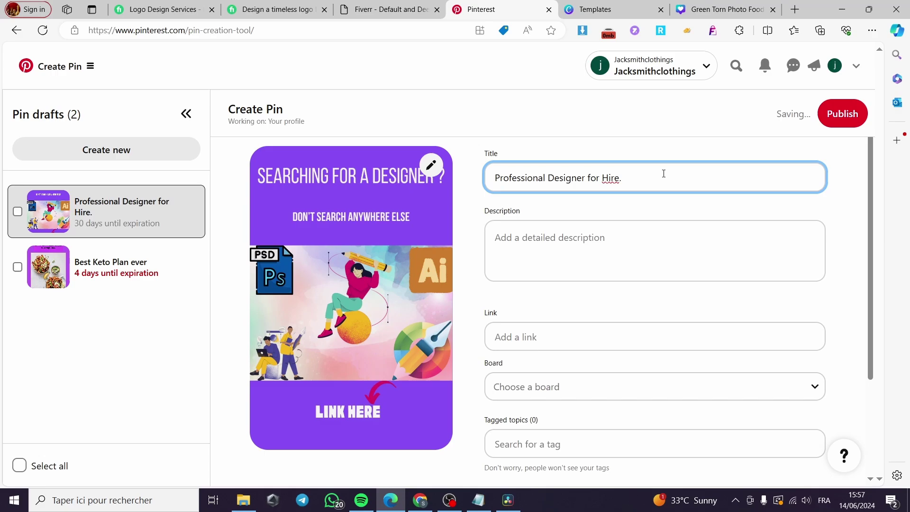
Step: Copy the pin's title text into its description
drag(664, 174, 428, 180)
key(ctrl+c)
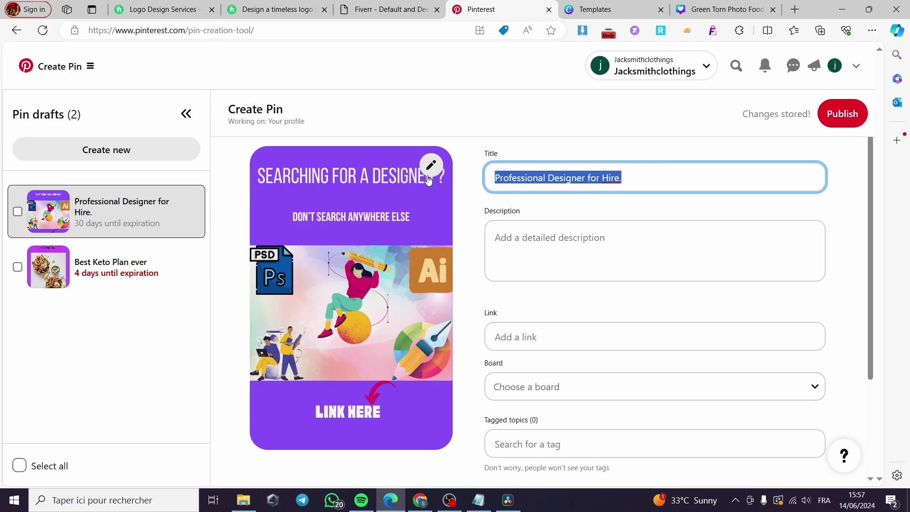
click(557, 250)
key(ctrl+v)
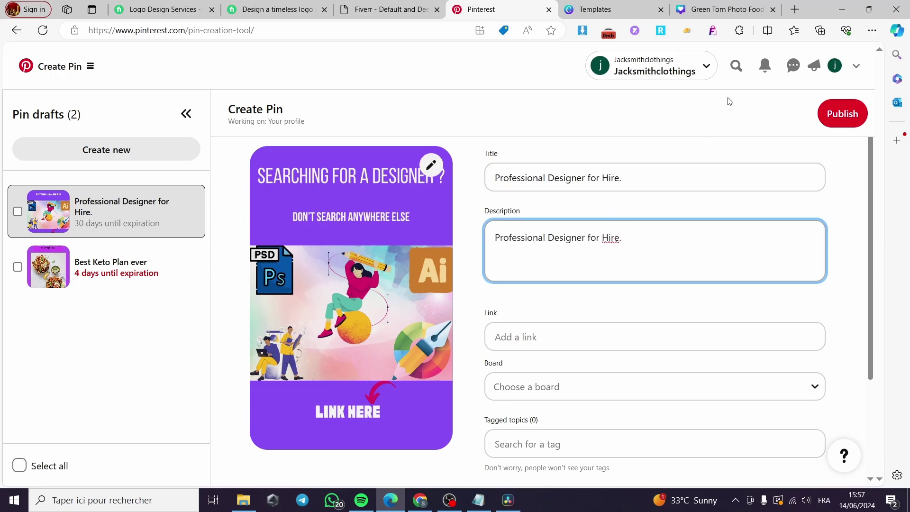
Step: Search Google for "link shortener" in a new browser tab and open the shorturl.at URL Shortener site
click(796, 10)
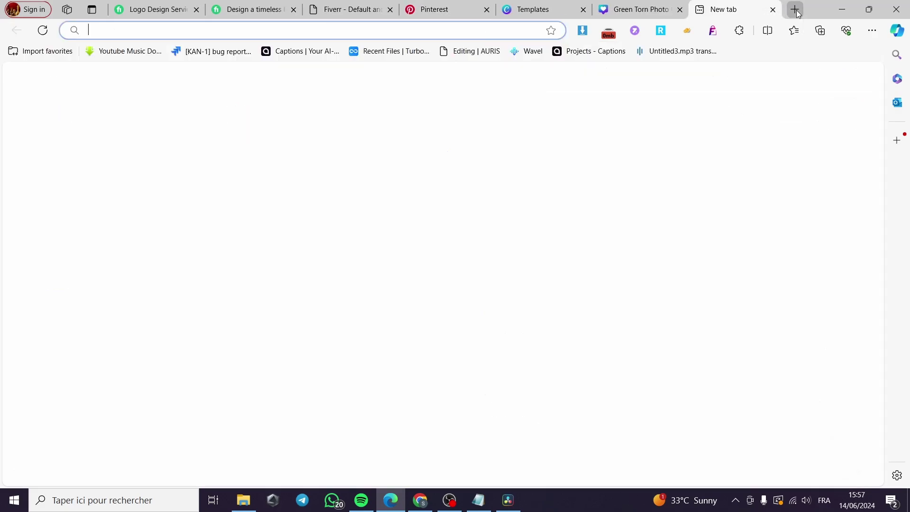
text(google)
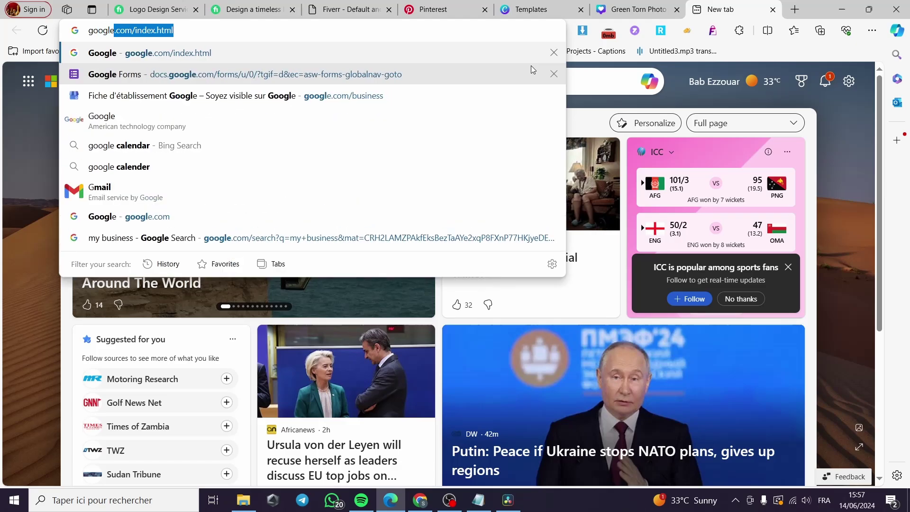
key(Return)
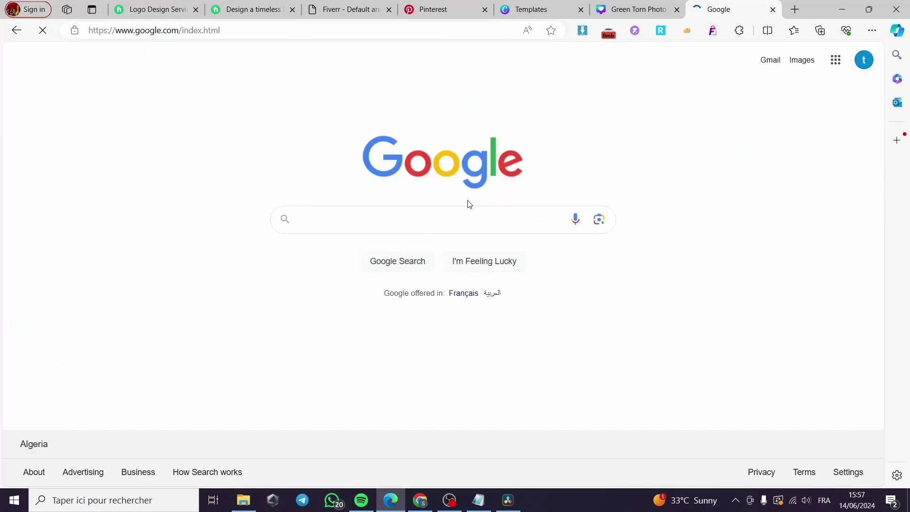
text(link)
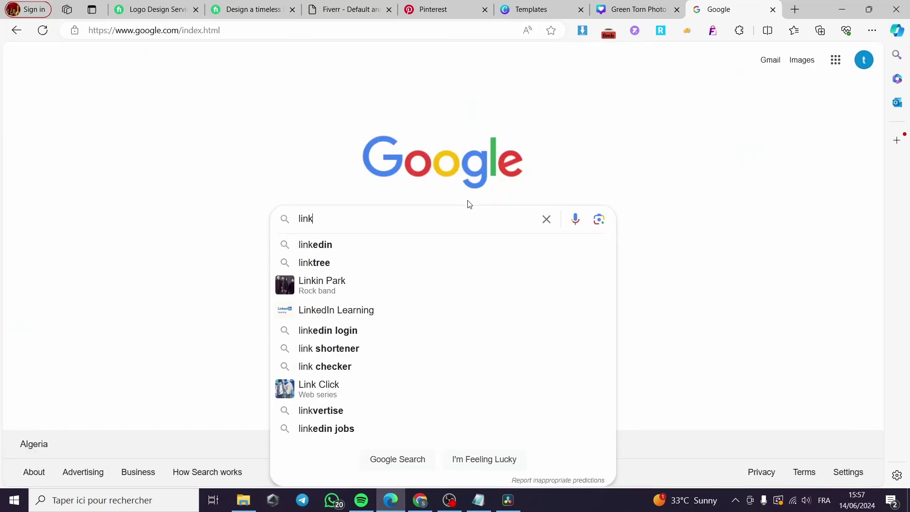
text( s)
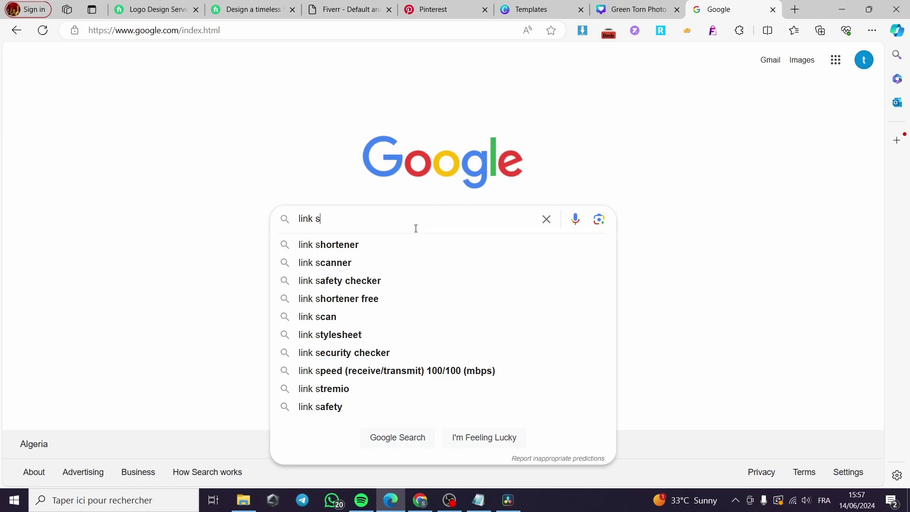
click(396, 247)
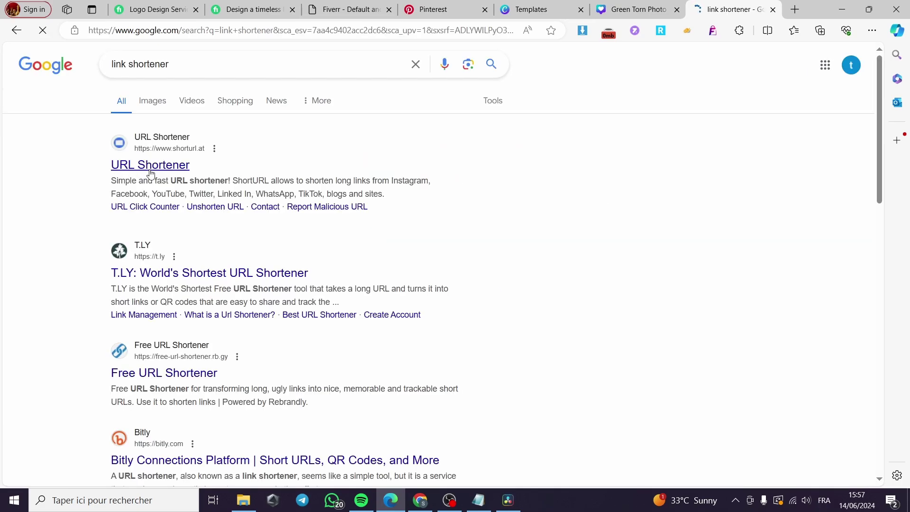
click(151, 165)
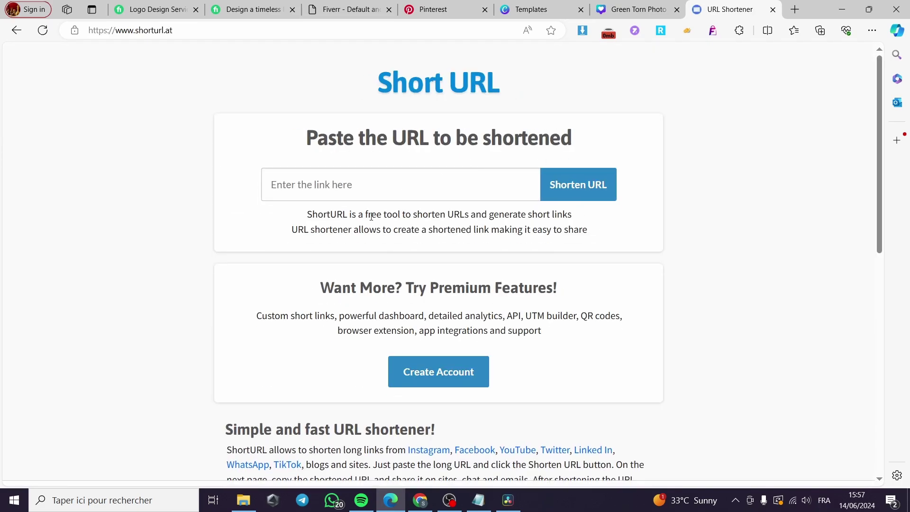
Step: Paste the Fiverr affiliate deep link for the logo design gig into ShortURL and shorten it
click(251, 9)
click(351, 9)
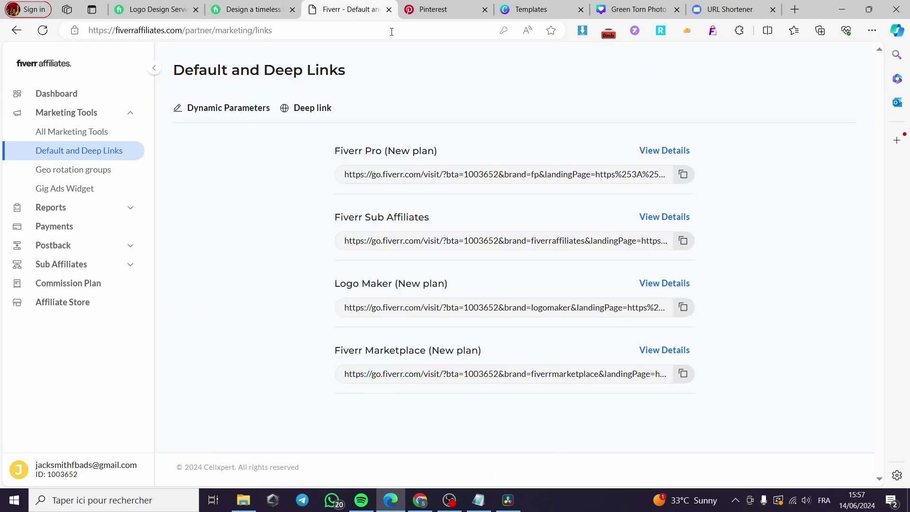
click(723, 11)
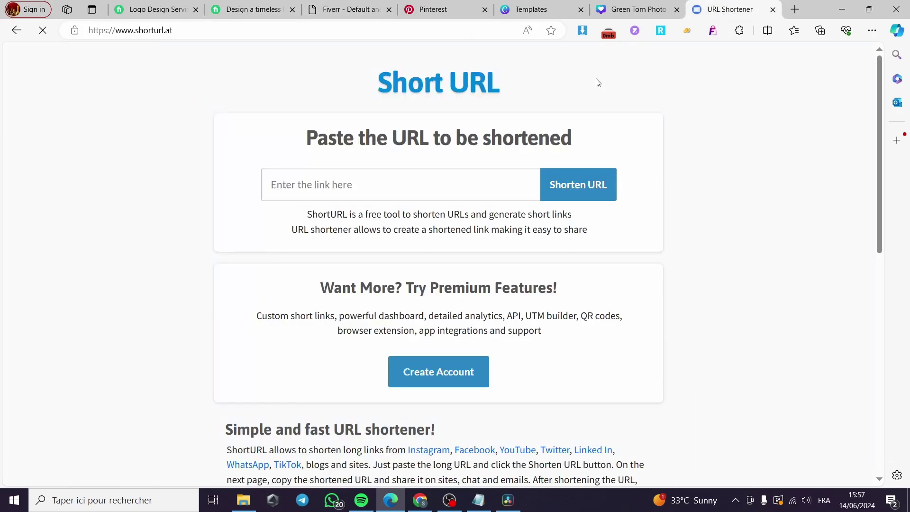
click(372, 188)
key(ctrl+v)
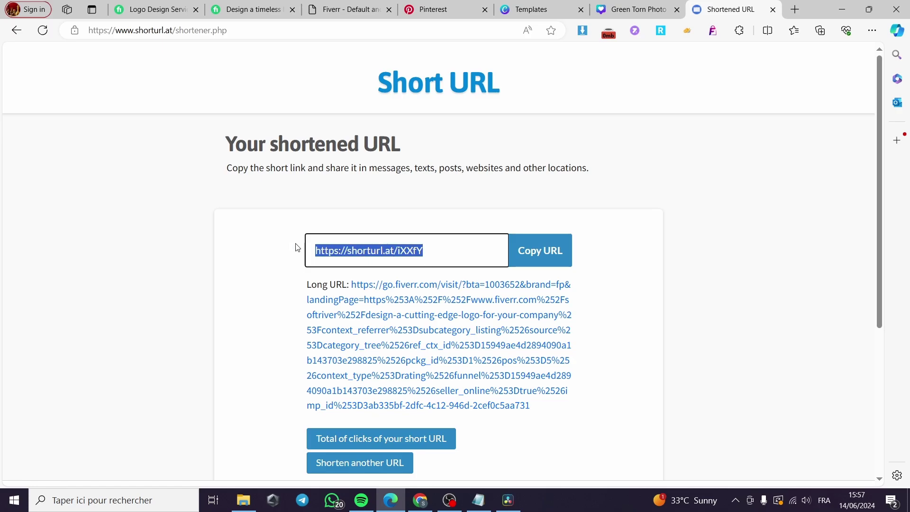
click(795, 10)
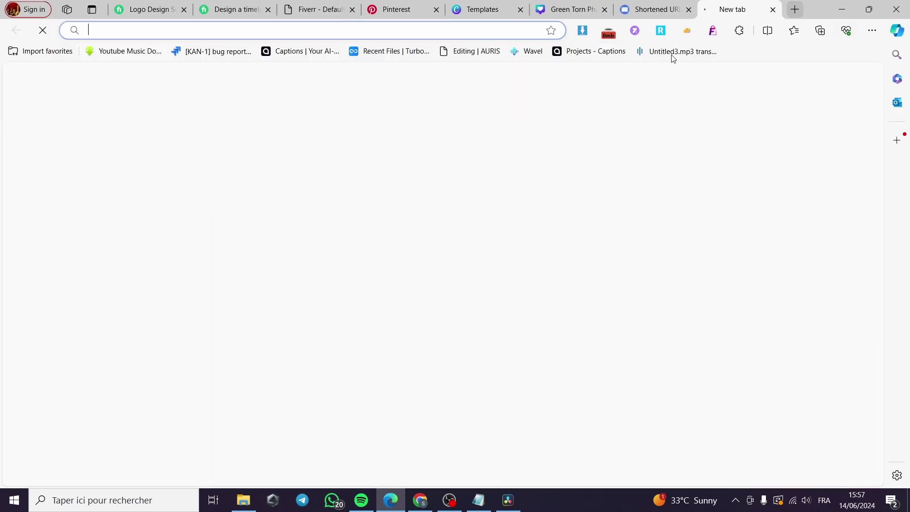
text(https://shorturl.at/iXXfY)
key(Return)
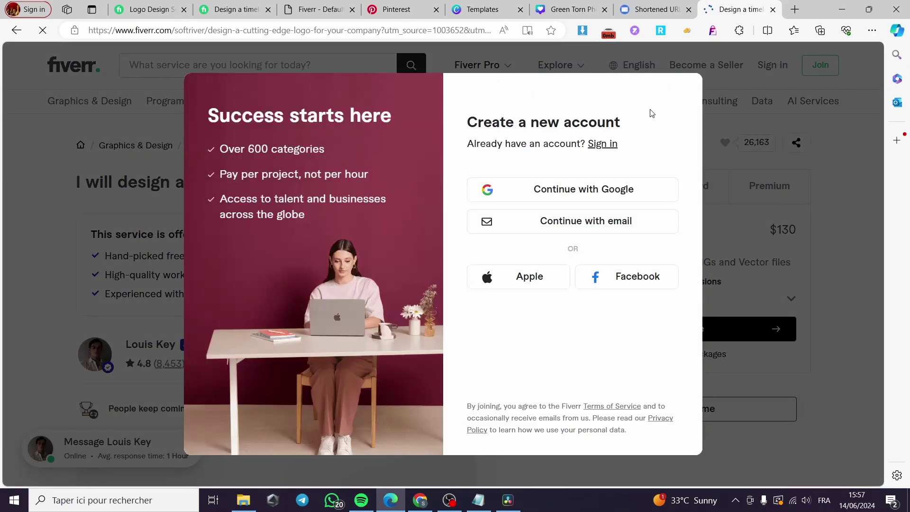
click(750, 109)
click(571, 9)
click(656, 9)
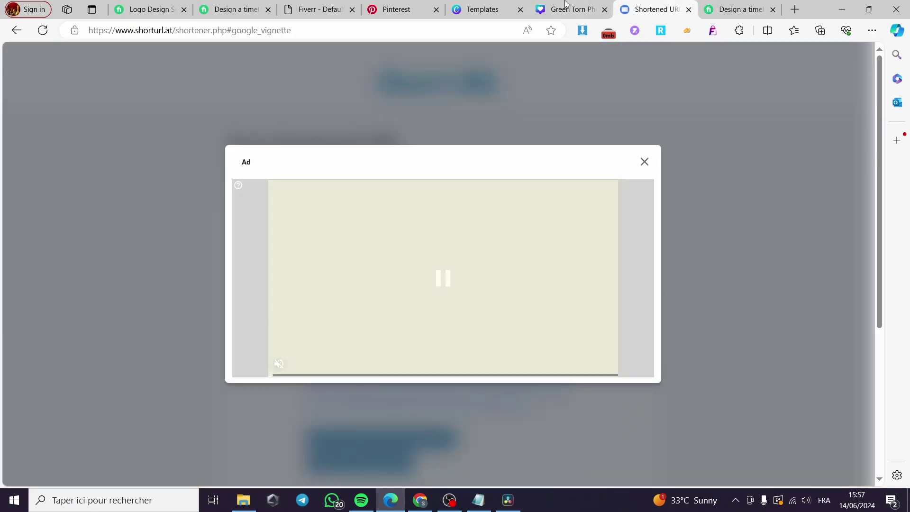
click(473, 6)
click(389, 6)
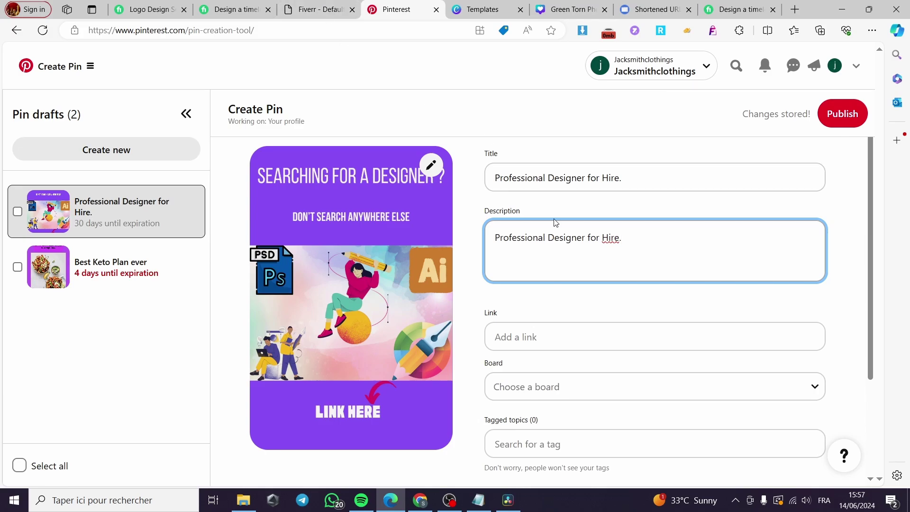
click(553, 338)
text(https://shorturl.at/iXXfY)
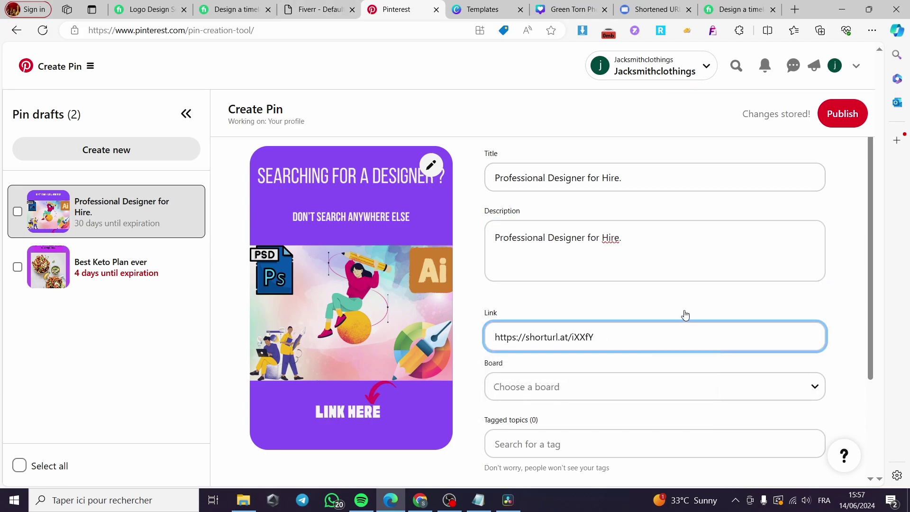
Step: Create a new, non-secret board named "designs" and assign the pin to it
click(660, 398)
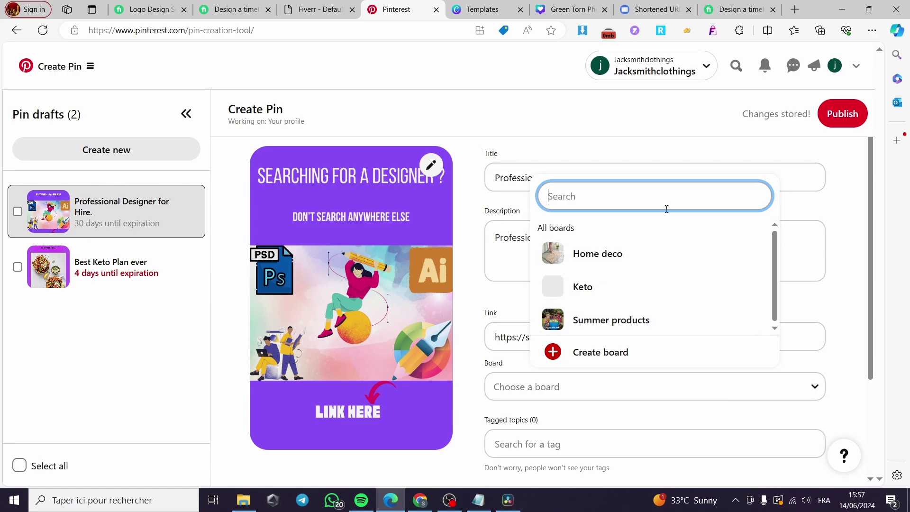
text(designs)
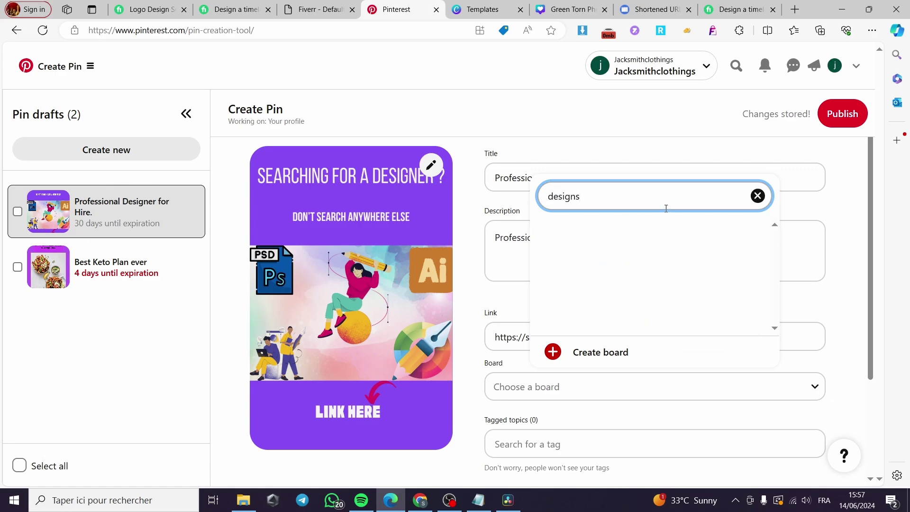
click(629, 350)
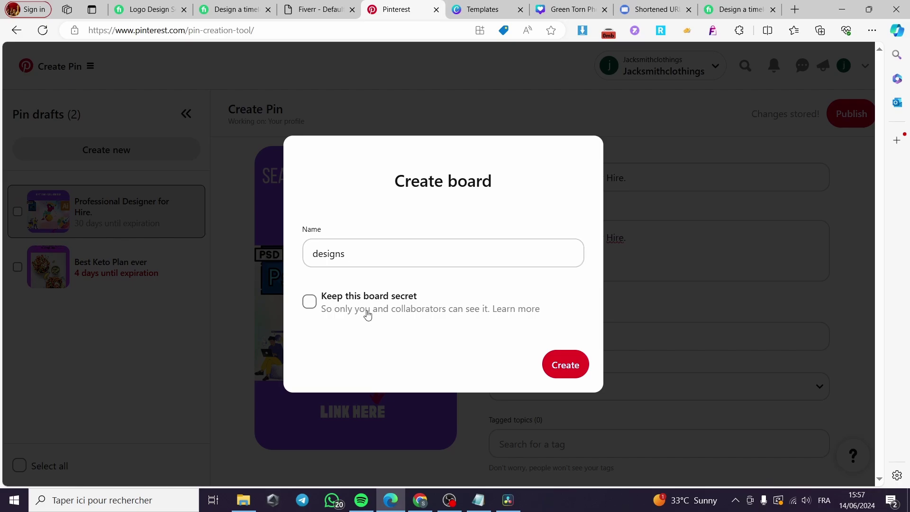
click(566, 366)
Step: Search the pin's tagged topics for "design" and add the "character design" tag
scroll(687, 412, down, 1)
click(587, 385)
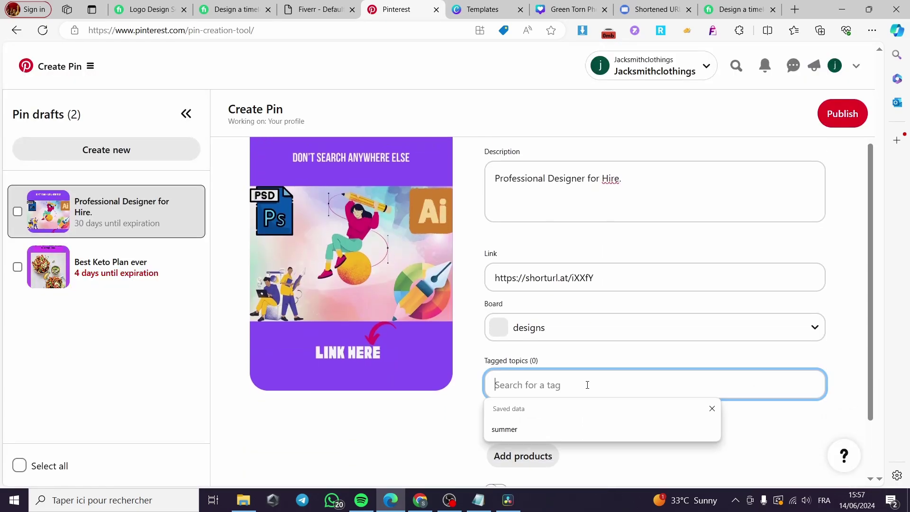
text(des)
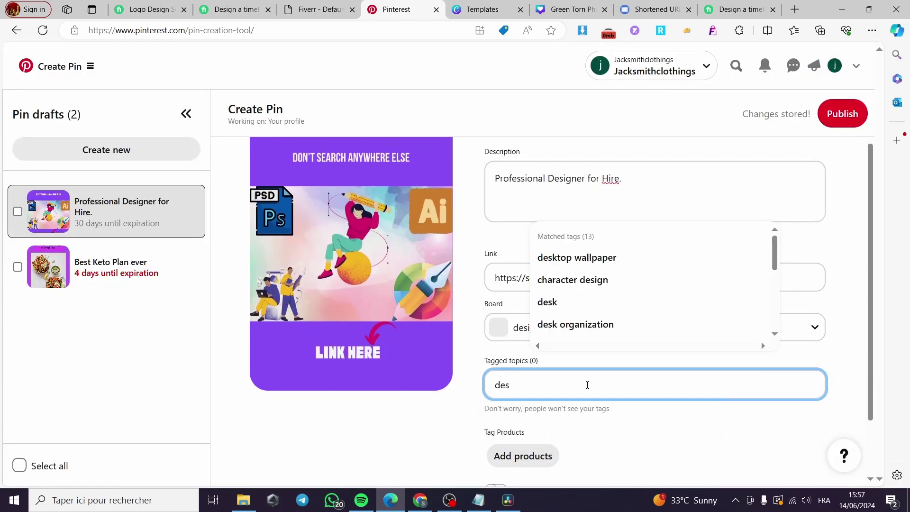
text(igns)
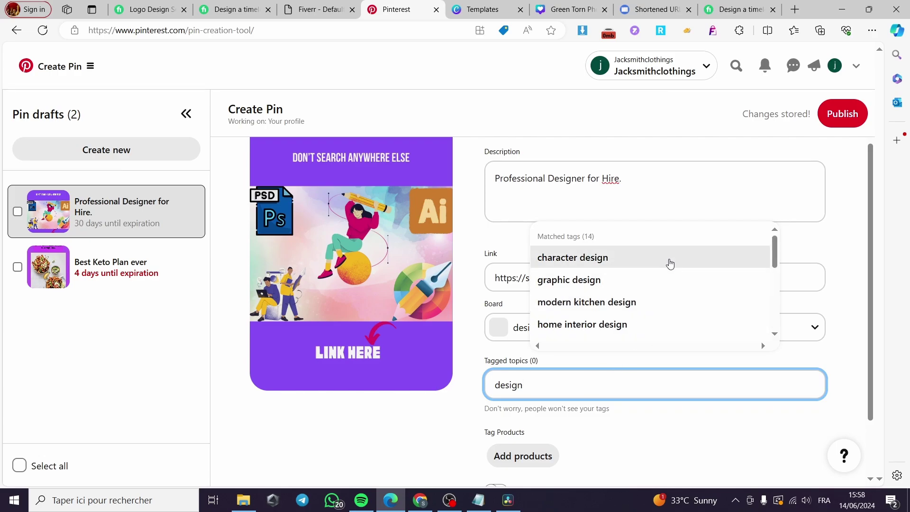
click(670, 258)
Step: Search the pin's tagged topics for "graphic" and add the "graphic design" tag
click(631, 376)
text(f)
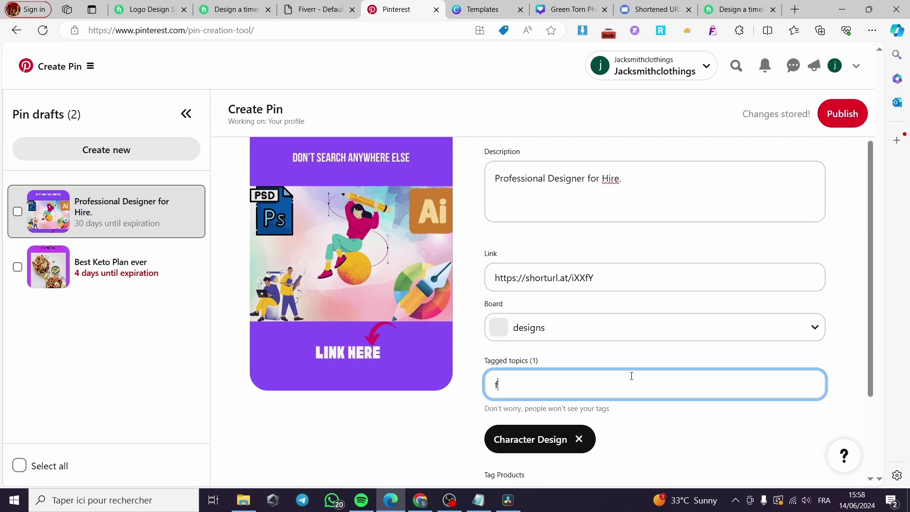
text(raohi)
key(BackSpace)
key(BackSpace)
key(BackSpace)
key(BackSpace)
text(gr)
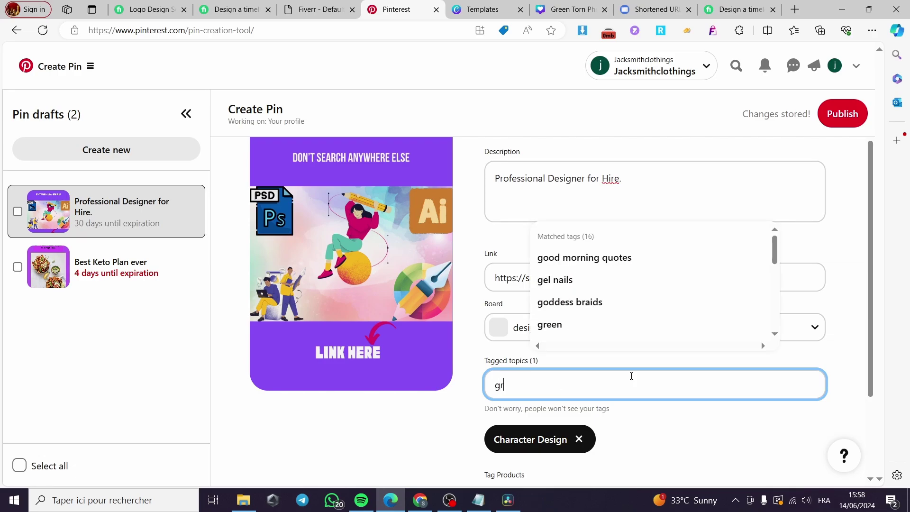
text(aphic)
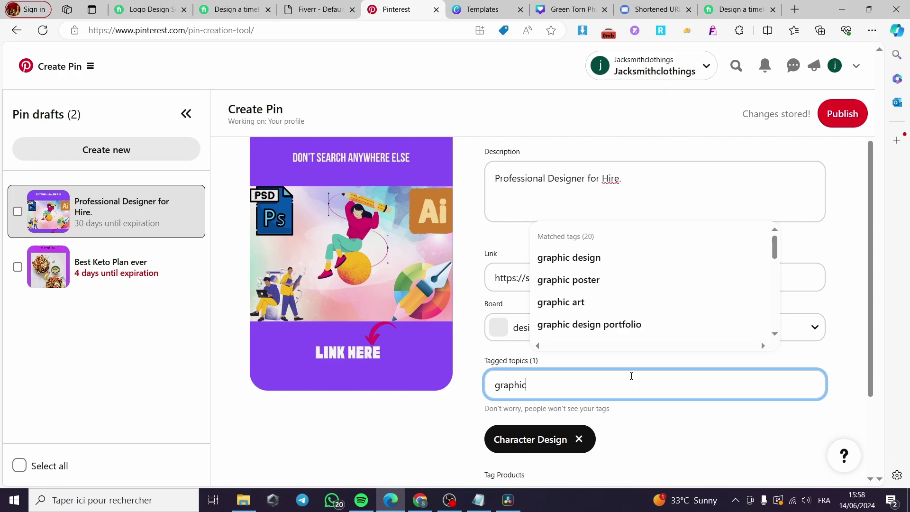
click(631, 259)
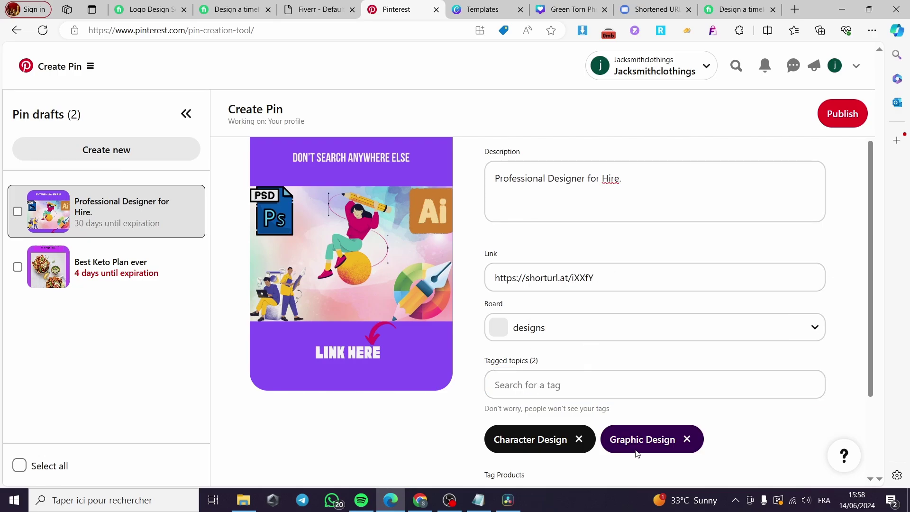
Step: Check the completed pin details and publish the "Professional Designer for Hire." pin
scroll(762, 407, down, 1)
scroll(762, 407, down, 2)
scroll(623, 397, up, 4)
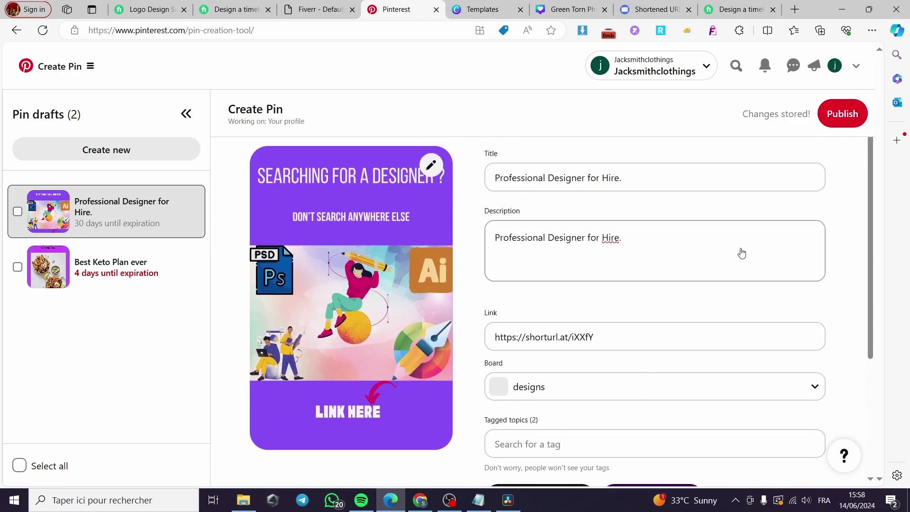
click(848, 122)
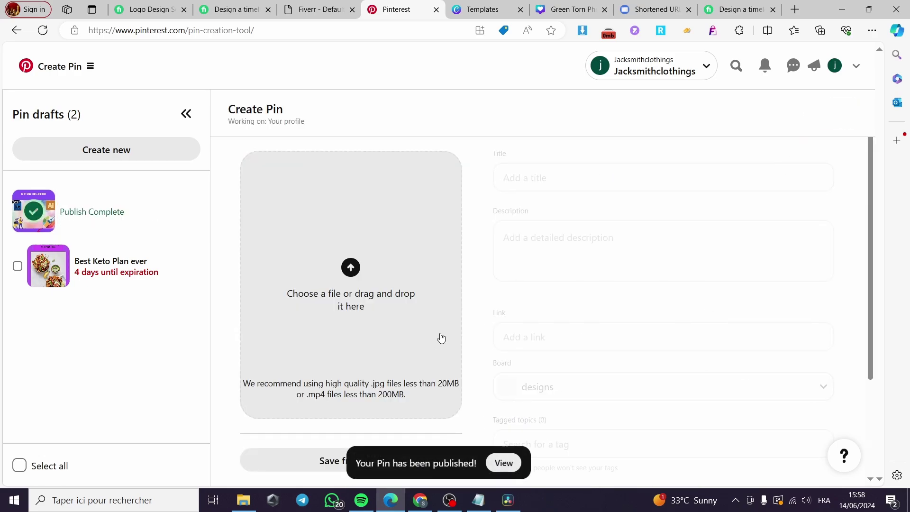
Step: Open the published pin and look over its image, title, description and link
click(517, 462)
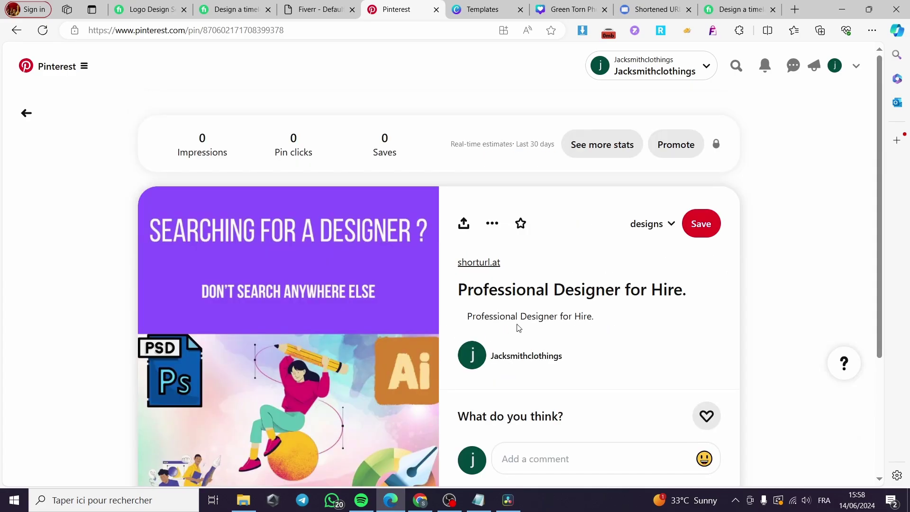
scroll(471, 324, down, 2)
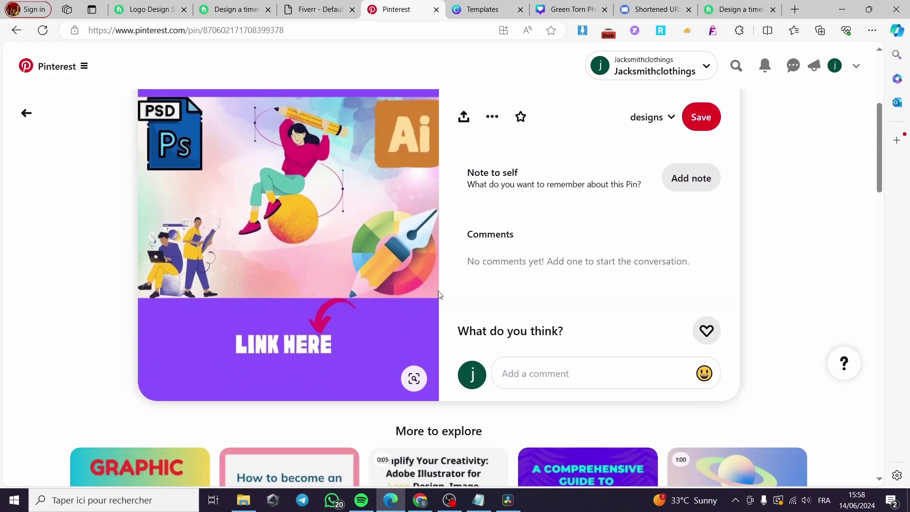
scroll(307, 358, down, 1)
scroll(307, 358, up, 3)
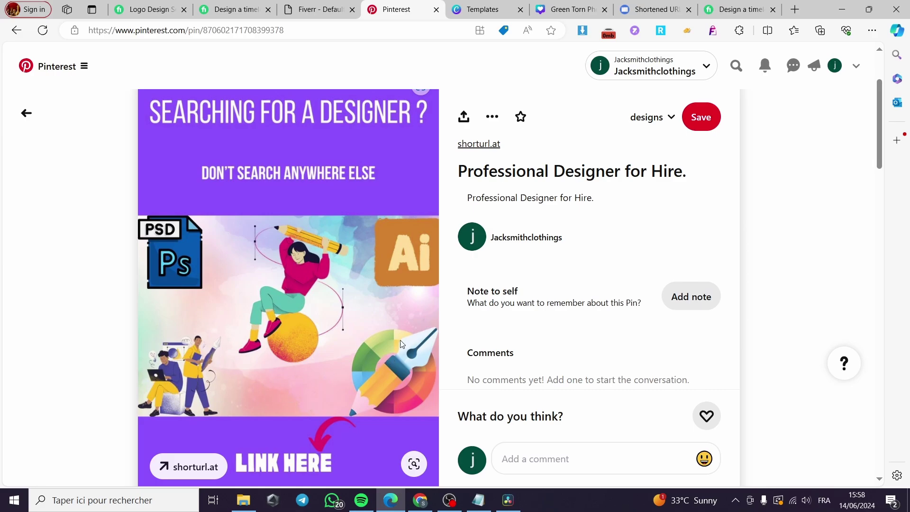
scroll(321, 329, down, 5)
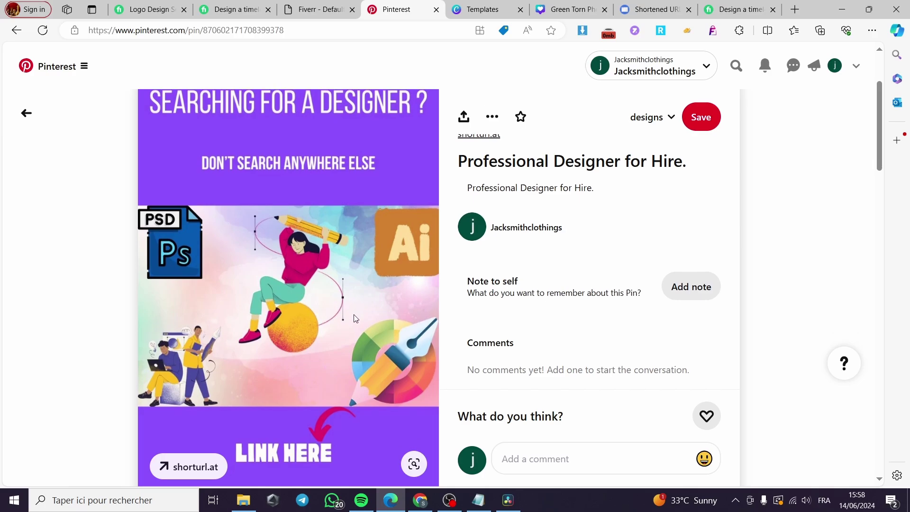
scroll(357, 317, up, 6)
scroll(390, 273, up, 1)
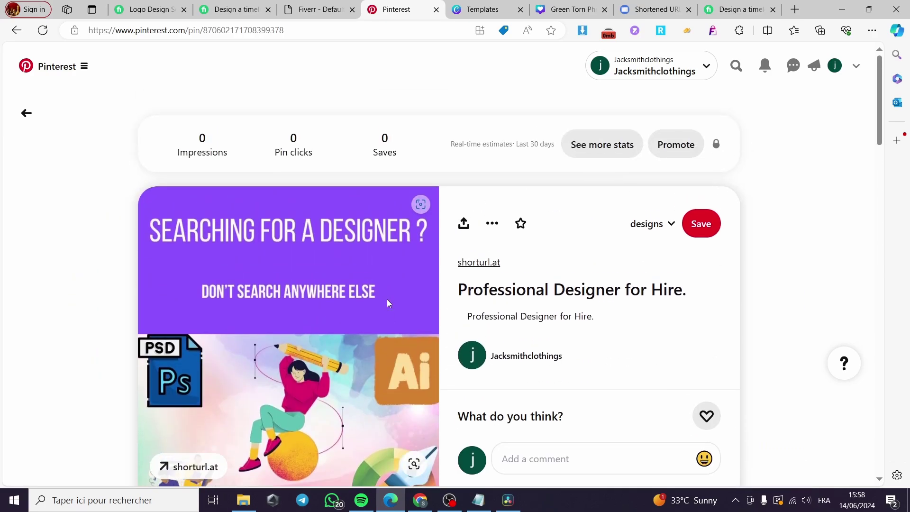
Step: Return to the Fiverr logo design listing and open the Search Engine Optimization (SEO) category under Digital Marketing
click(242, 9)
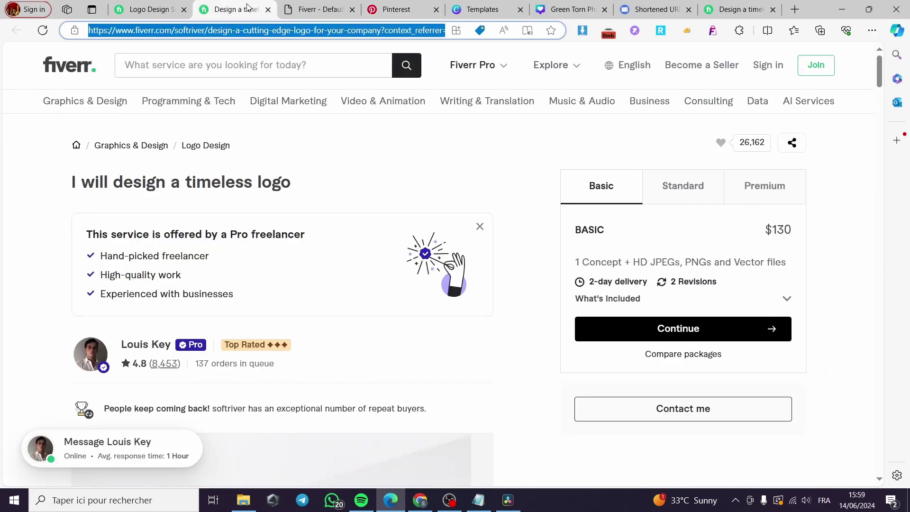
click(151, 13)
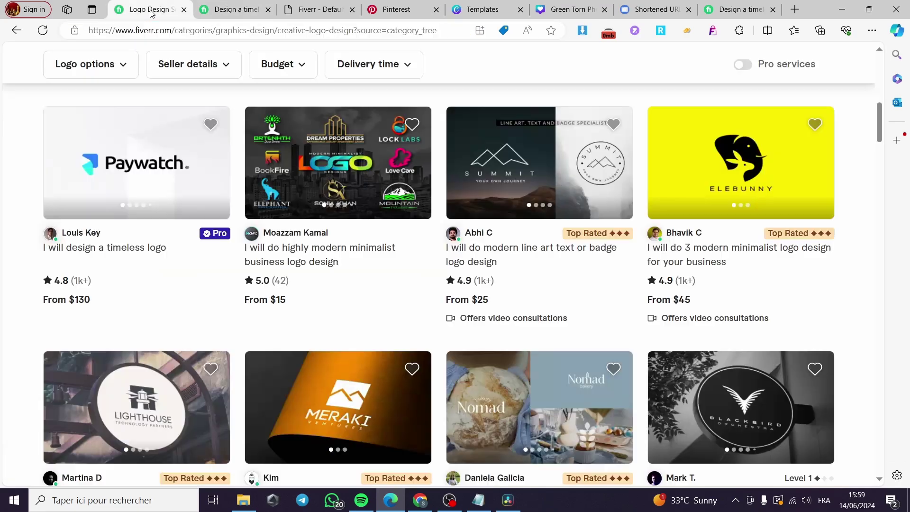
scroll(363, 221, up, 8)
scroll(398, 209, up, 2)
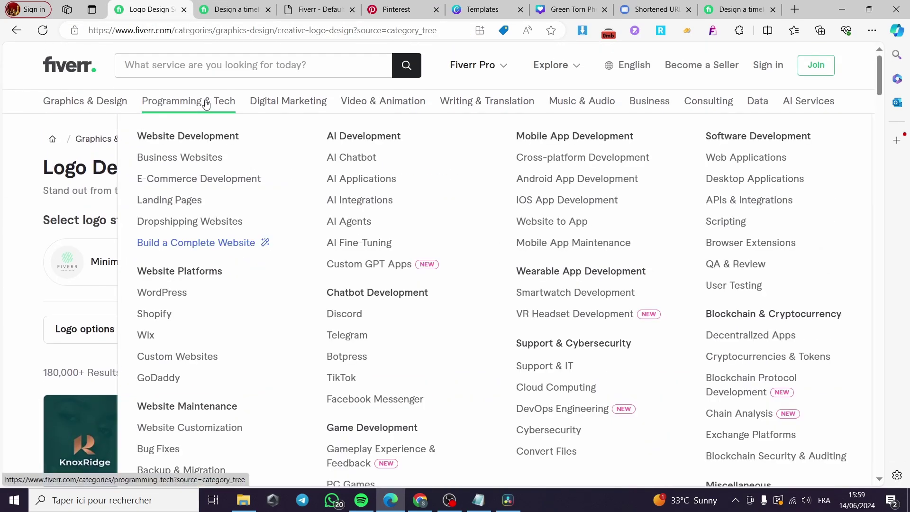
mouse_move(275, 105)
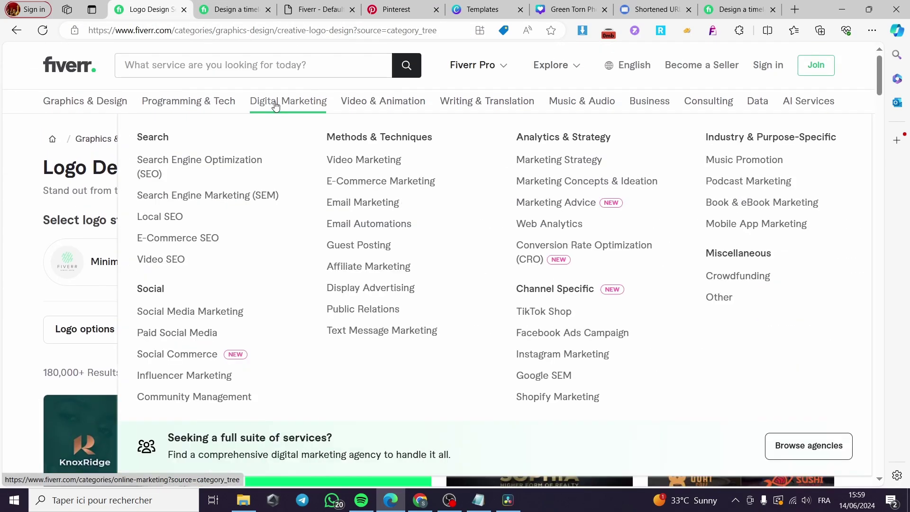
click(190, 165)
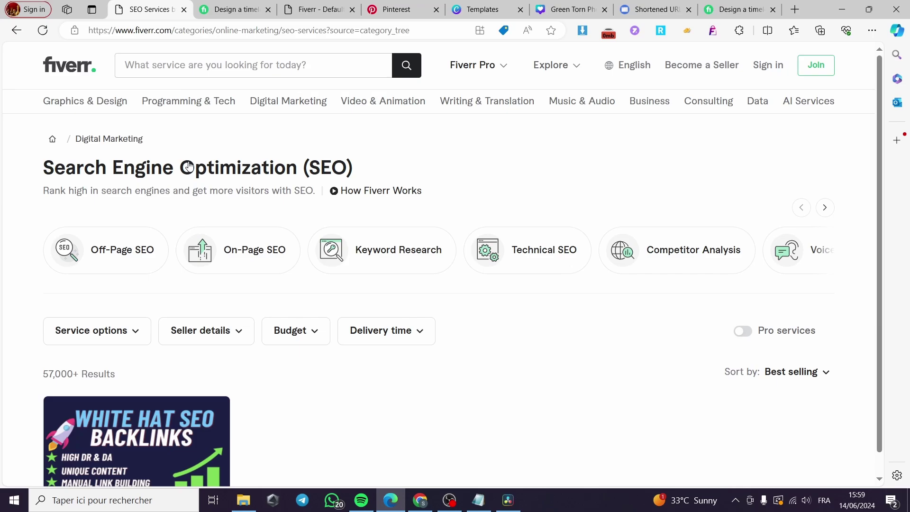
Step: Open the Pro "150 Diverse White Hat Backlinks" gig from the SEO results and copy its page address
scroll(290, 418, down, 1)
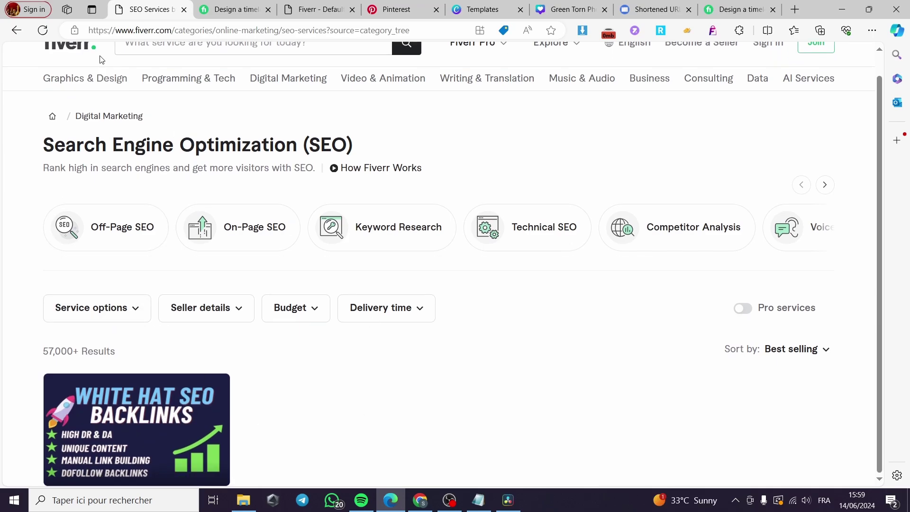
scroll(332, 351, down, 2)
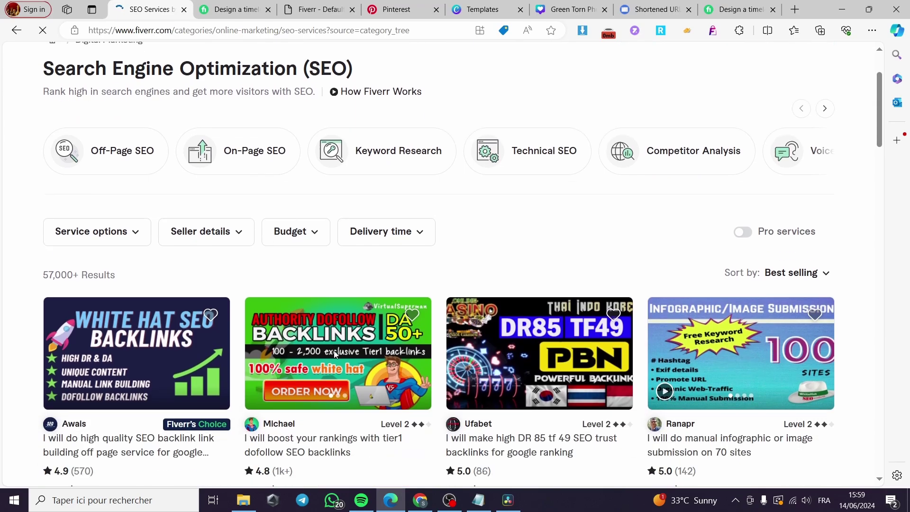
scroll(334, 351, down, 5)
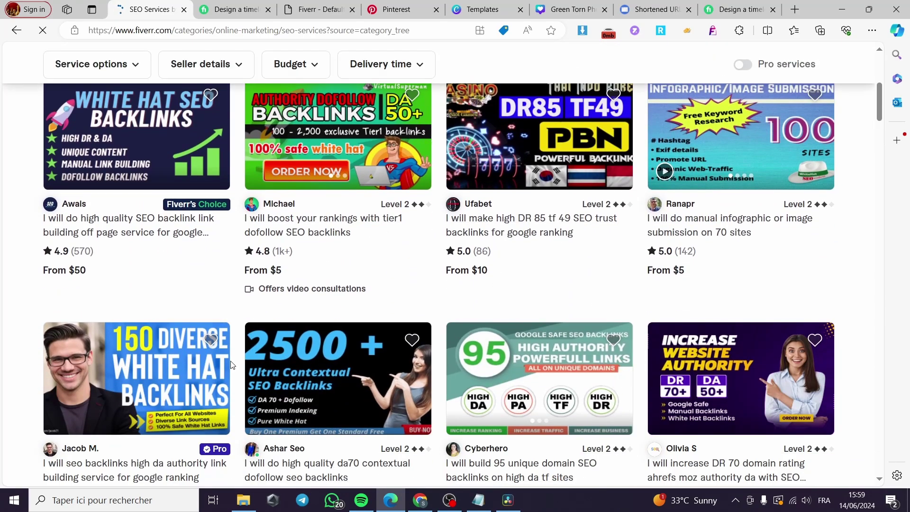
click(233, 365)
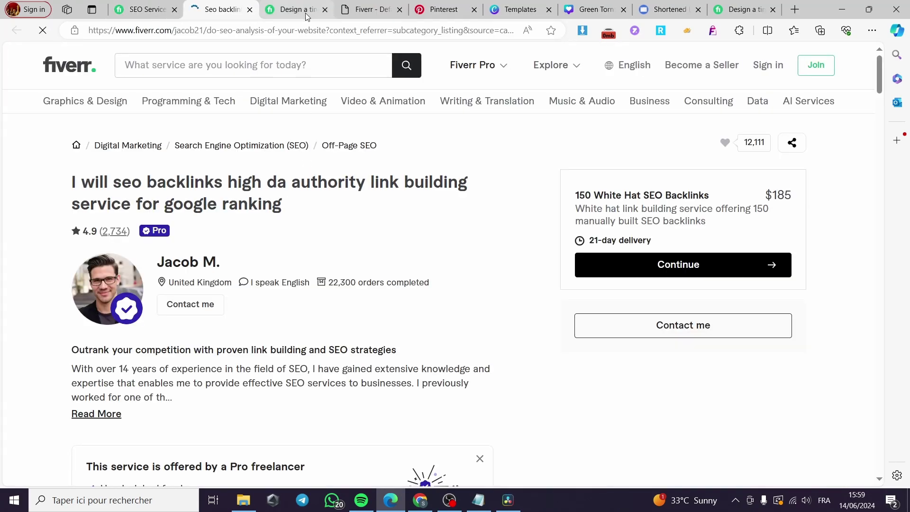
click(304, 28)
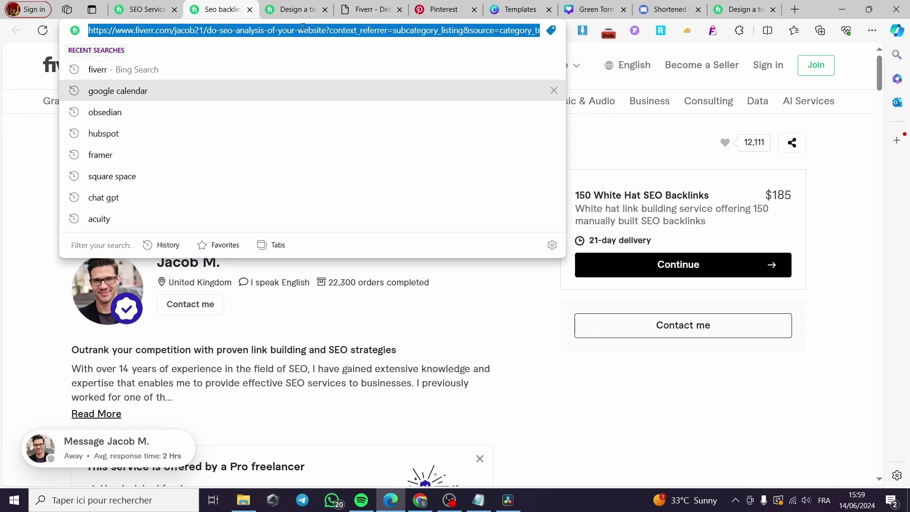
click(64, 288)
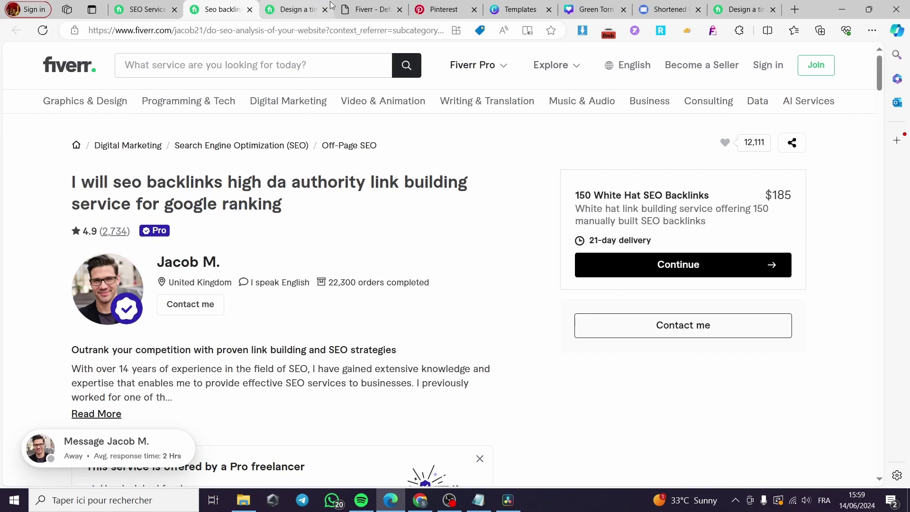
Step: Switch to the Fiverr Affiliates site and open the Default and Deep Links page from the dashboard
click(360, 6)
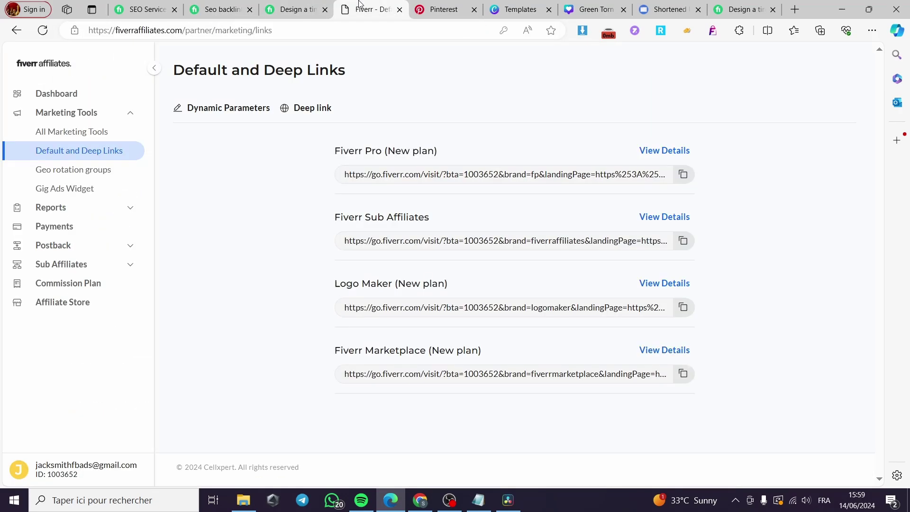
click(75, 94)
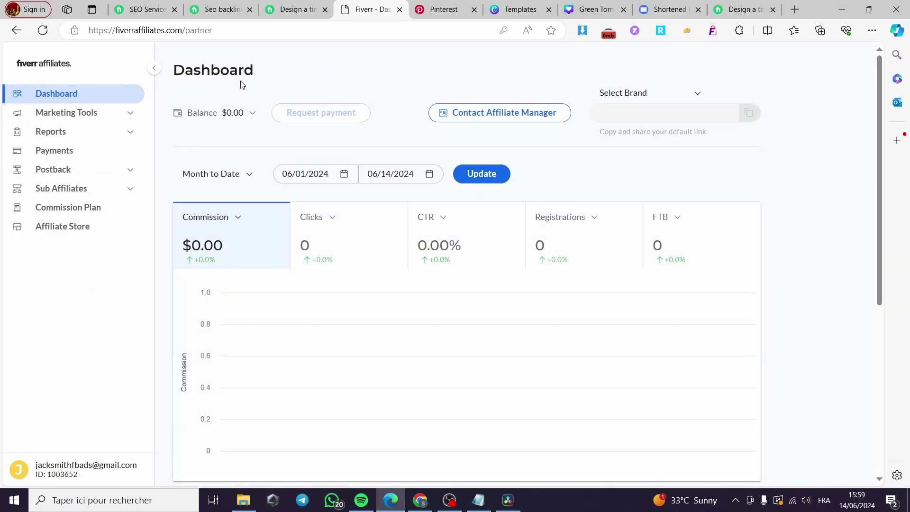
click(126, 113)
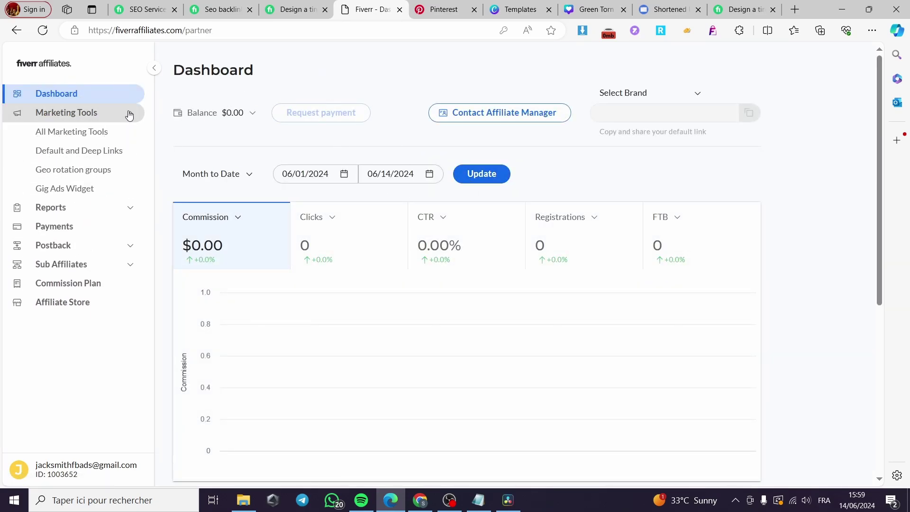
click(61, 153)
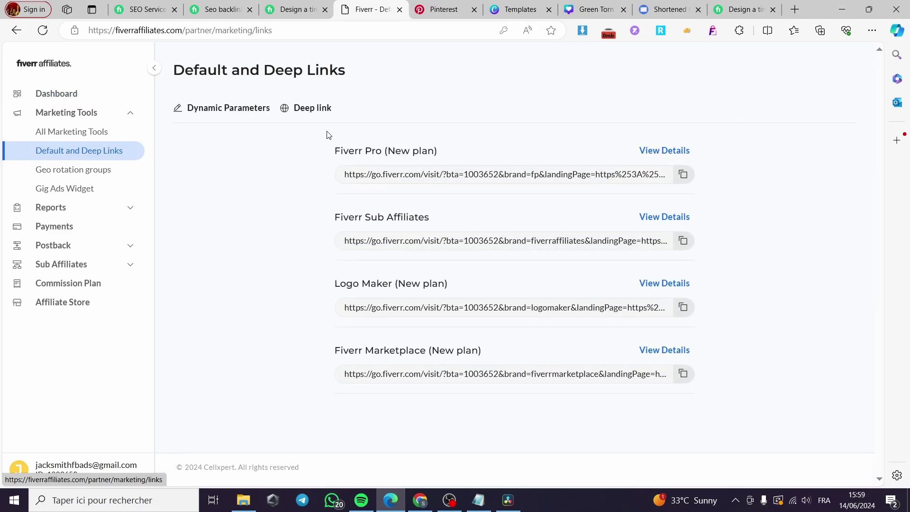
Step: Replace the deep link's landing page with the copied SEO backlinks gig address and save it
click(311, 109)
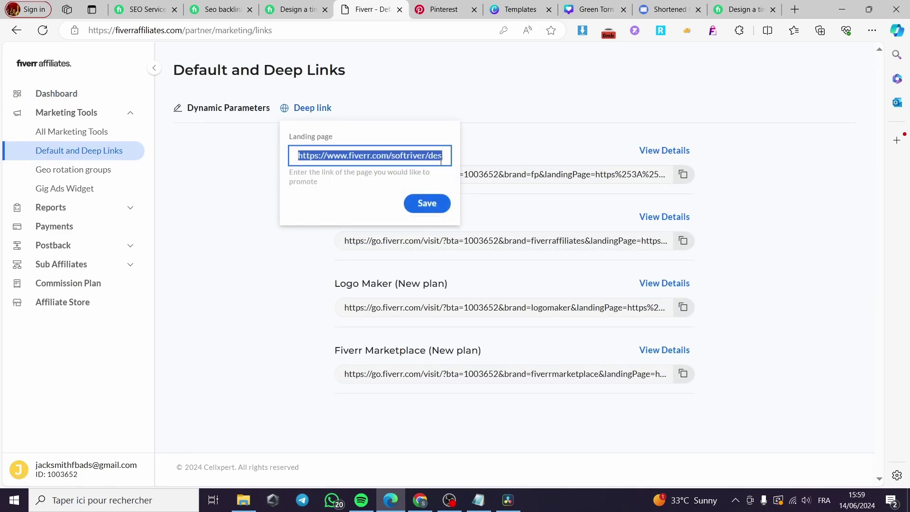
key(BackSpace)
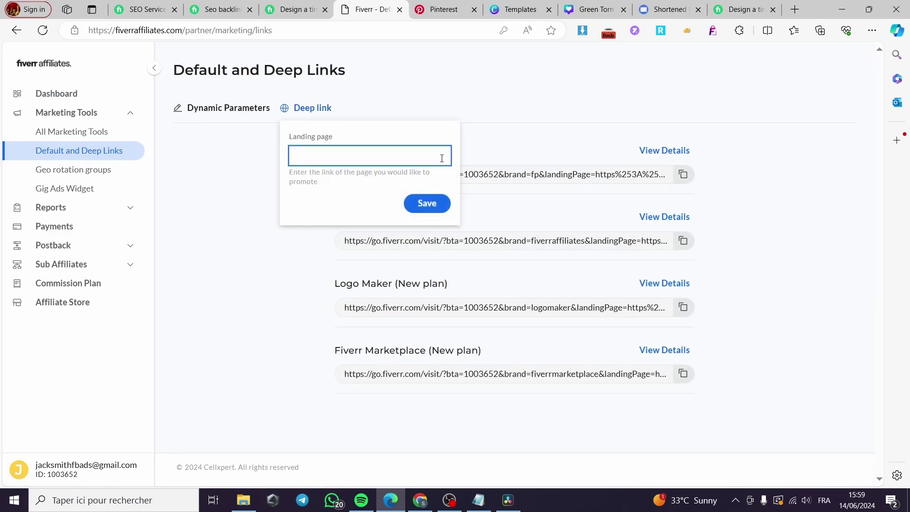
key(ctrl+v)
click(426, 204)
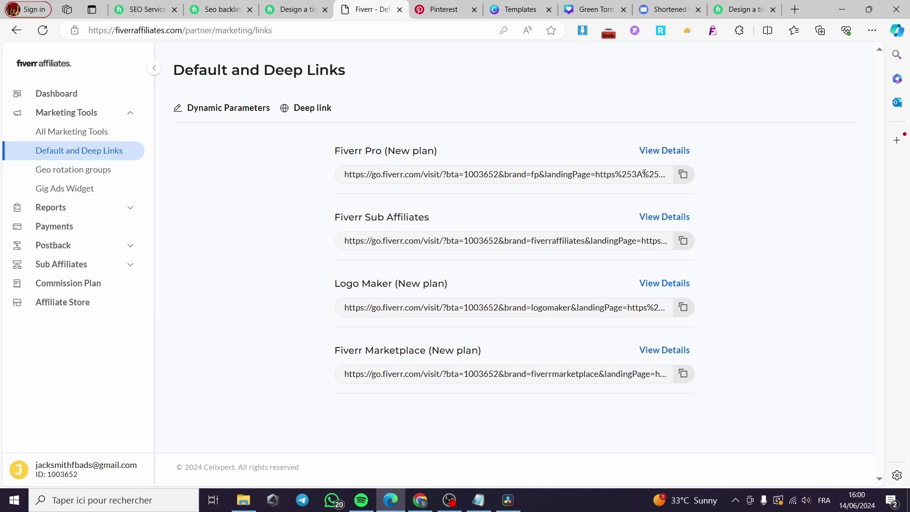
Step: Copy the Fiverr Pro (New plan) affiliate link, test it in a new browser tab and dismiss the Fiverr sign-up window
click(678, 150)
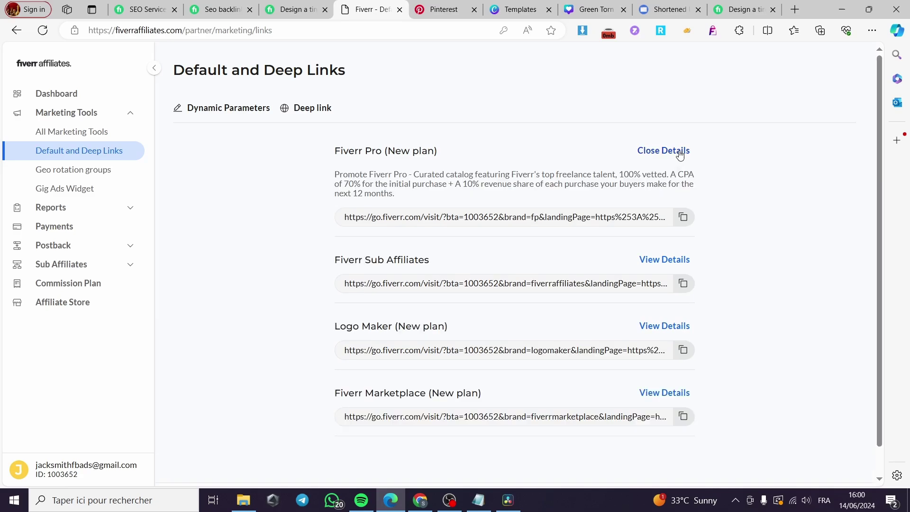
click(686, 222)
key(ctrl+t)
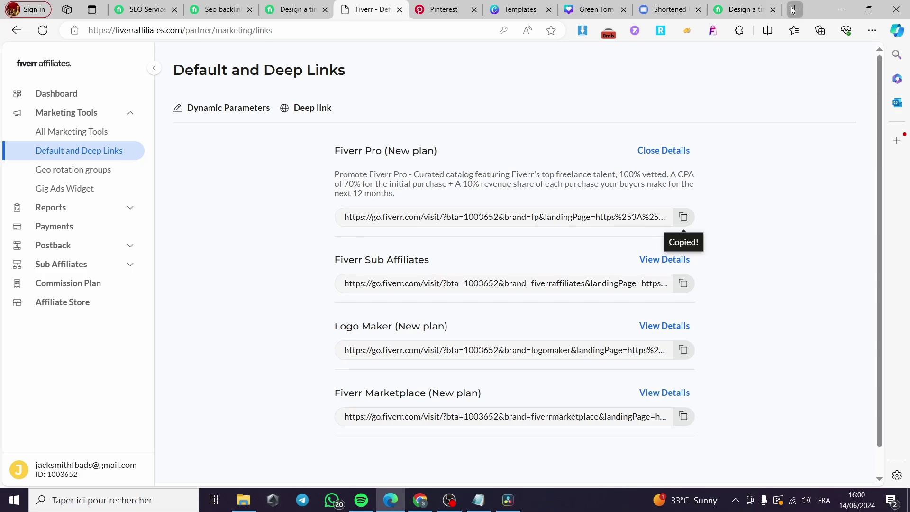
key(ctrl+v)
key(Return)
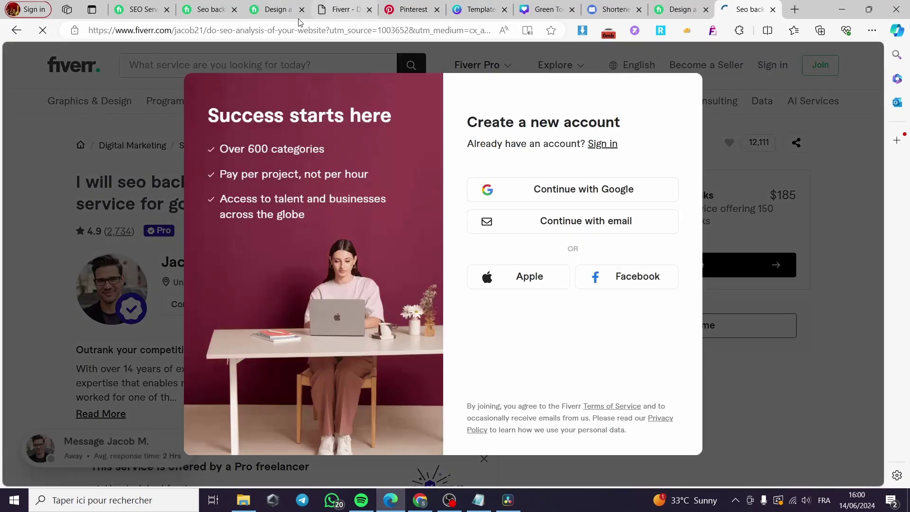
click(743, 90)
Step: Look through the URL shortener and Canva pages, return to Pinterest and open a blank organic pin for creation
click(611, 9)
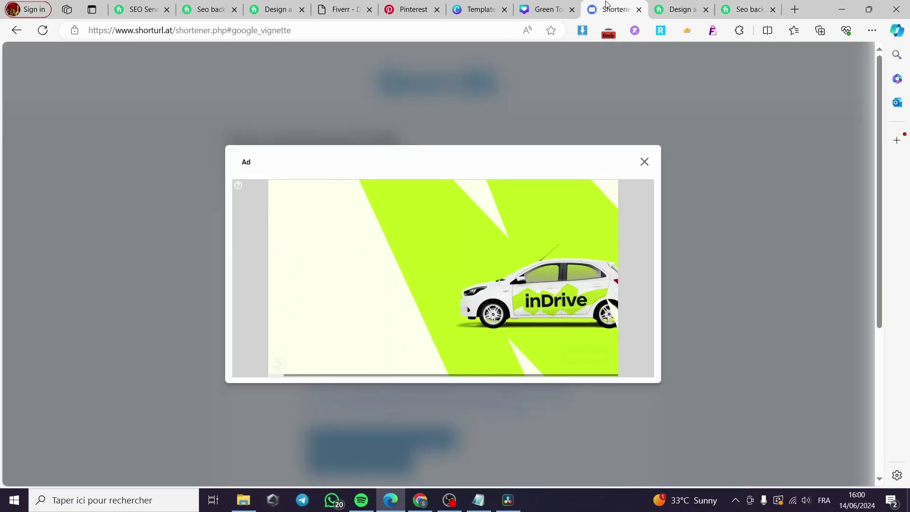
click(549, 9)
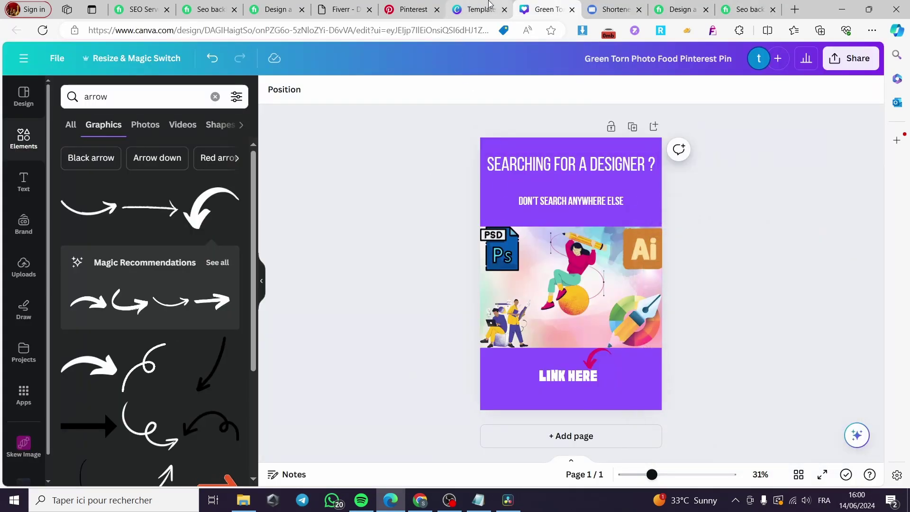
click(459, 14)
click(400, 13)
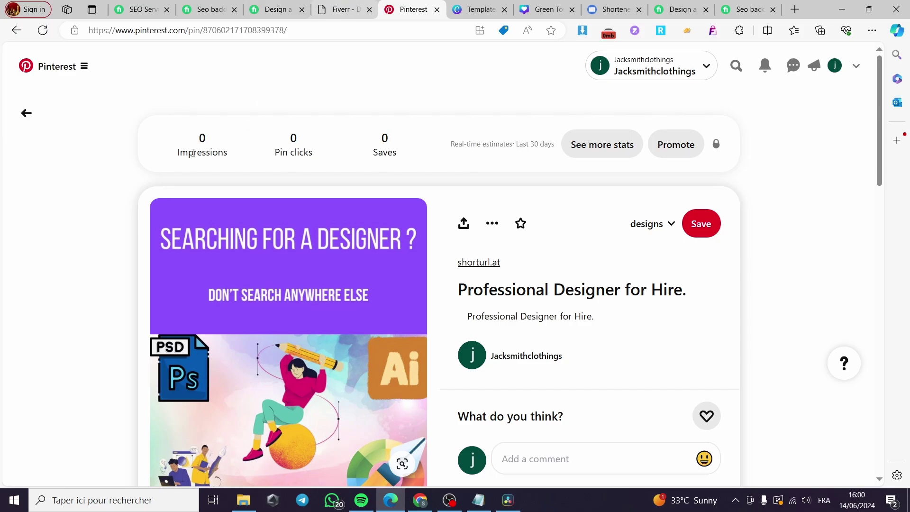
click(80, 68)
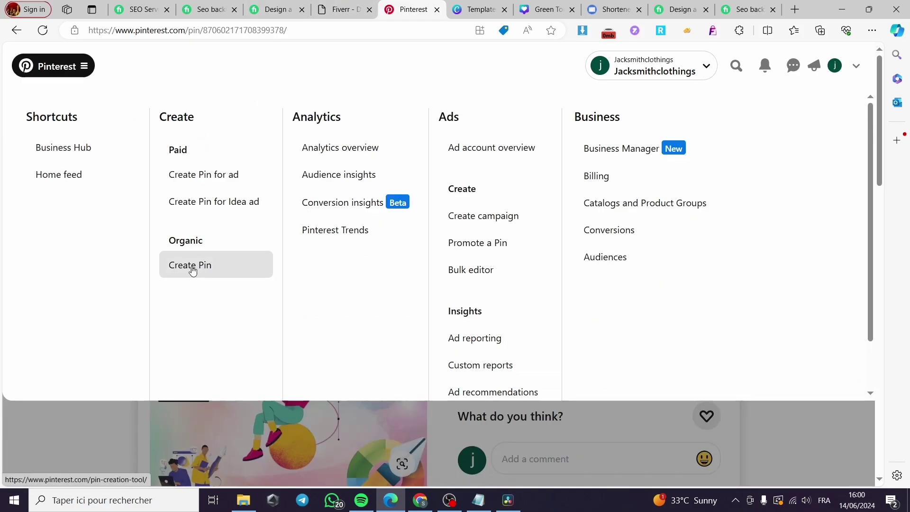
click(209, 270)
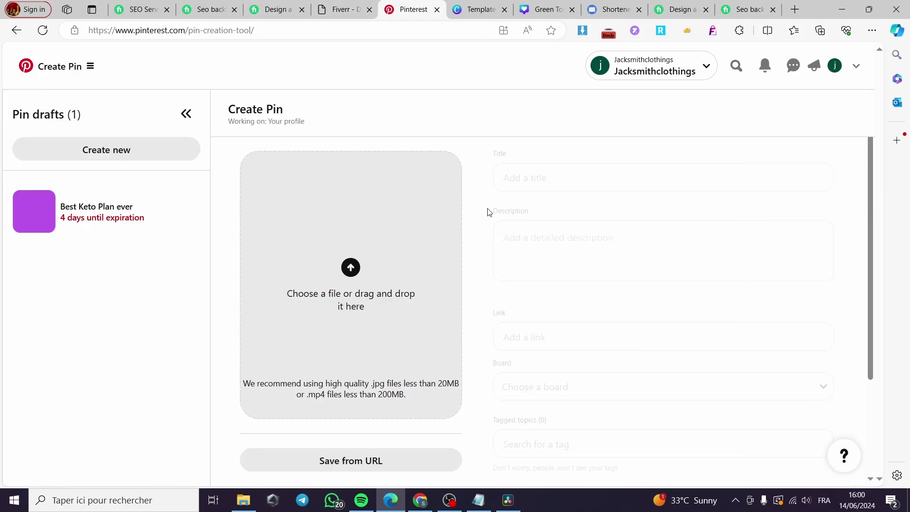